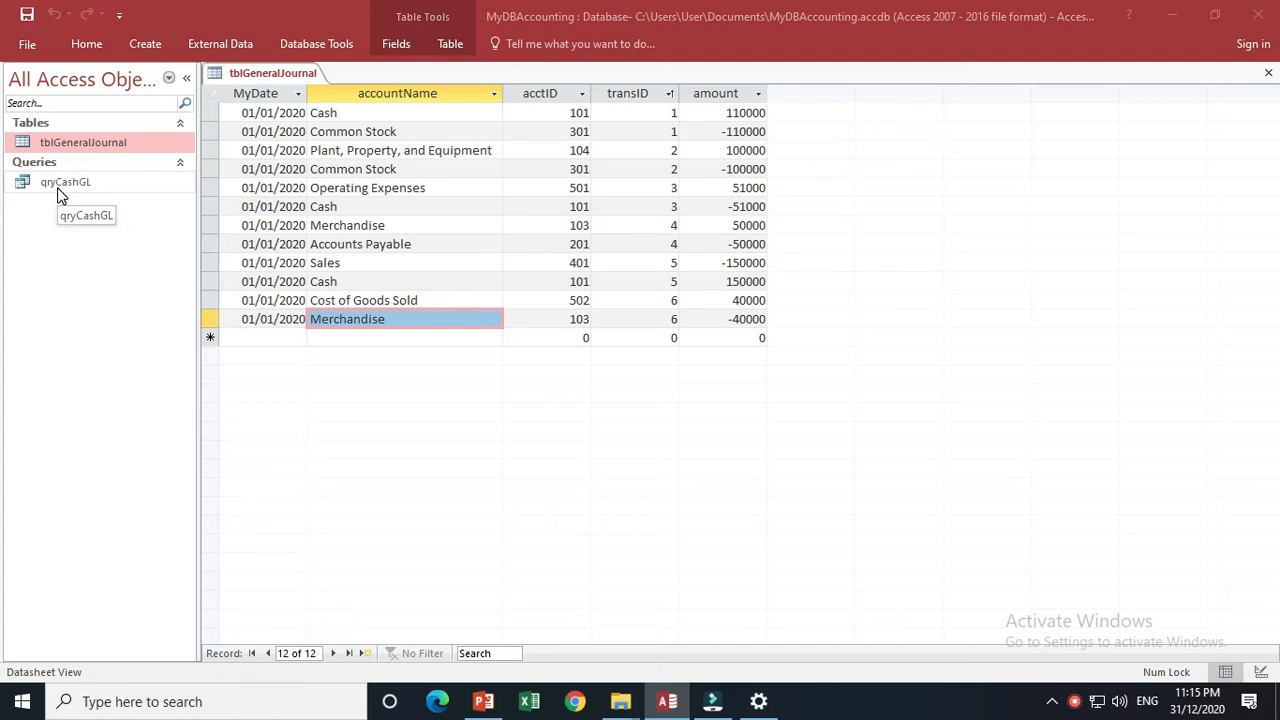
# Step: Create a new query in design view and add the tblGeneralJournal table to it
pyautogui.click(140, 44)
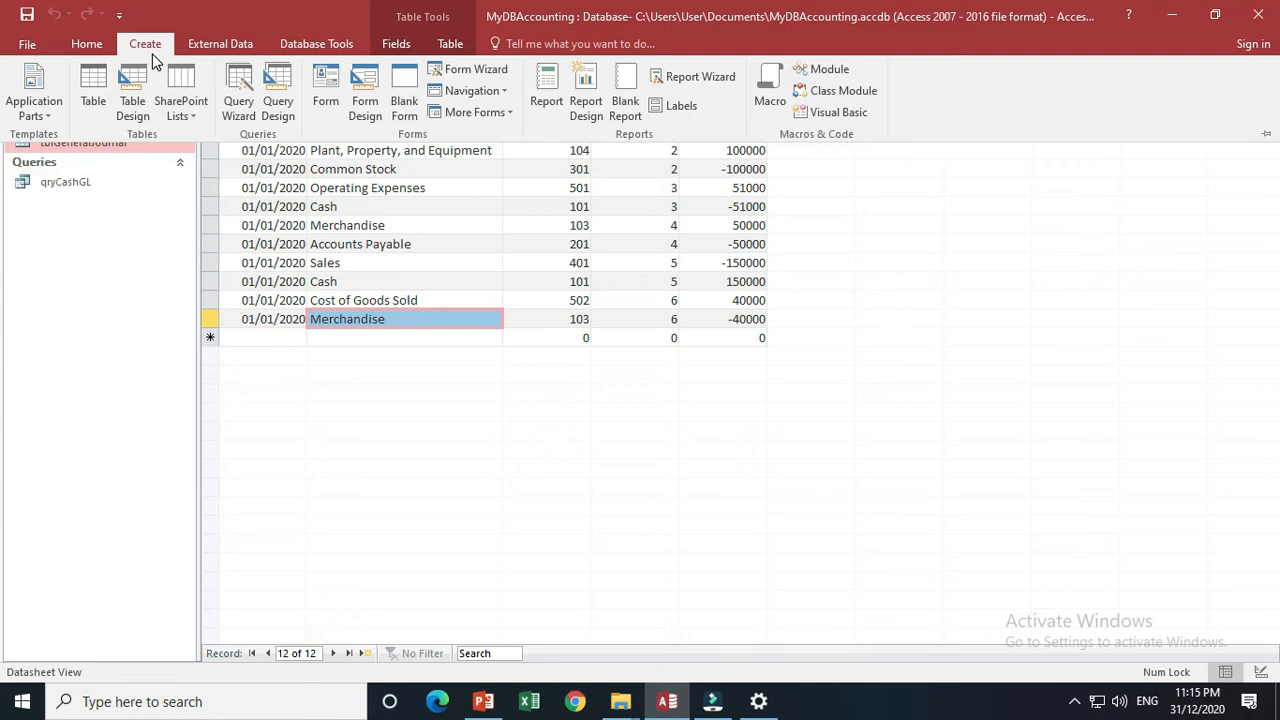
pyautogui.click(279, 108)
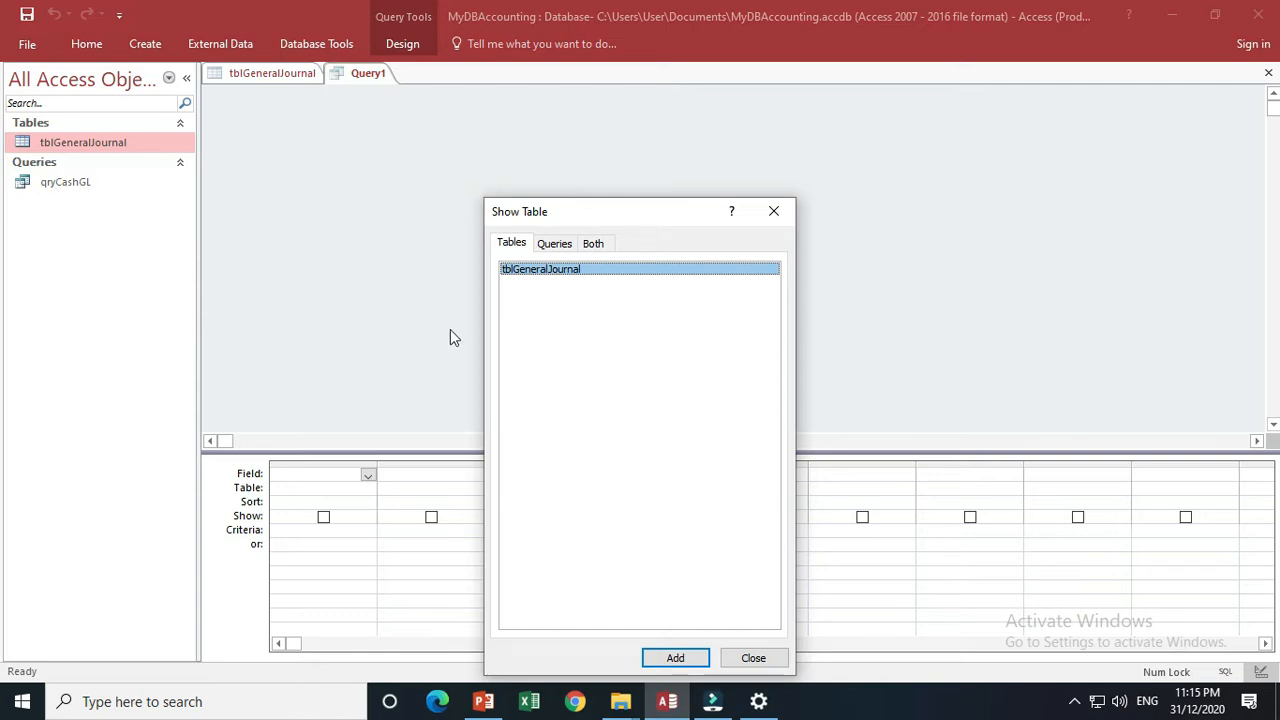
pyautogui.doubleClick(527, 276)
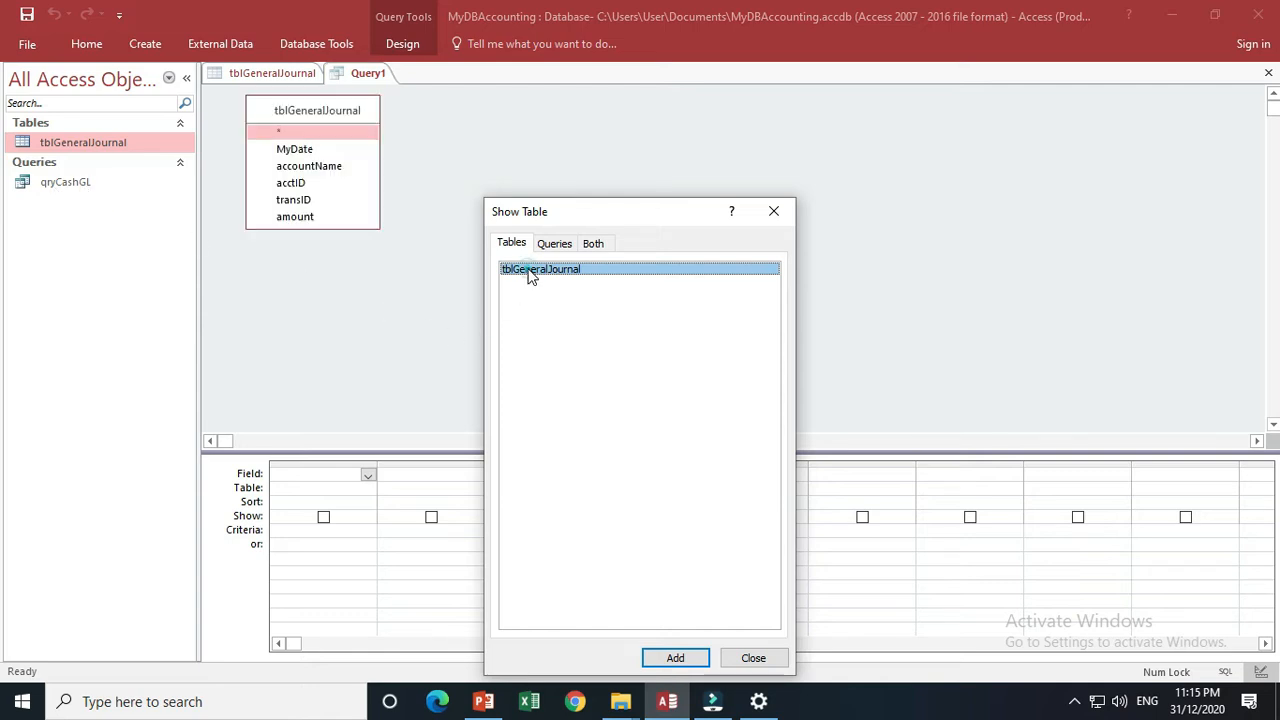
pyautogui.click(781, 212)
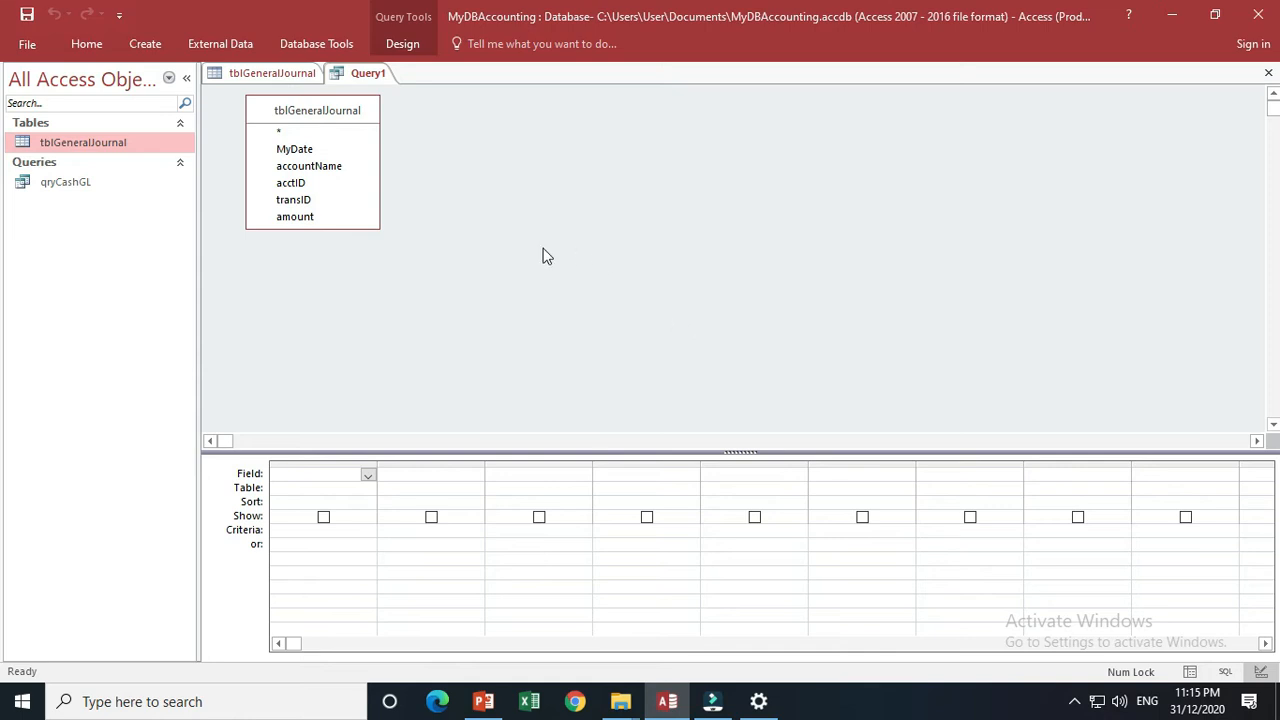
# Step: Add all fields from MyDate through amount of tblGeneralJournal to the query's design grid
pyautogui.click(303, 151)
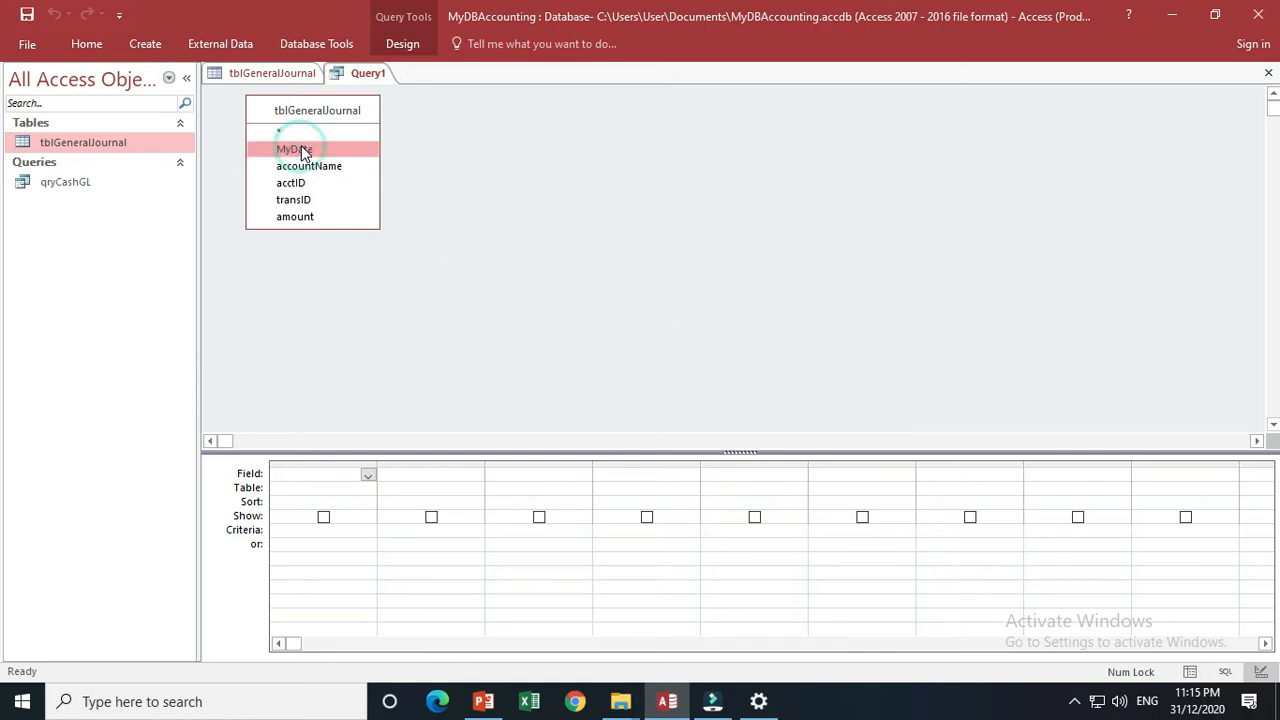
pyautogui.keyDown('shift'); pyautogui.click(309, 219); pyautogui.keyUp('shift')
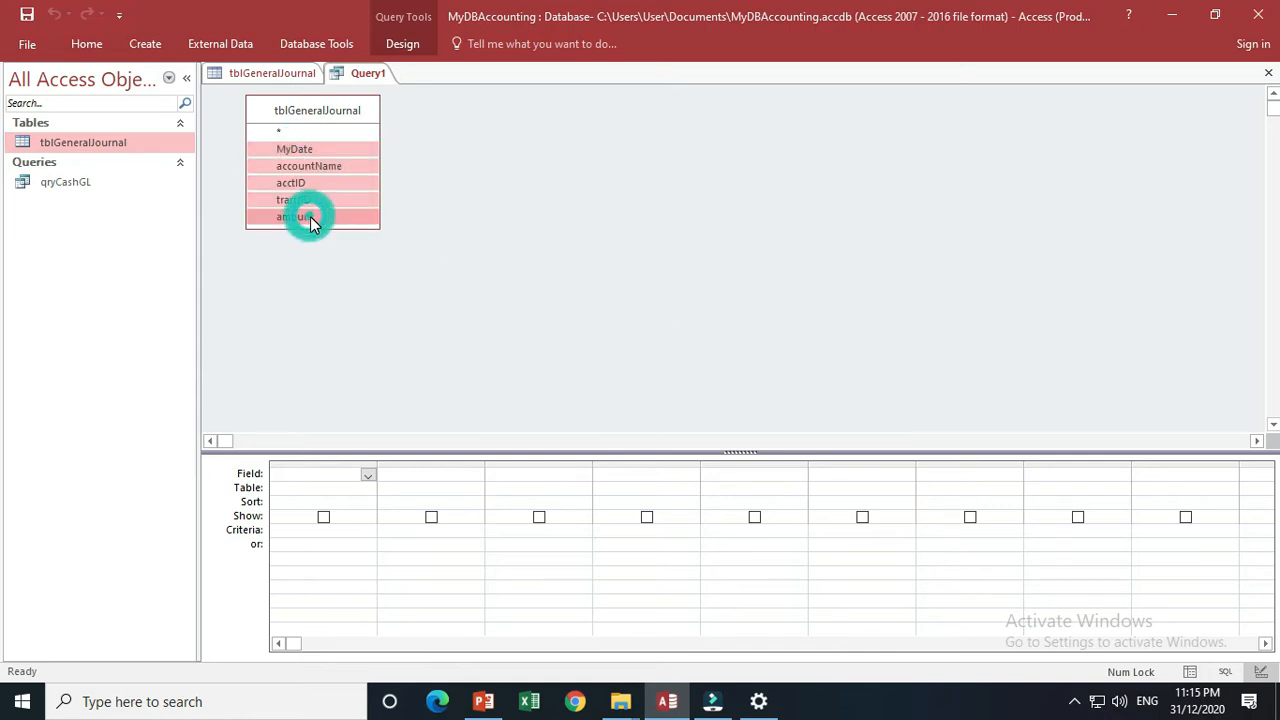
pyautogui.click(305, 151)
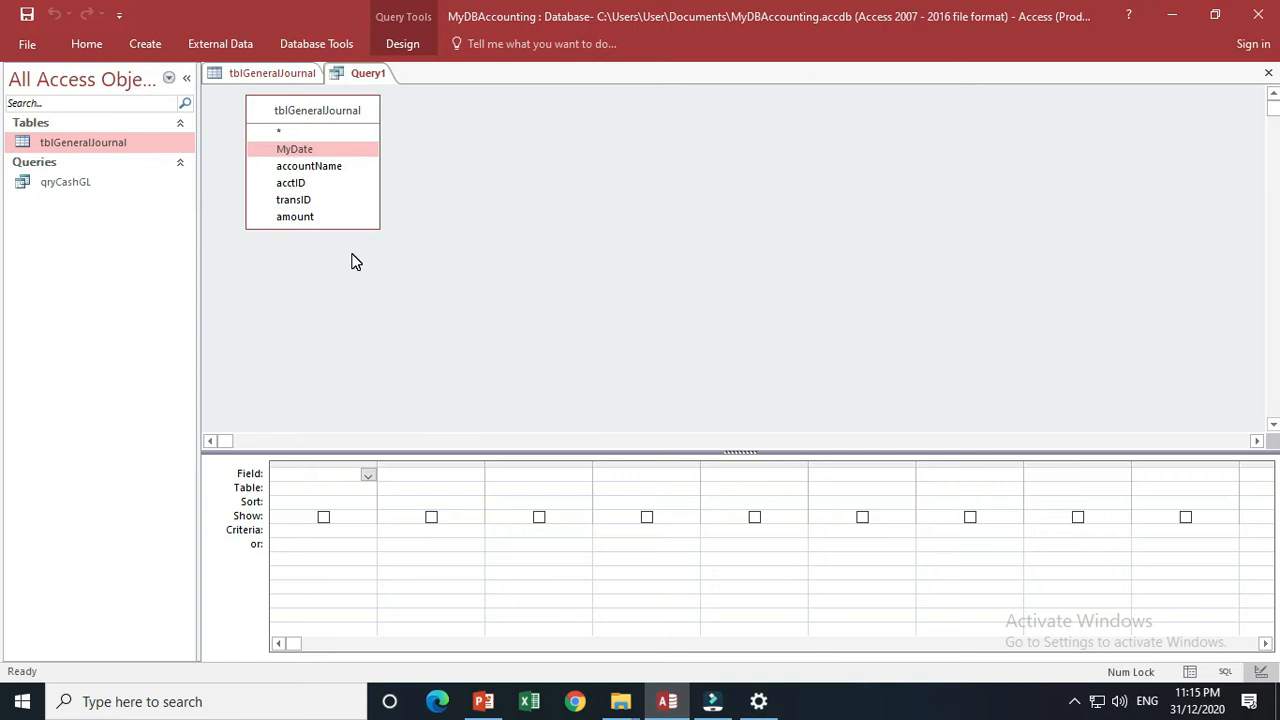
pyautogui.keyDown('shift'); pyautogui.click(304, 217); pyautogui.keyUp('shift')
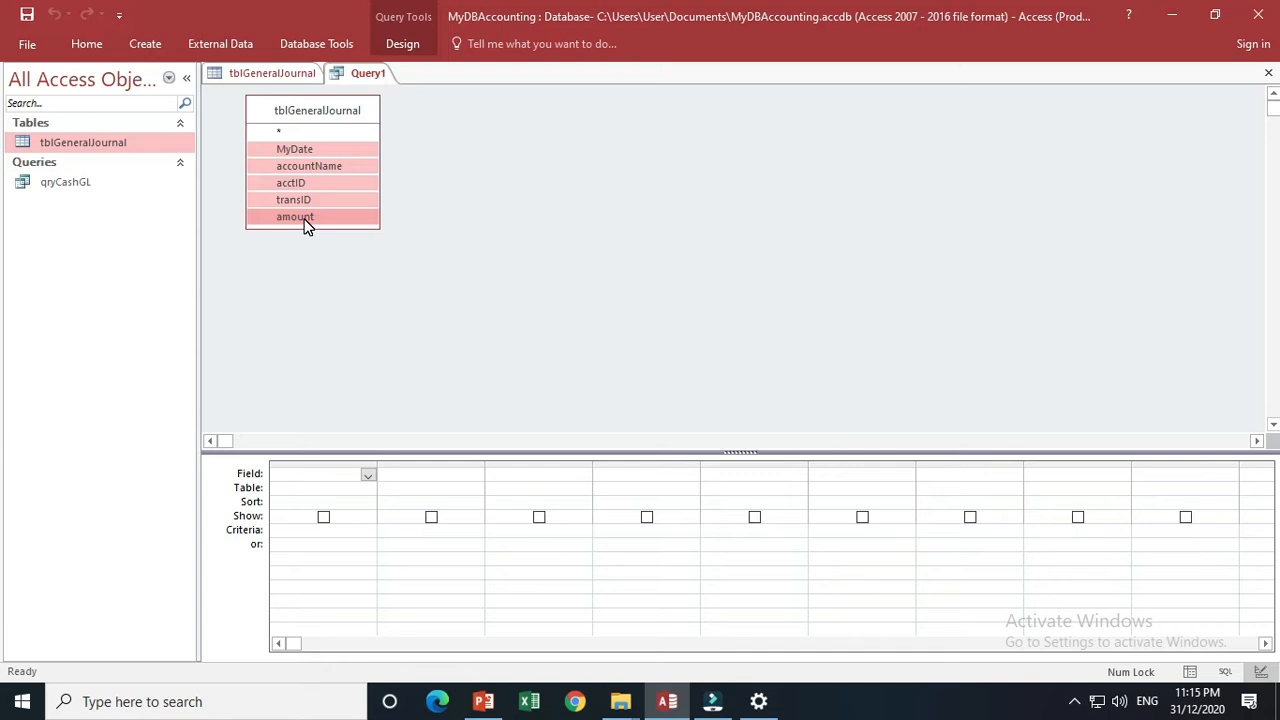
pyautogui.moveTo(294, 182); pyautogui.dragTo(312, 485)
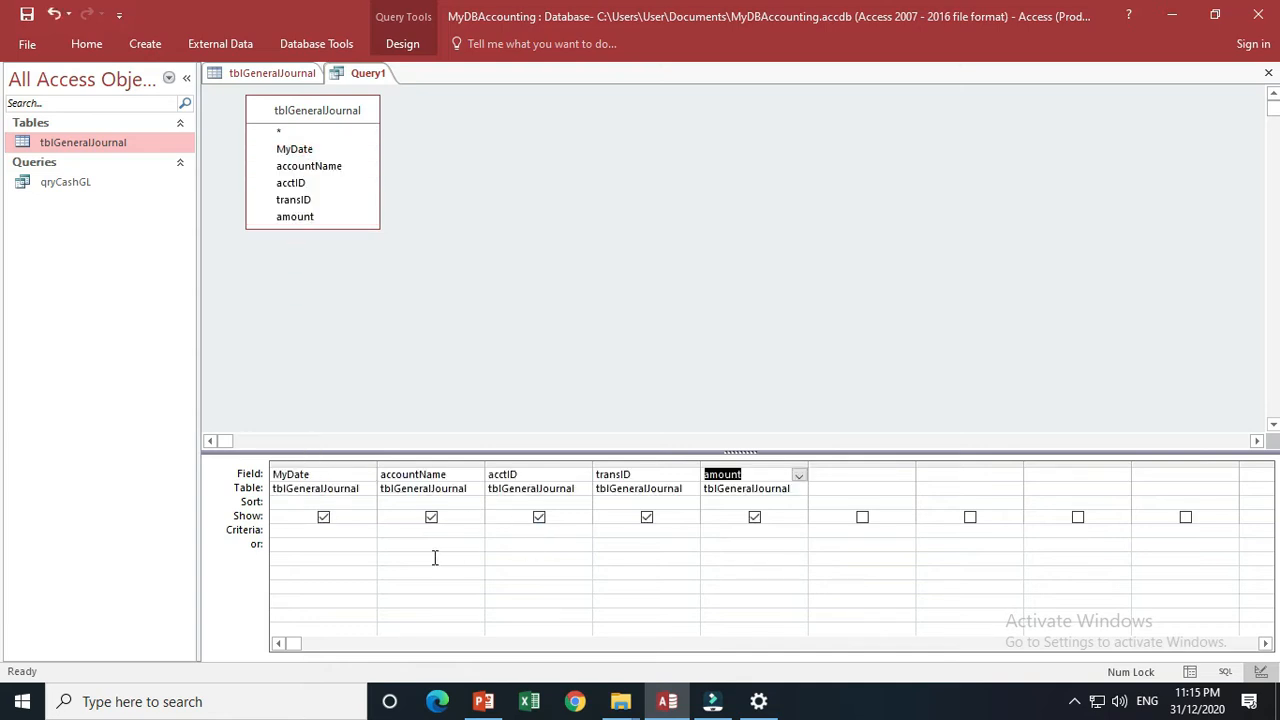
# Step: Set the acctID criterion to 101 and view the query results as a datasheet
pyautogui.click(538, 530)
pyautogui.rightClick(374, 74)
pyautogui.click(443, 205)
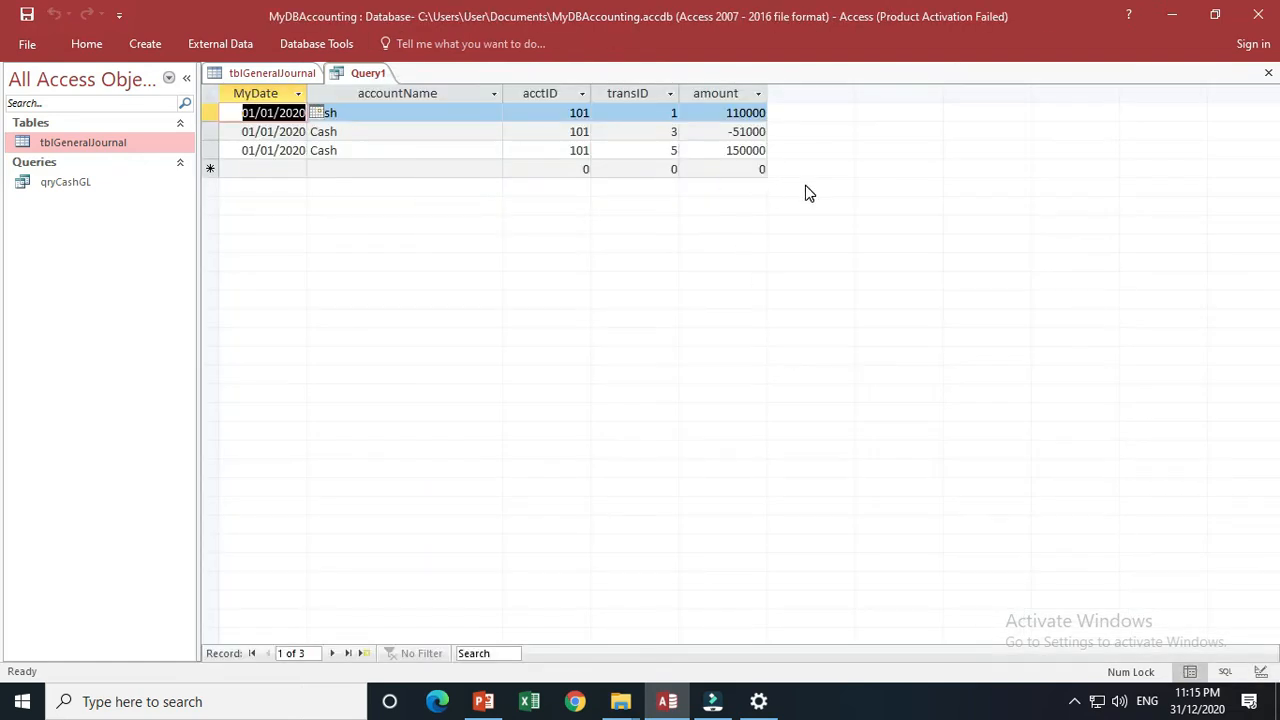
pyautogui.moveTo(391, 151); pyautogui.dragTo(312, 151)
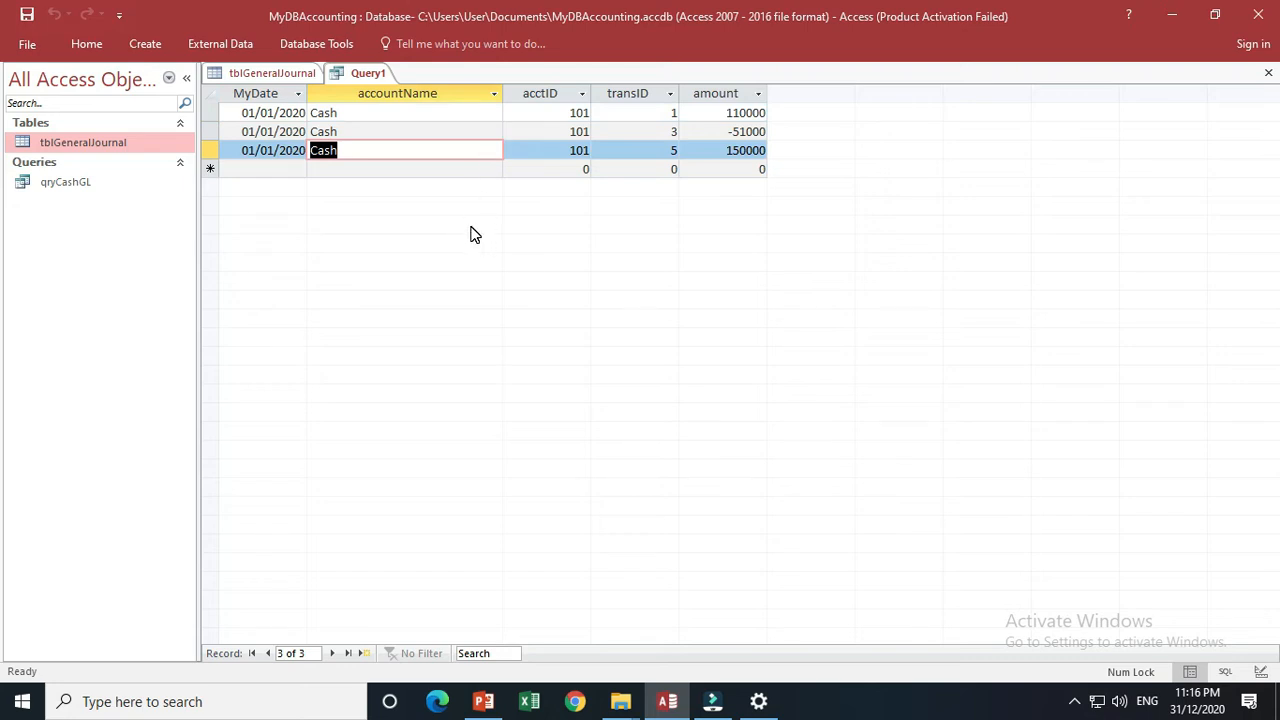
# Step: Switch to the PowerPoint presentation, examine the Cash entries in the journal tables on slides 2 and 3, and return to Access
pyautogui.click(483, 701)
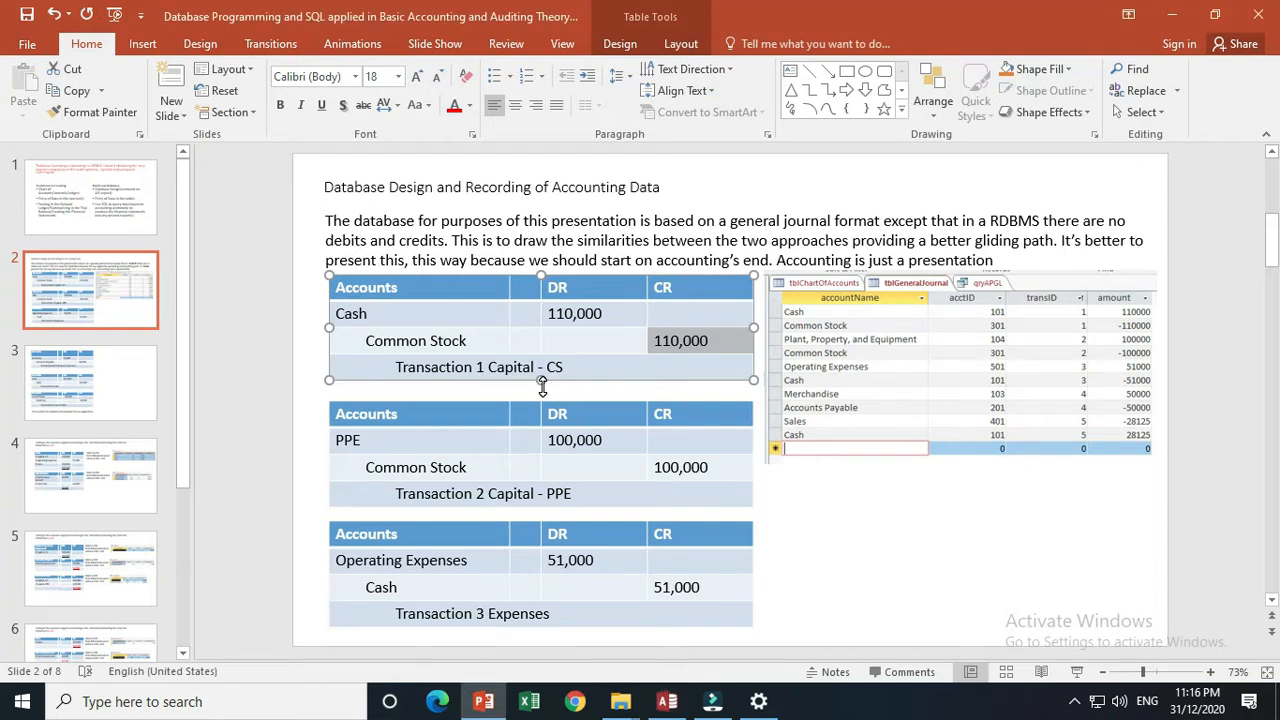
pyautogui.click(380, 316)
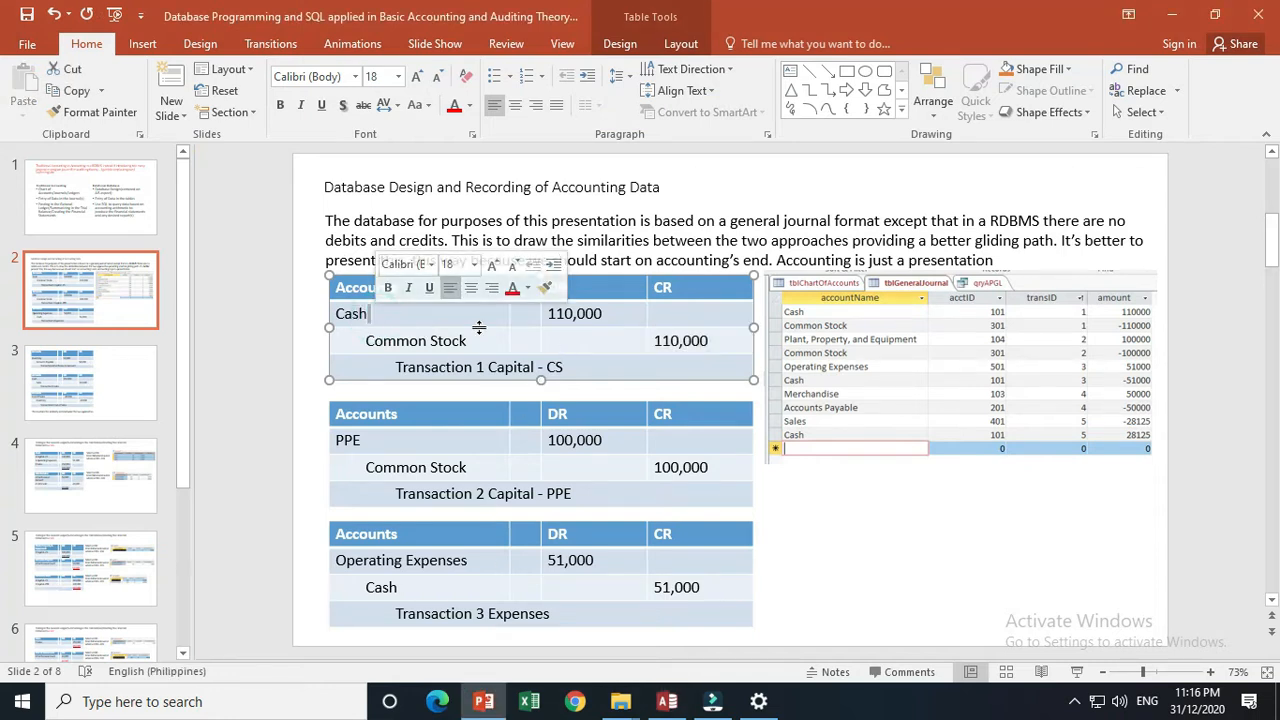
pyautogui.click(591, 316)
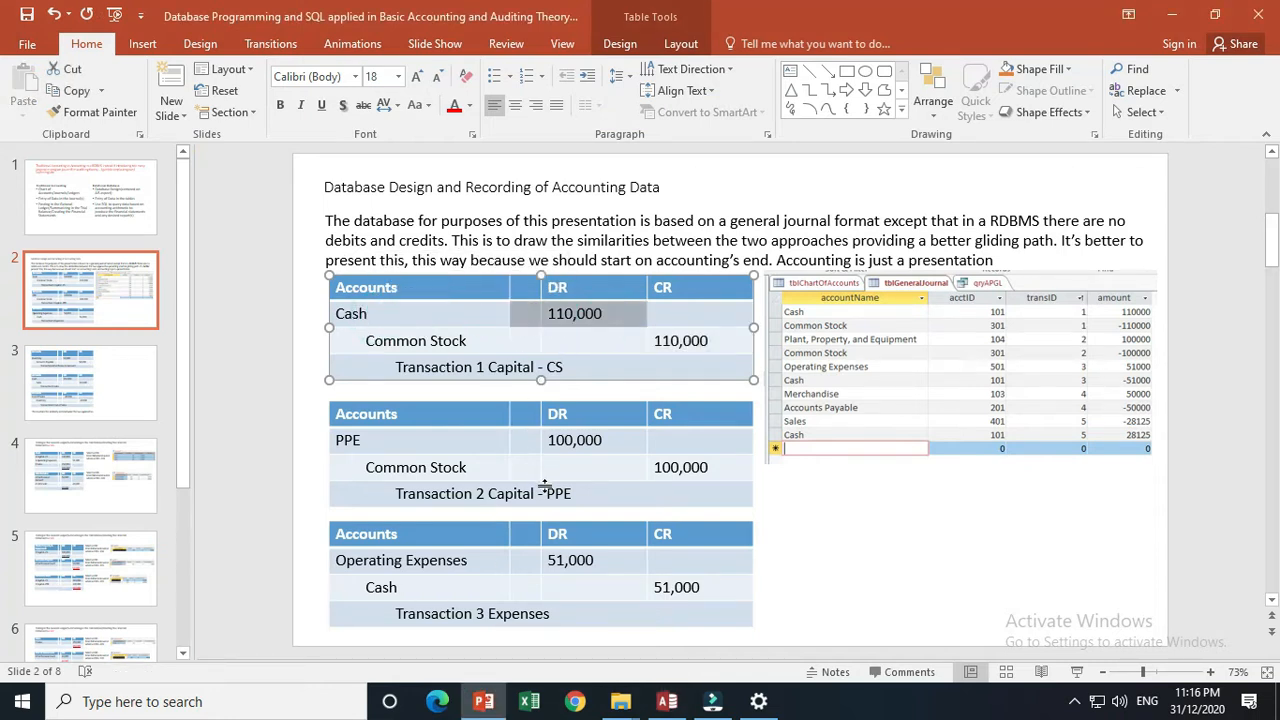
pyautogui.click(648, 594)
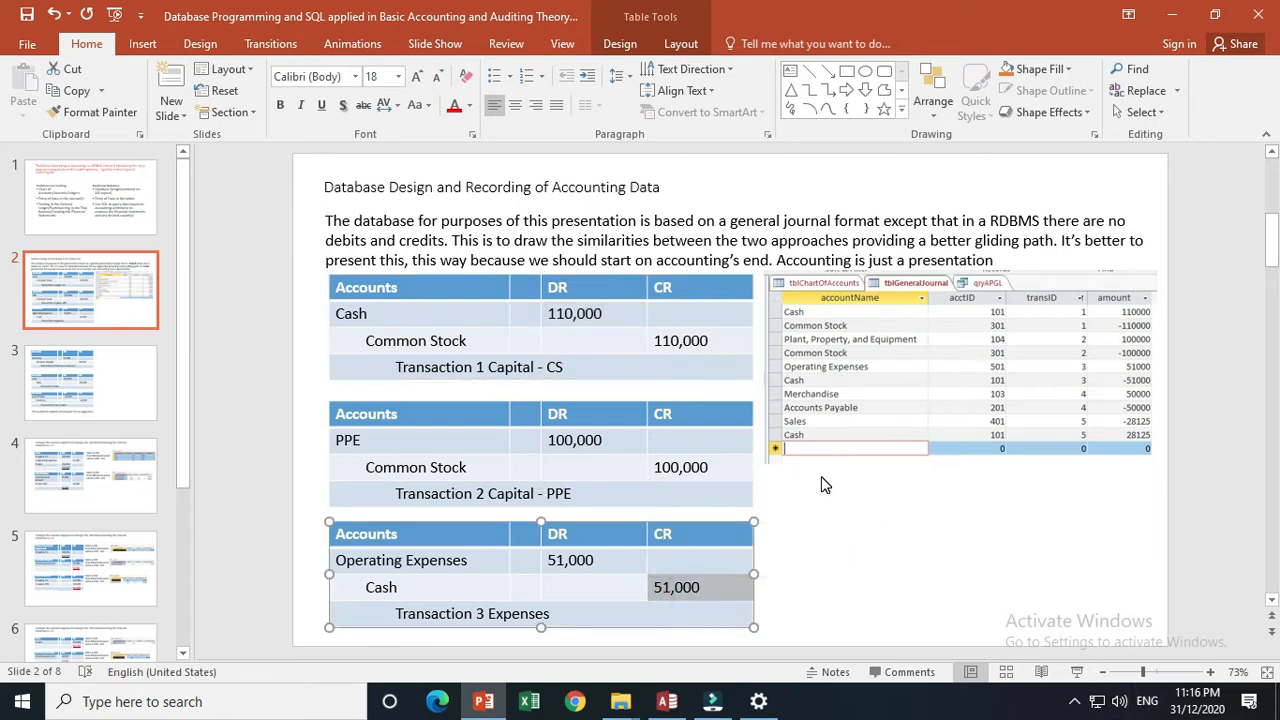
pyautogui.press('Down')
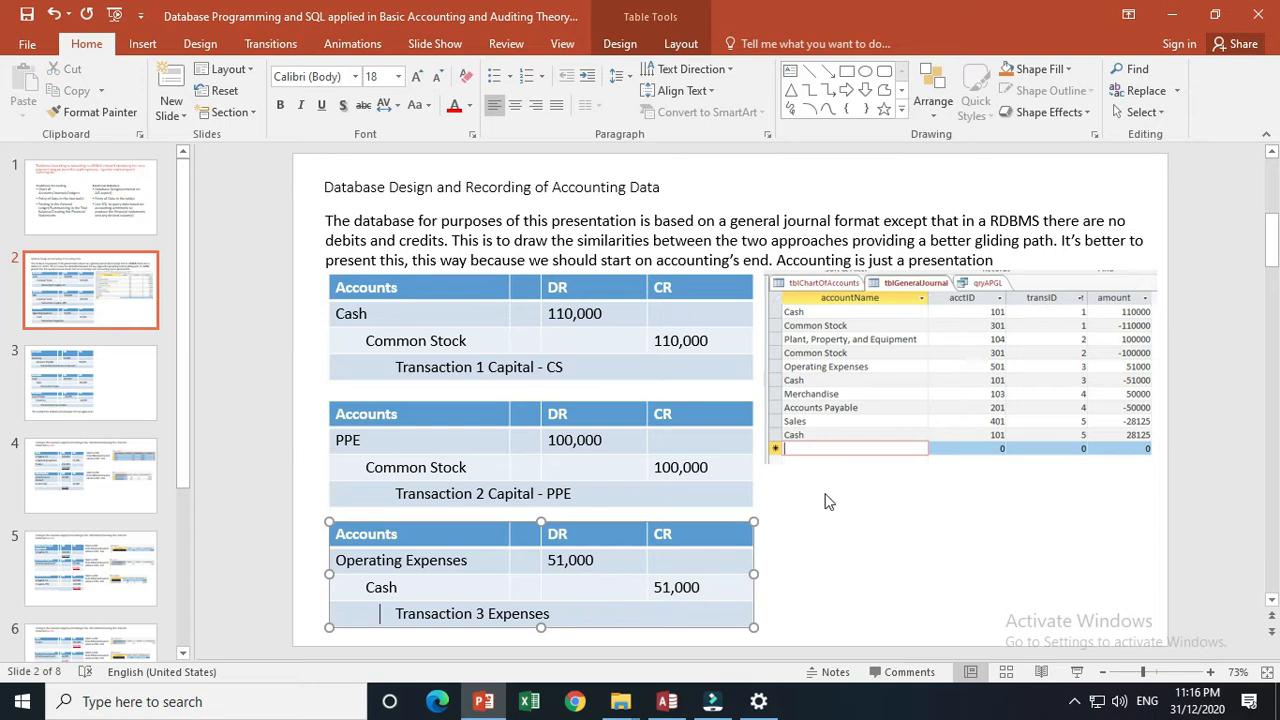
pyautogui.click(566, 440)
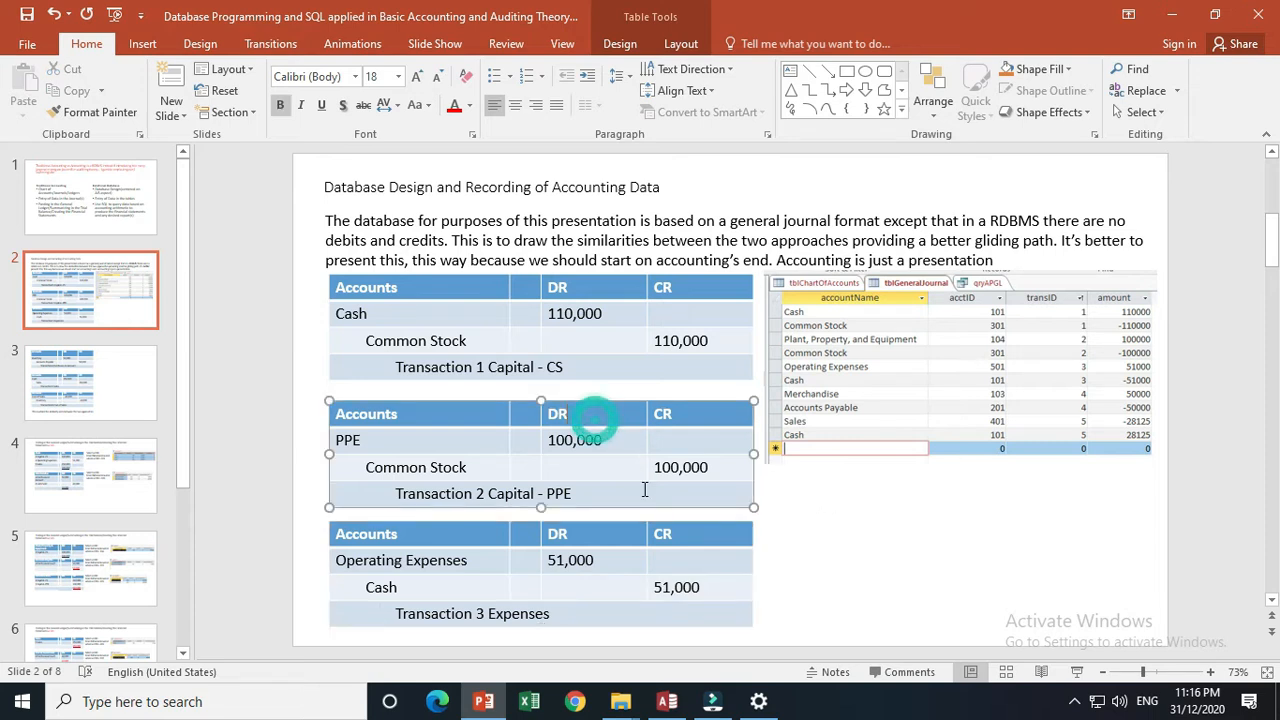
pyautogui.click(840, 540)
pyautogui.click(134, 390)
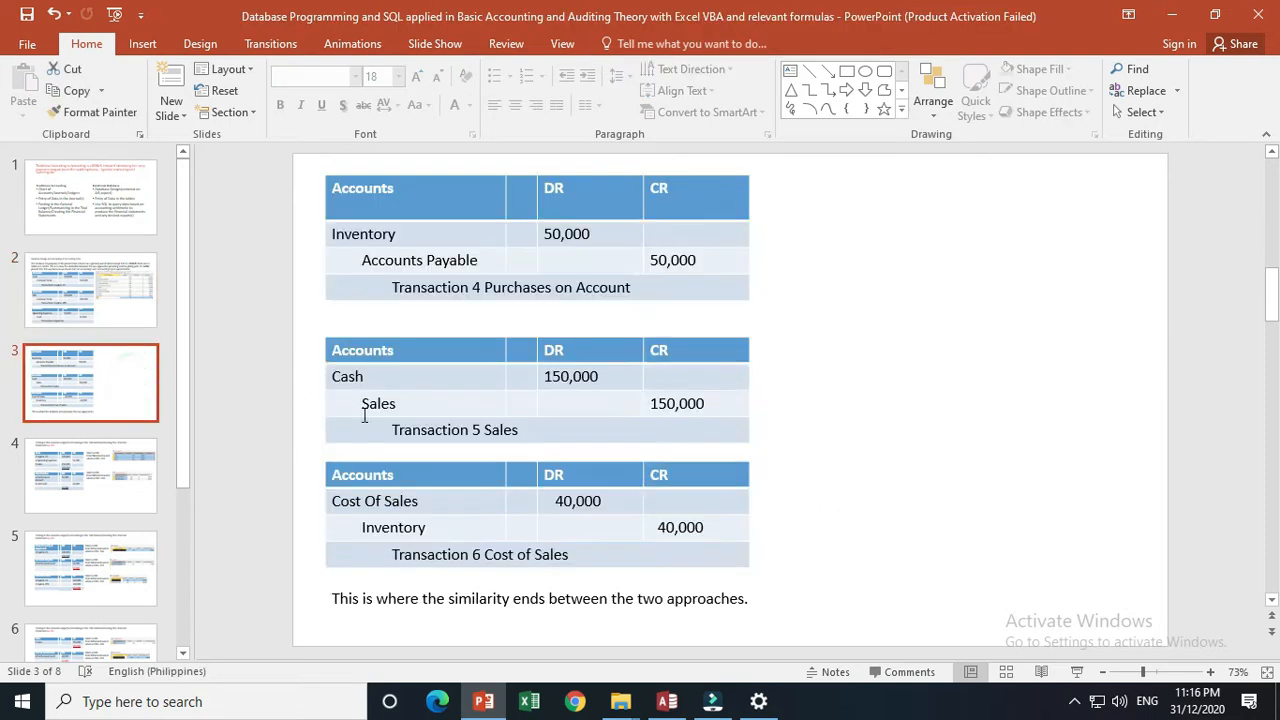
pyautogui.click(410, 400)
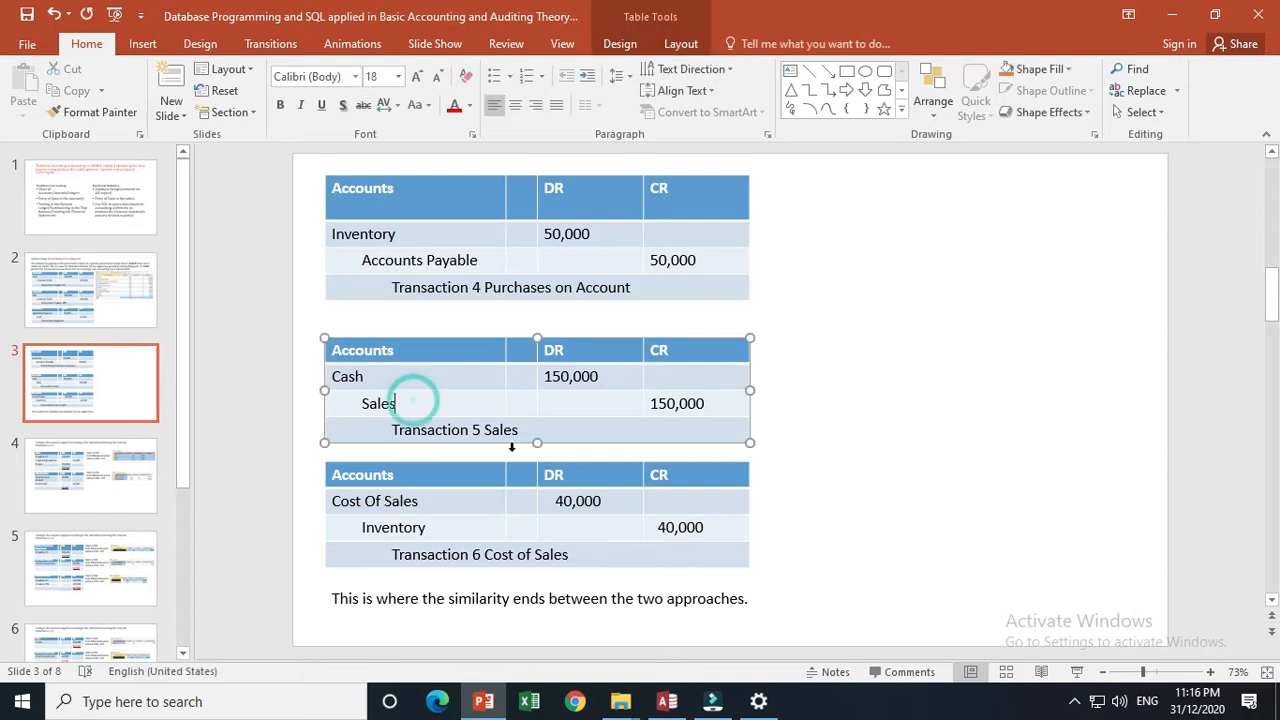
pyautogui.hotkey('alt', 'Tab')
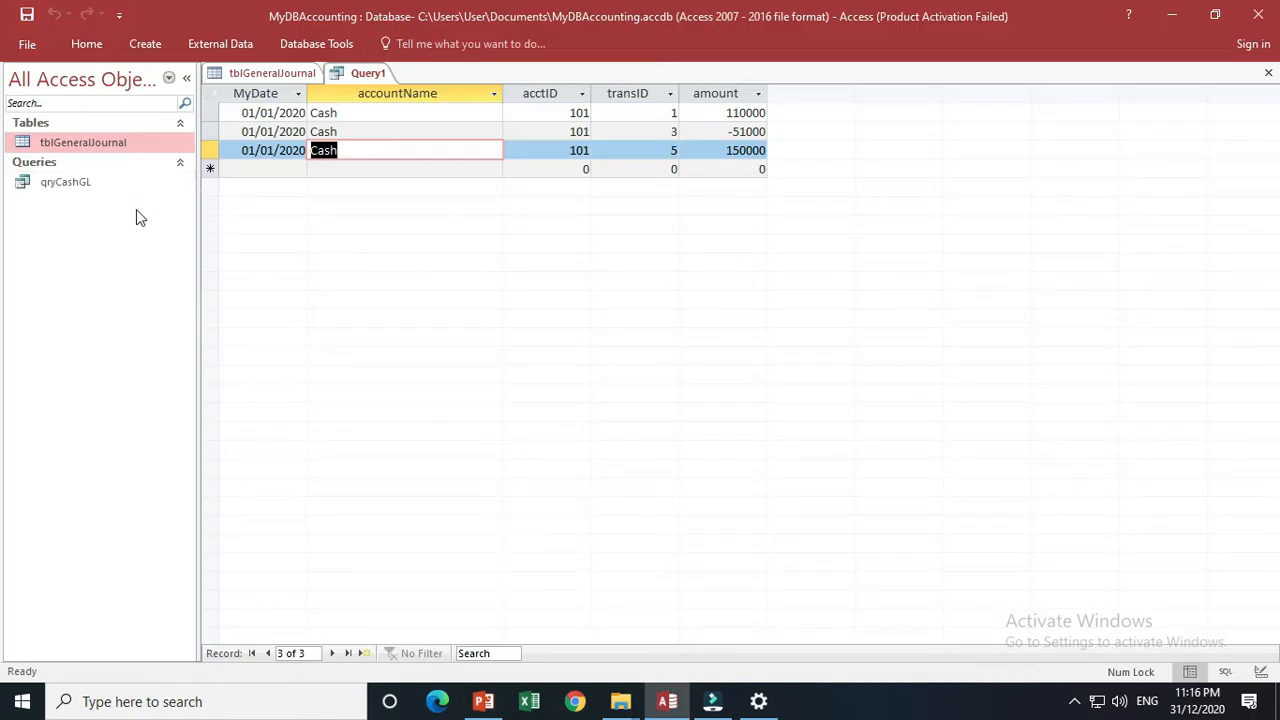
# Step: Close Query1 without saving it and open the saved qryCashGL query
pyautogui.click(75, 186)
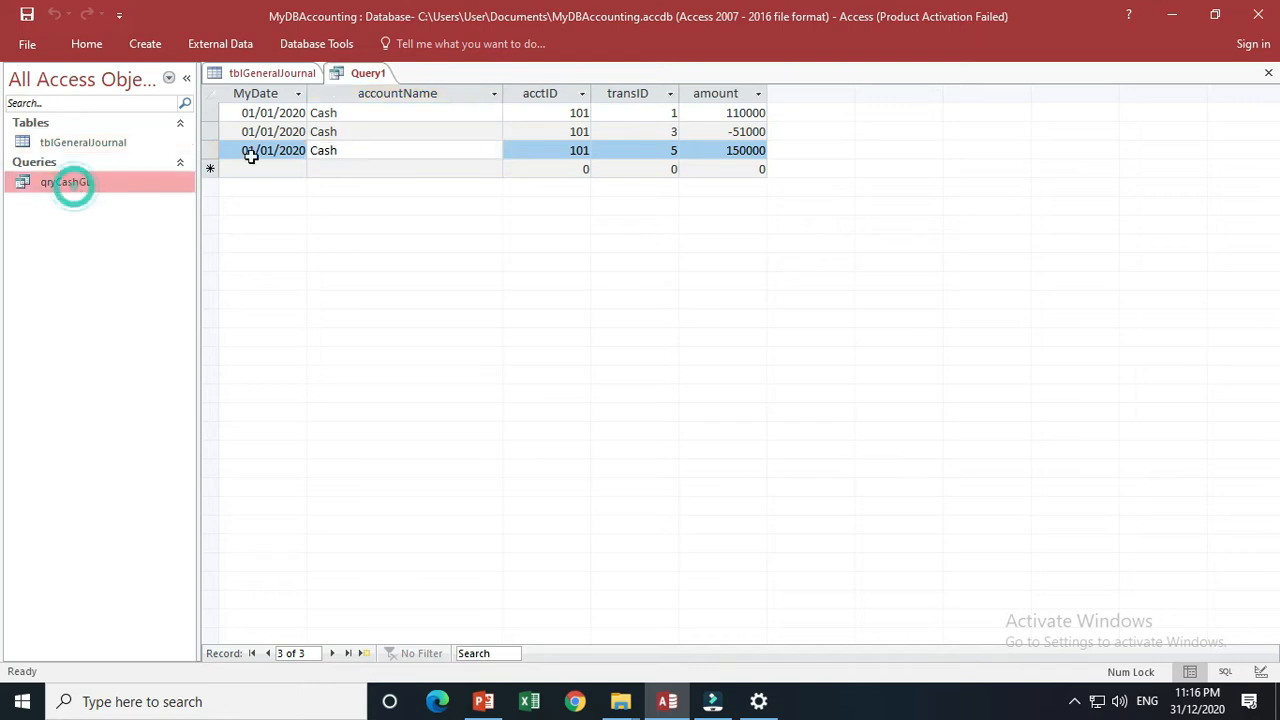
pyautogui.click(1268, 73)
pyautogui.click(647, 403)
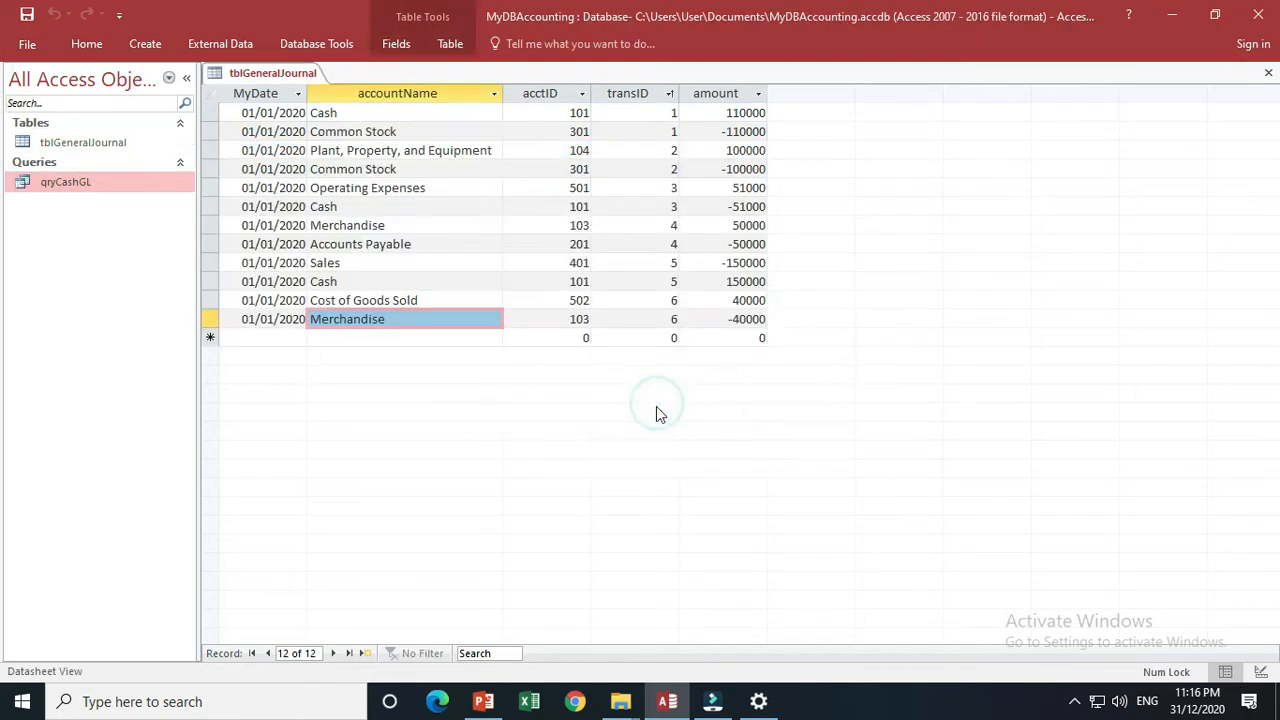
pyautogui.doubleClick(94, 181)
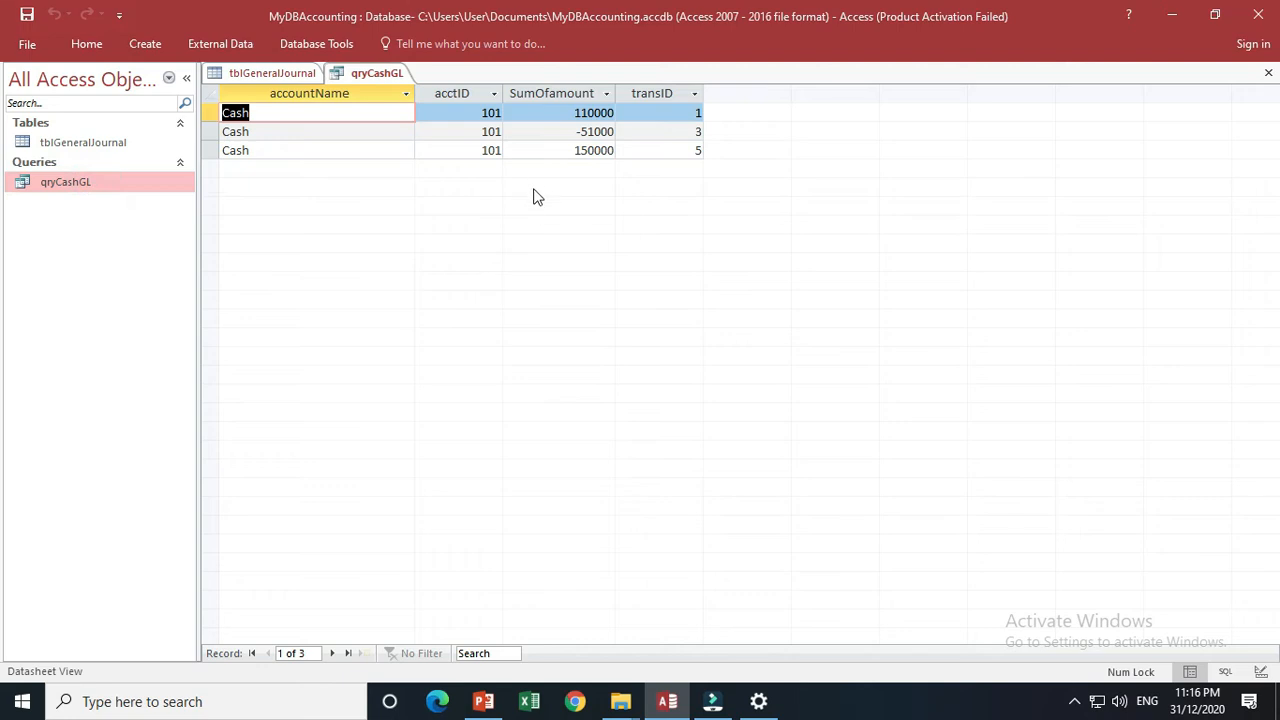
# Step: Copy the qryCashGL query and paste it into the database's Queries group
pyautogui.click(48, 182)
pyautogui.rightClick(48, 186)
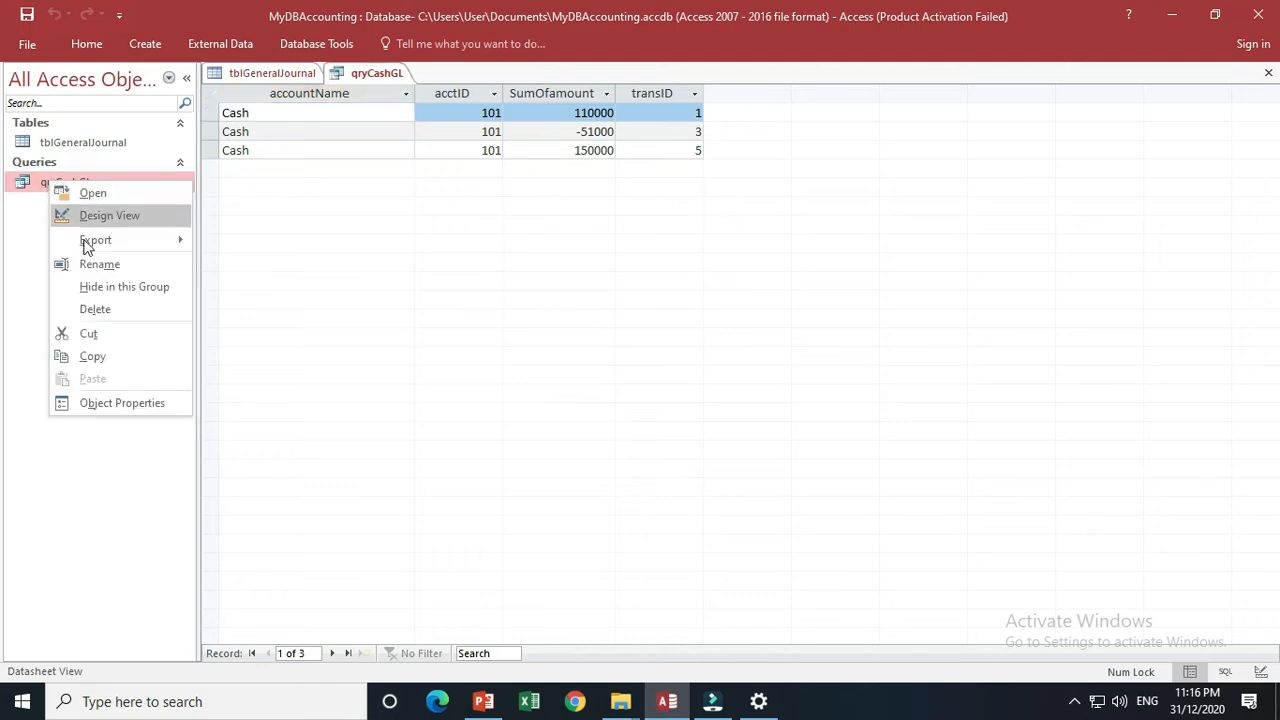
pyautogui.click(100, 357)
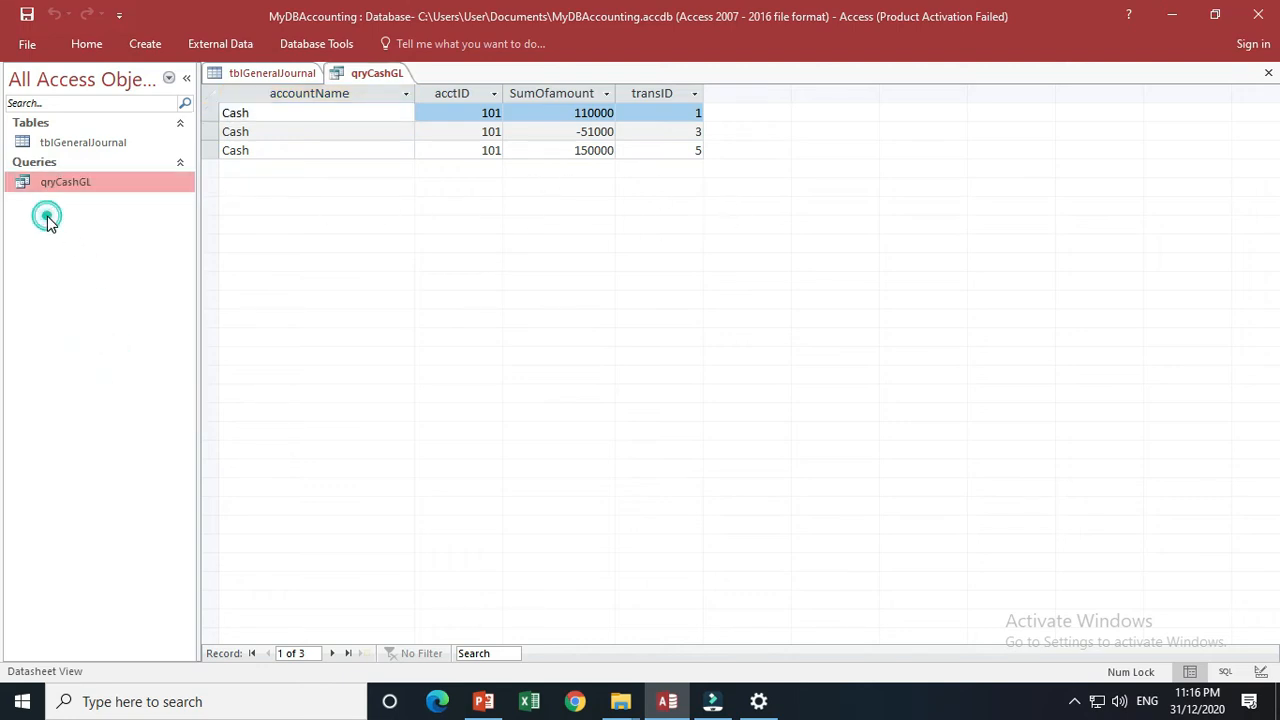
pyautogui.rightClick(48, 216)
pyautogui.click(107, 320)
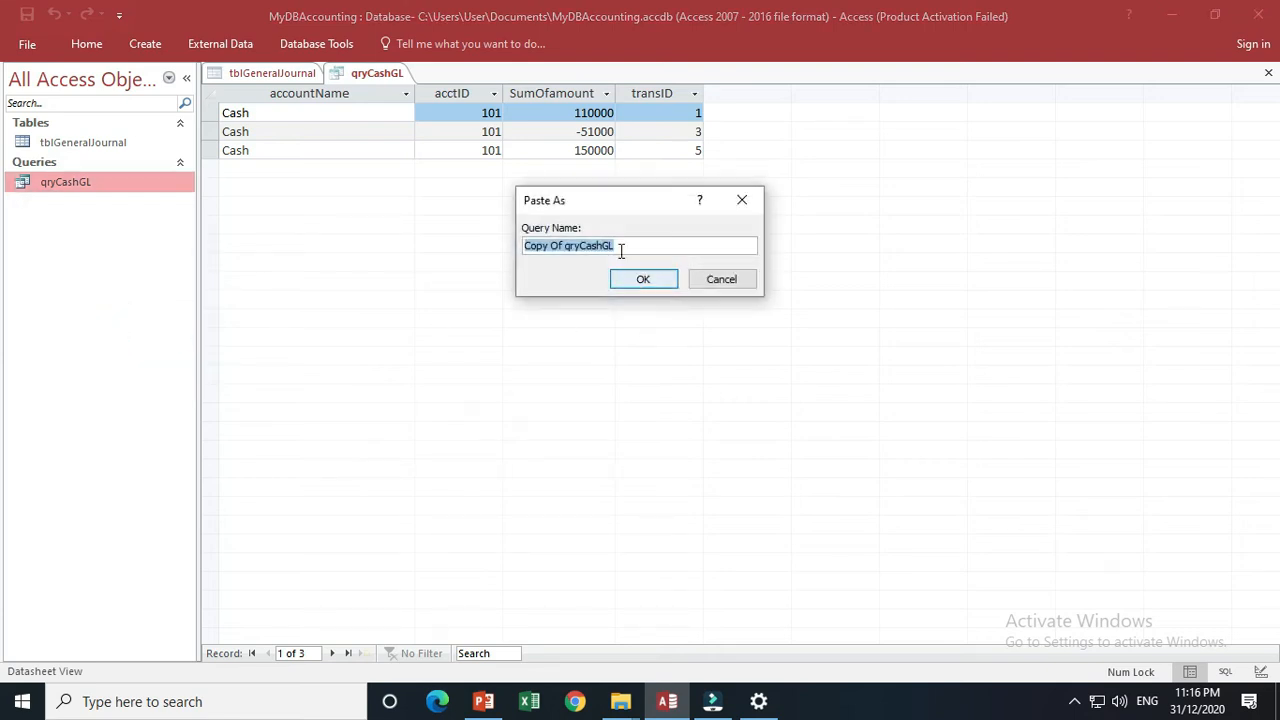
# Step: Name the pasted query qryInvGL and confirm the name
pyautogui.click(566, 243)
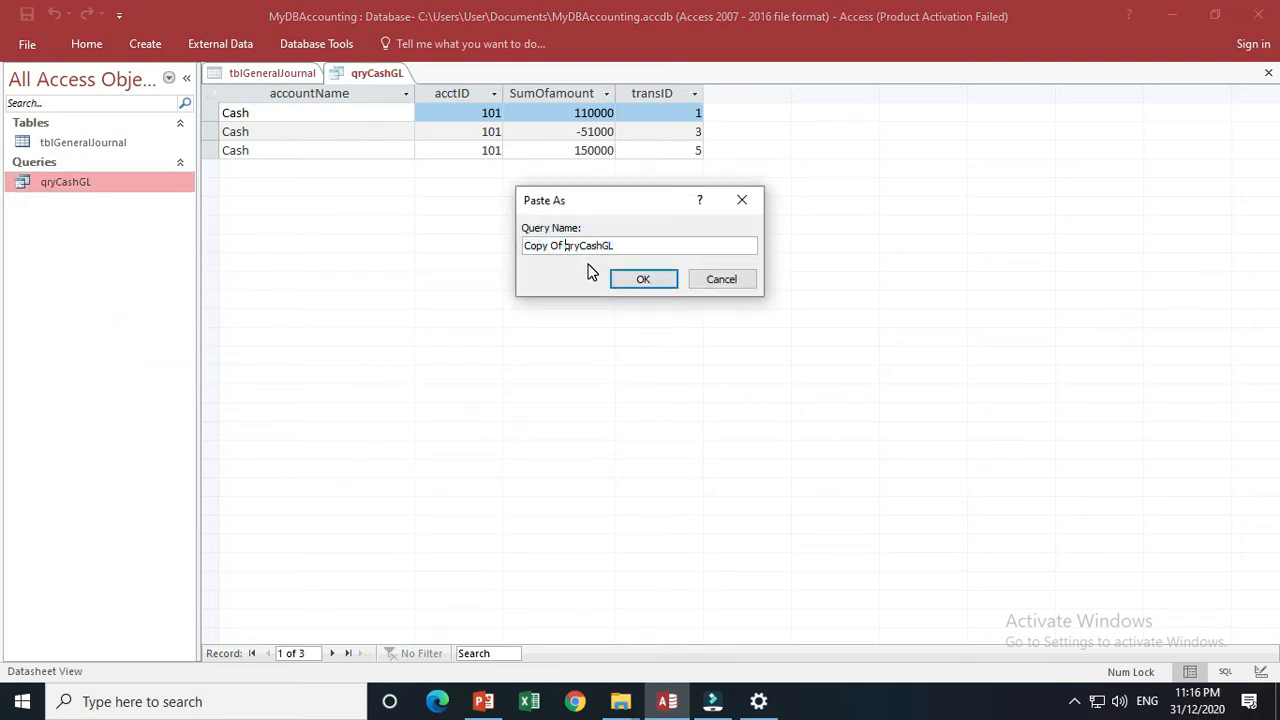
pyautogui.press('BackSpace')
pyautogui.press('BackSpace')
pyautogui.press('BackSpace')
pyautogui.press('BackSpace')
pyautogui.press('BackSpace')
pyautogui.press('BackSpace')
pyautogui.press('BackSpace')
pyautogui.press('BackSpace')
pyautogui.moveTo(540, 245); pyautogui.dragTo(558, 245)
pyautogui.press('BackSpace')
pyautogui.write('Inv')
pyautogui.click(636, 287)
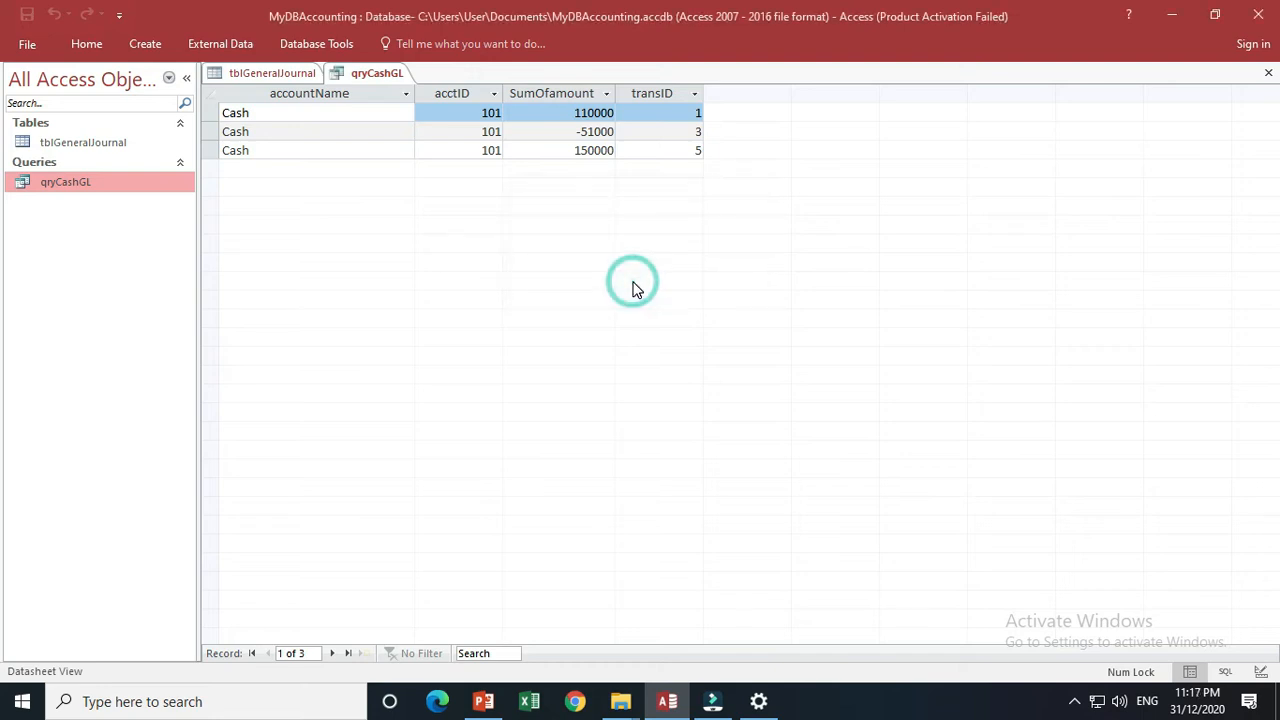
# Step: Open qryInvGL in design view and set its acctID criterion to 103
pyautogui.rightClick(56, 208)
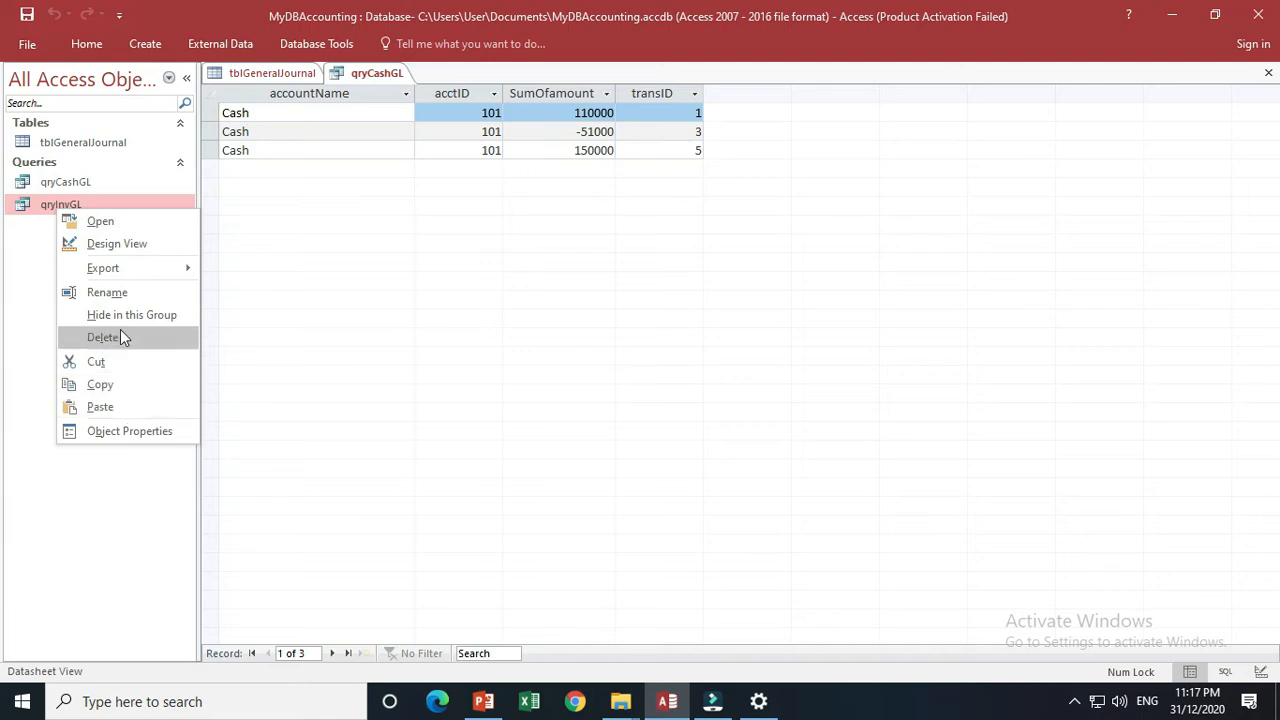
pyautogui.click(120, 253)
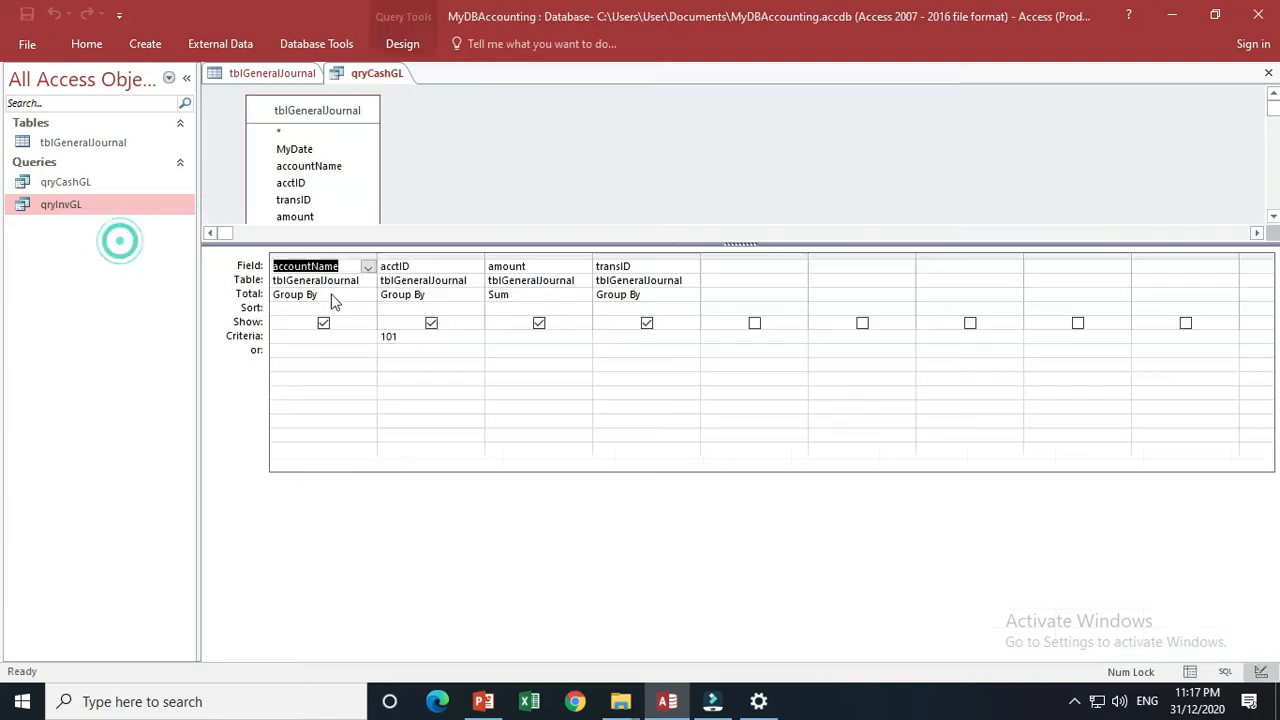
pyautogui.click(413, 345)
pyautogui.doubleClick(408, 337)
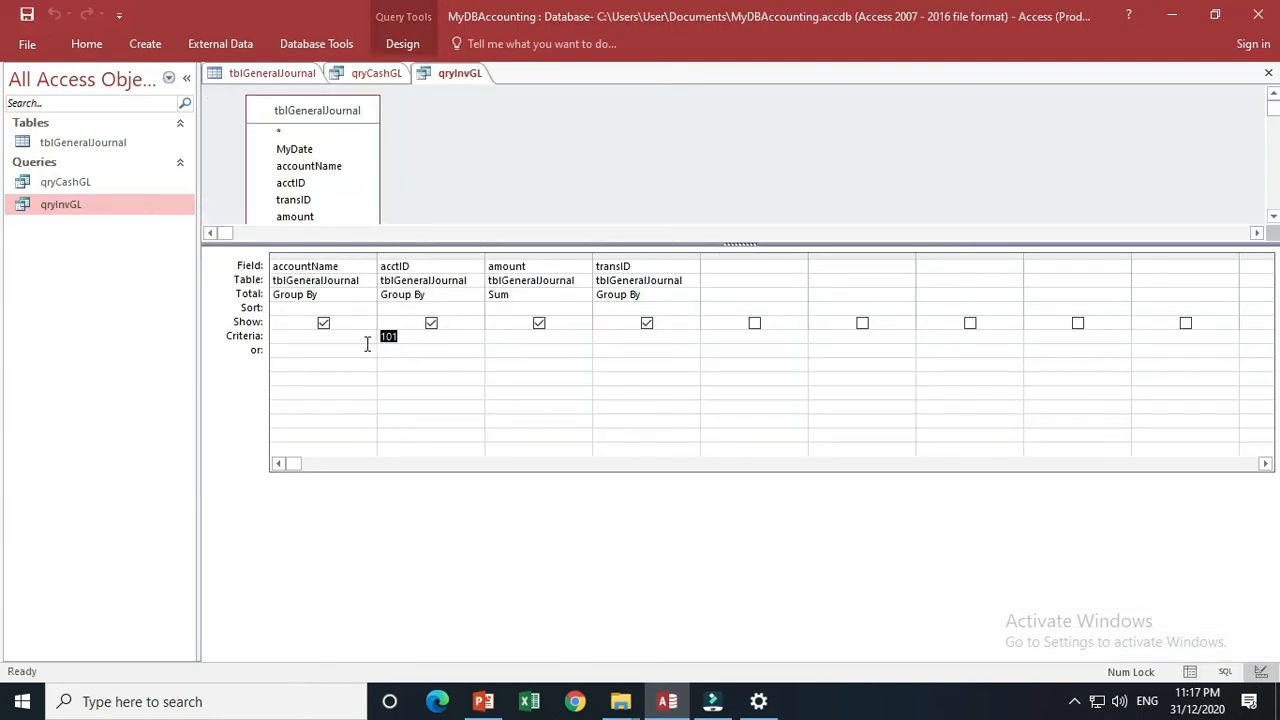
pyautogui.write('1')
# Step: View the qryInvGL results as a datasheet and examine the Merchandise rows in the accountName column
pyautogui.rightClick(455, 80)
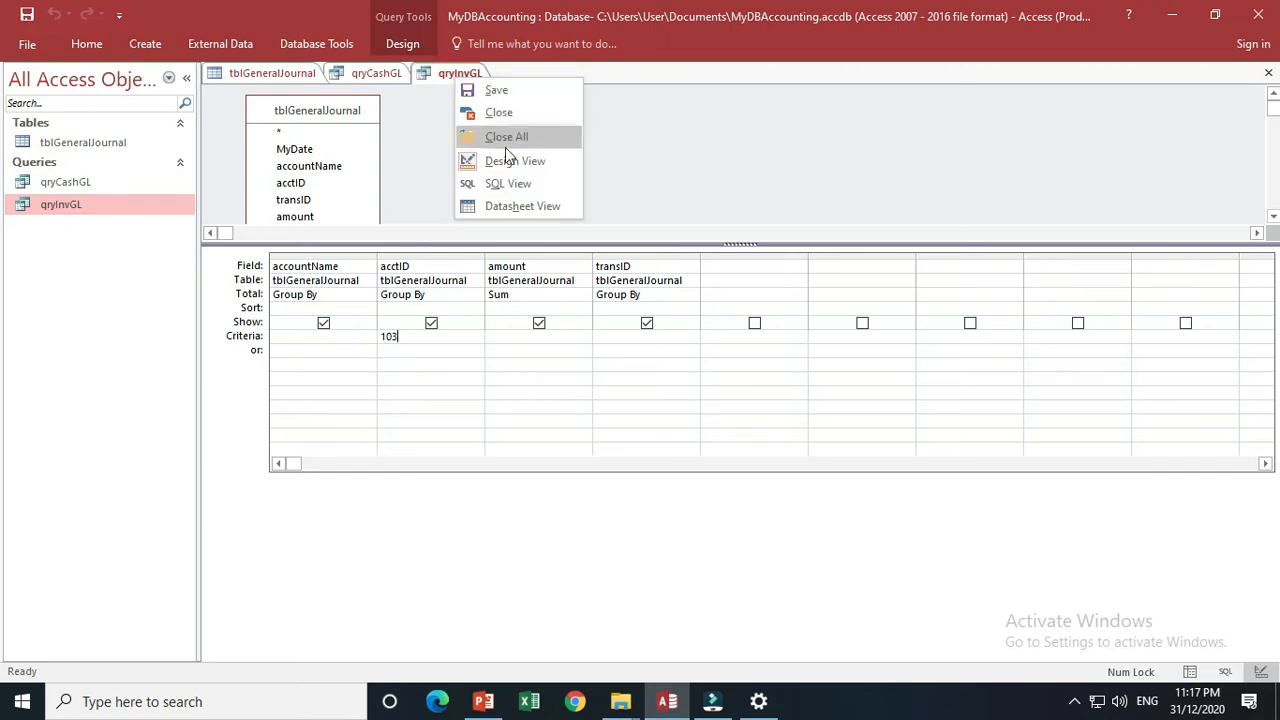
pyautogui.click(507, 210)
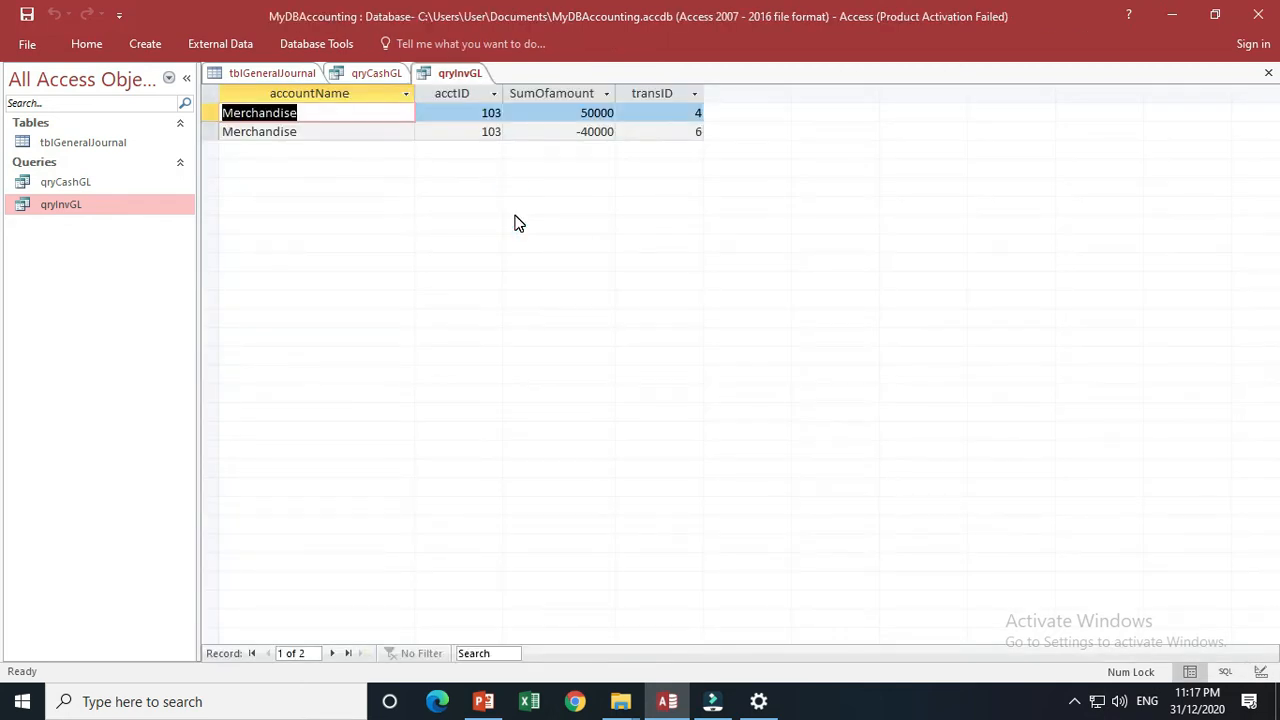
pyautogui.click(376, 128)
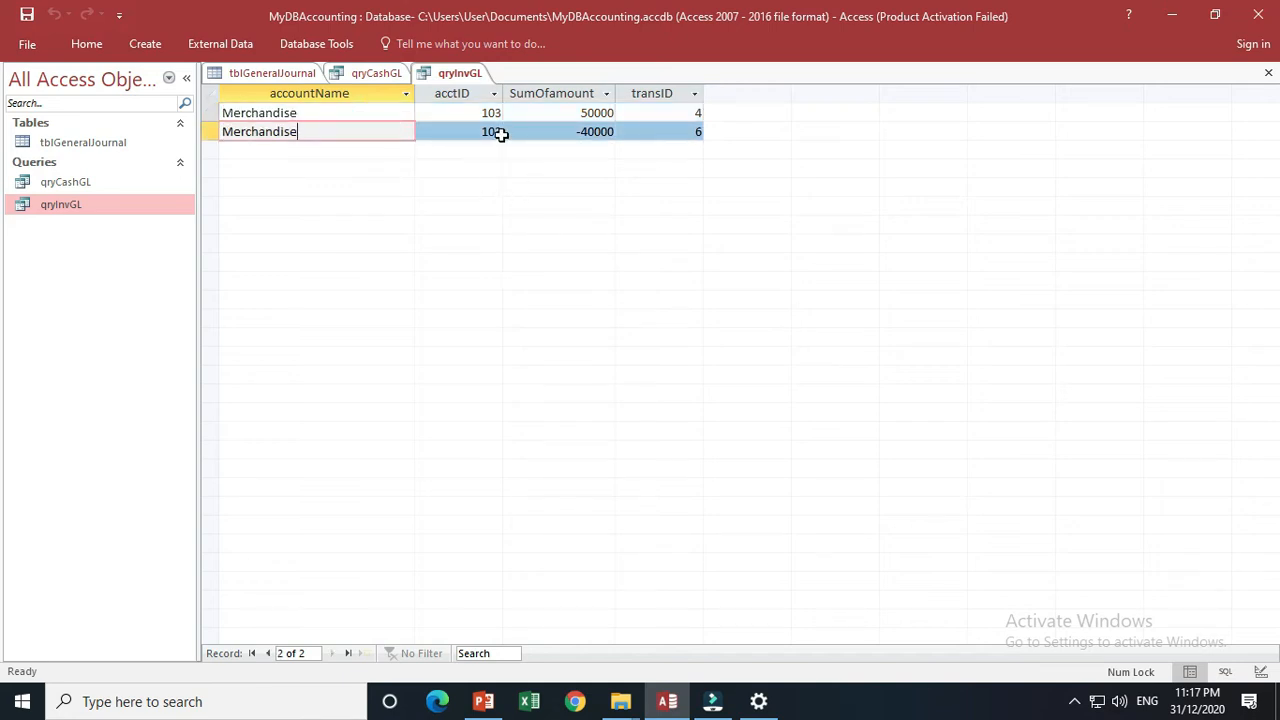
pyautogui.click(358, 100)
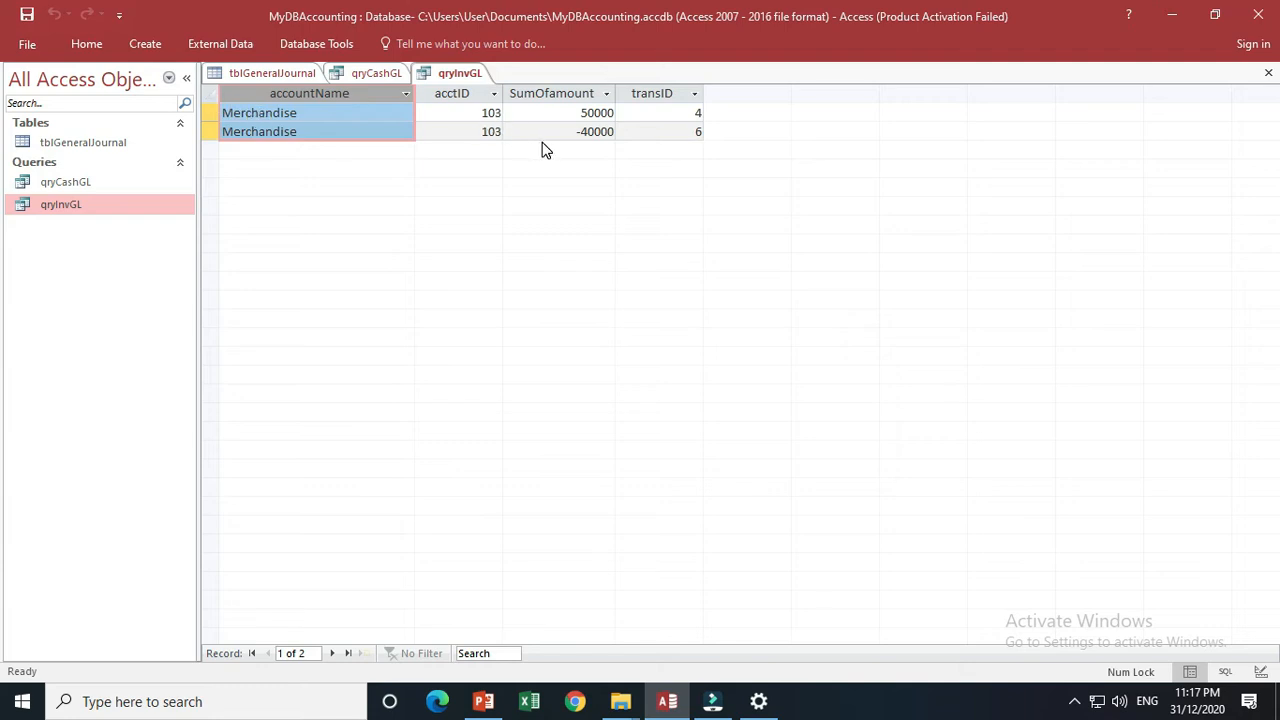
# Step: Compare the qryCashGL datasheet with the qryInvGL datasheet
pyautogui.click(374, 73)
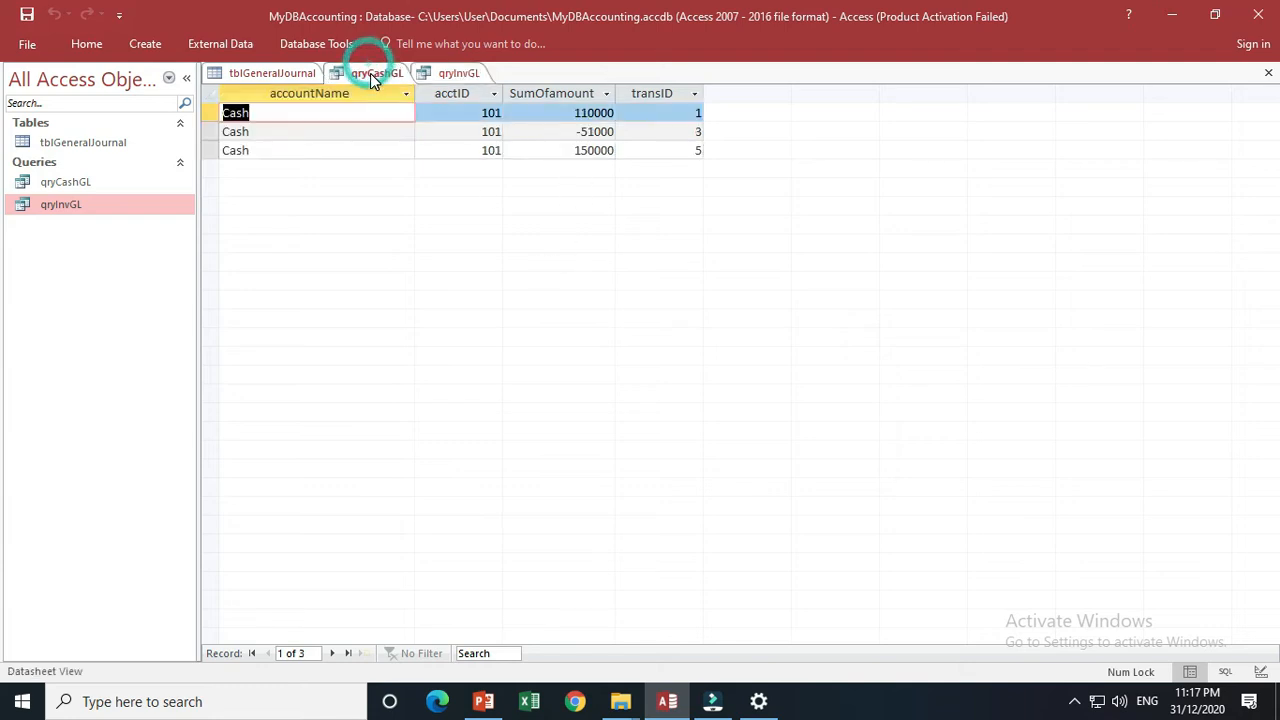
pyautogui.click(441, 78)
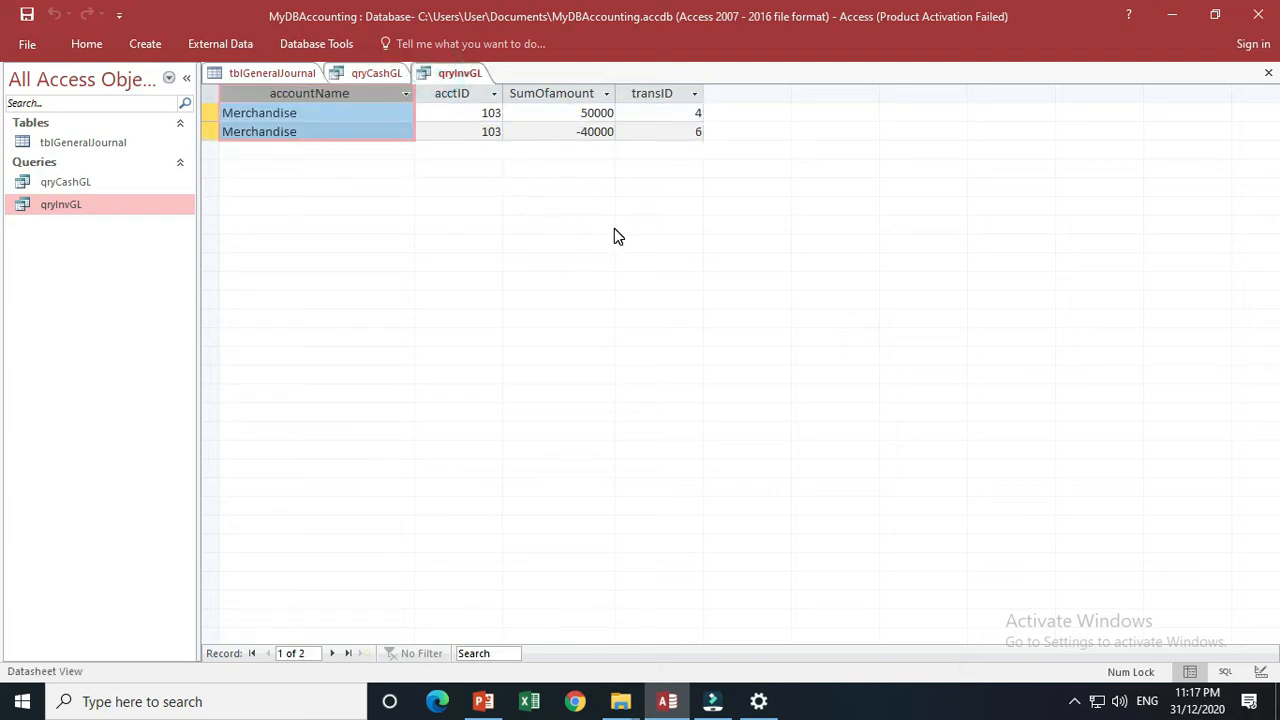
pyautogui.rightClick(68, 206)
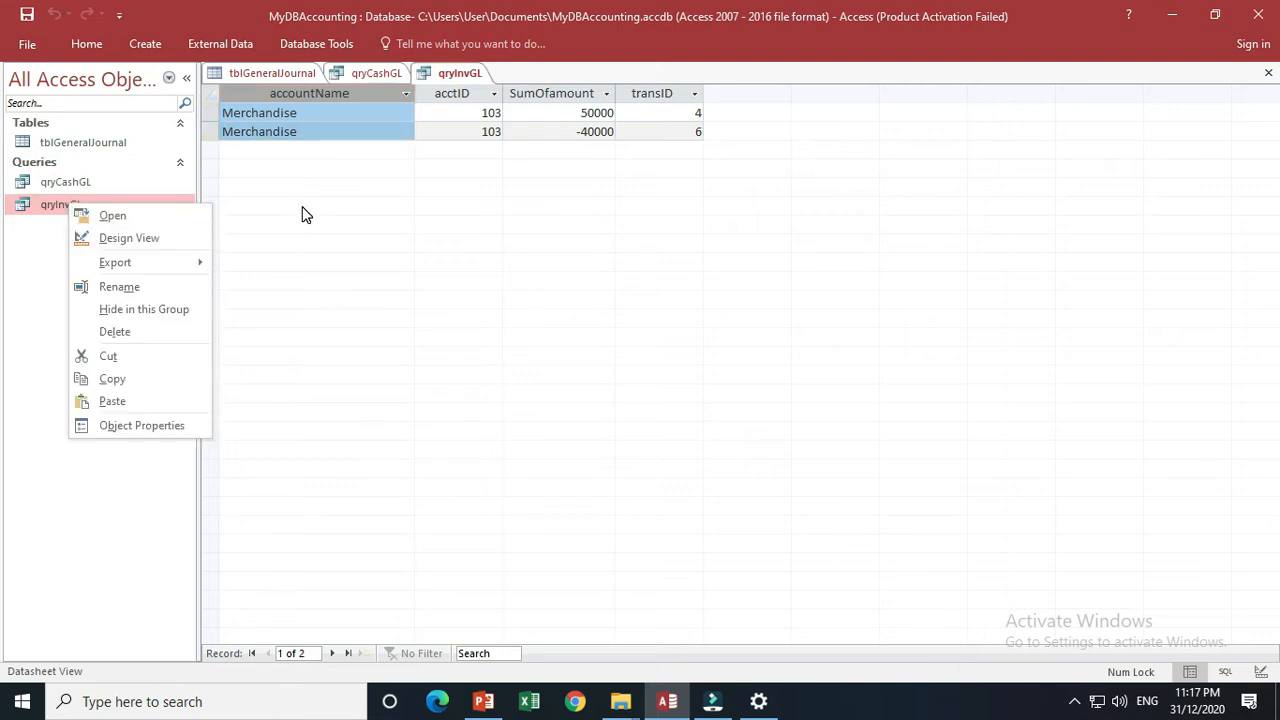
pyautogui.click(30, 261)
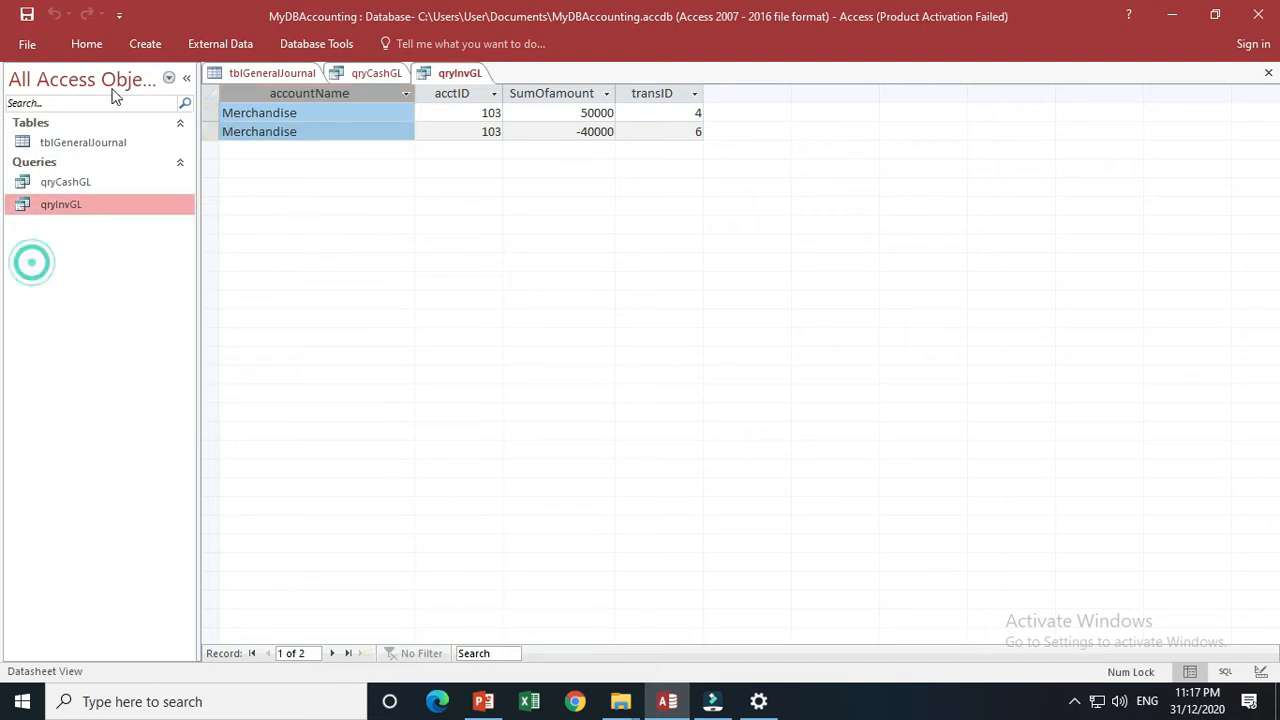
# Step: Create a new query in design view and add the tblGeneralJournal table to it
pyautogui.click(140, 44)
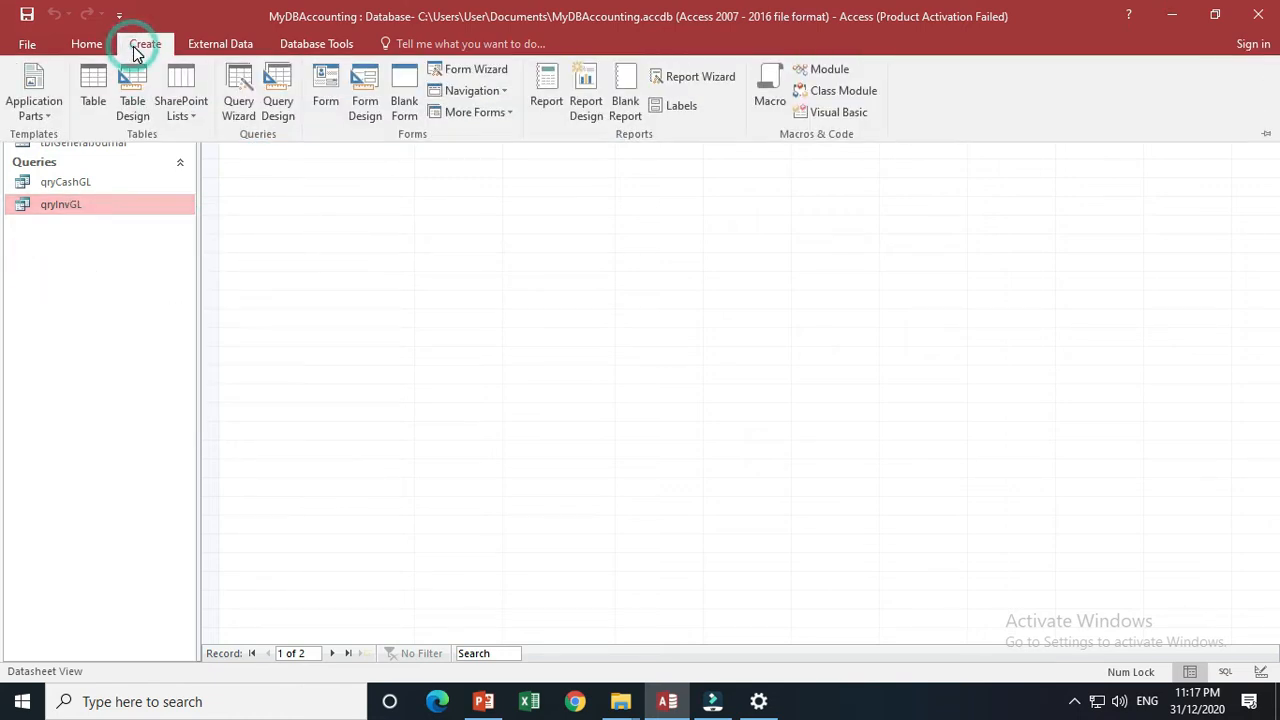
pyautogui.click(282, 100)
pyautogui.doubleClick(546, 275)
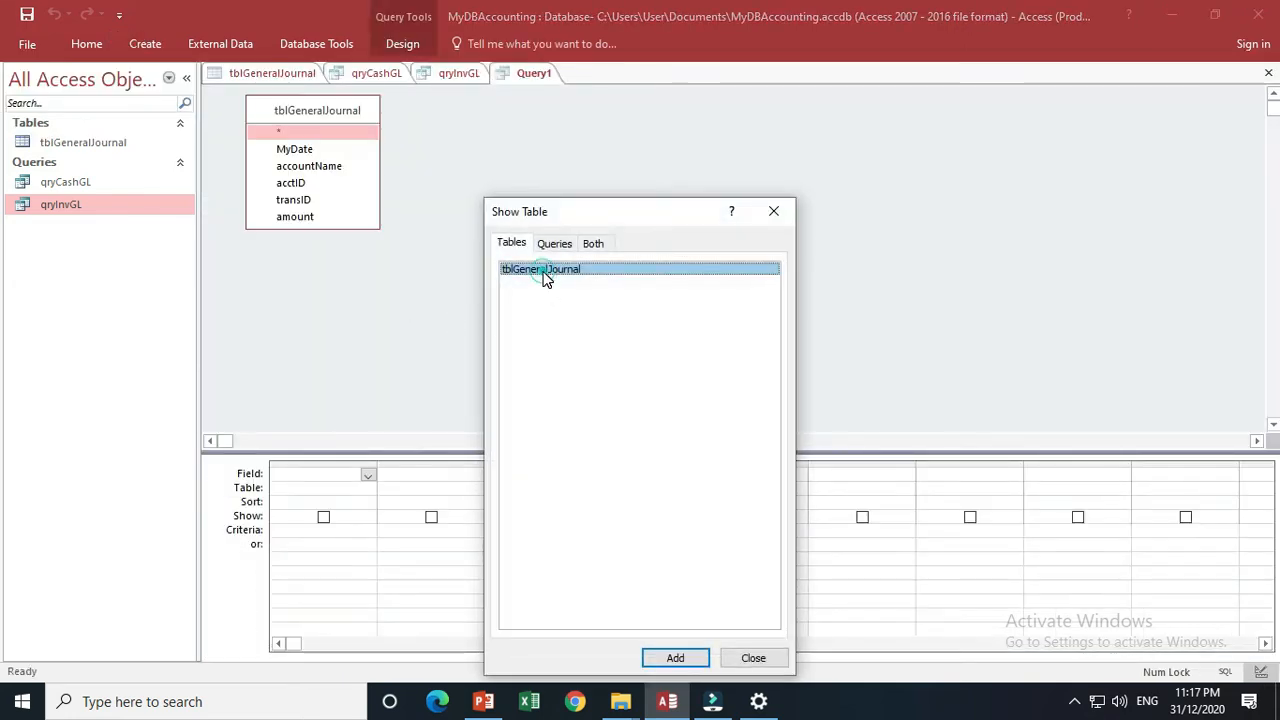
pyautogui.click(313, 147)
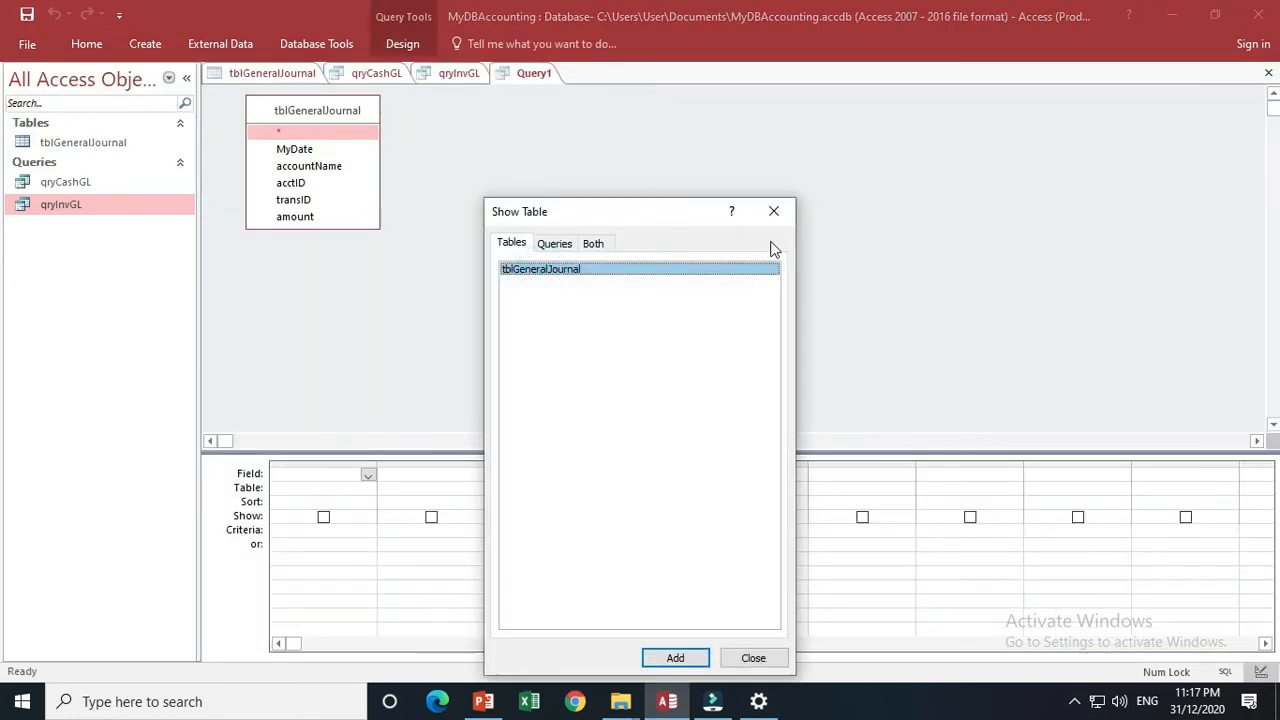
pyautogui.click(773, 213)
# Step: Add the fields MyDate, accountName, acctID, transID and amount to the query grid and set the acctID criterion to 102
pyautogui.click(313, 152)
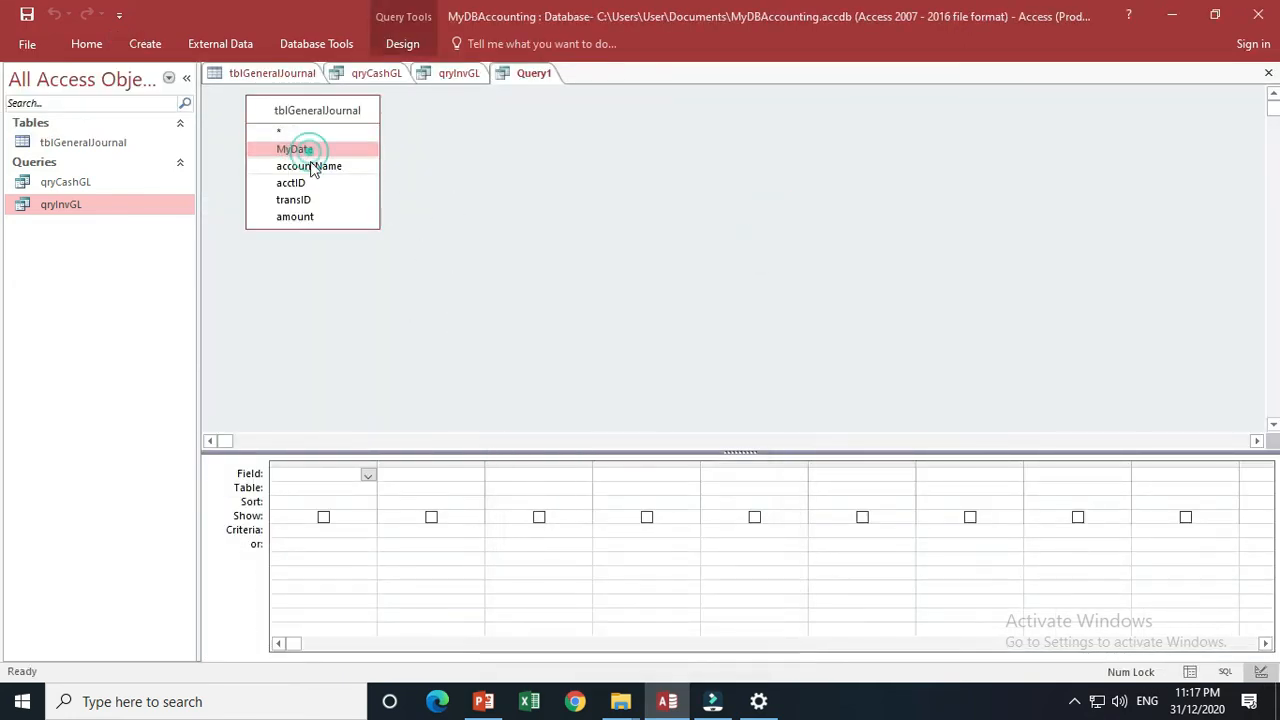
pyautogui.keyDown('shift'); pyautogui.click(316, 218); pyautogui.keyUp('shift')
pyautogui.moveTo(275, 166); pyautogui.dragTo(318, 474)
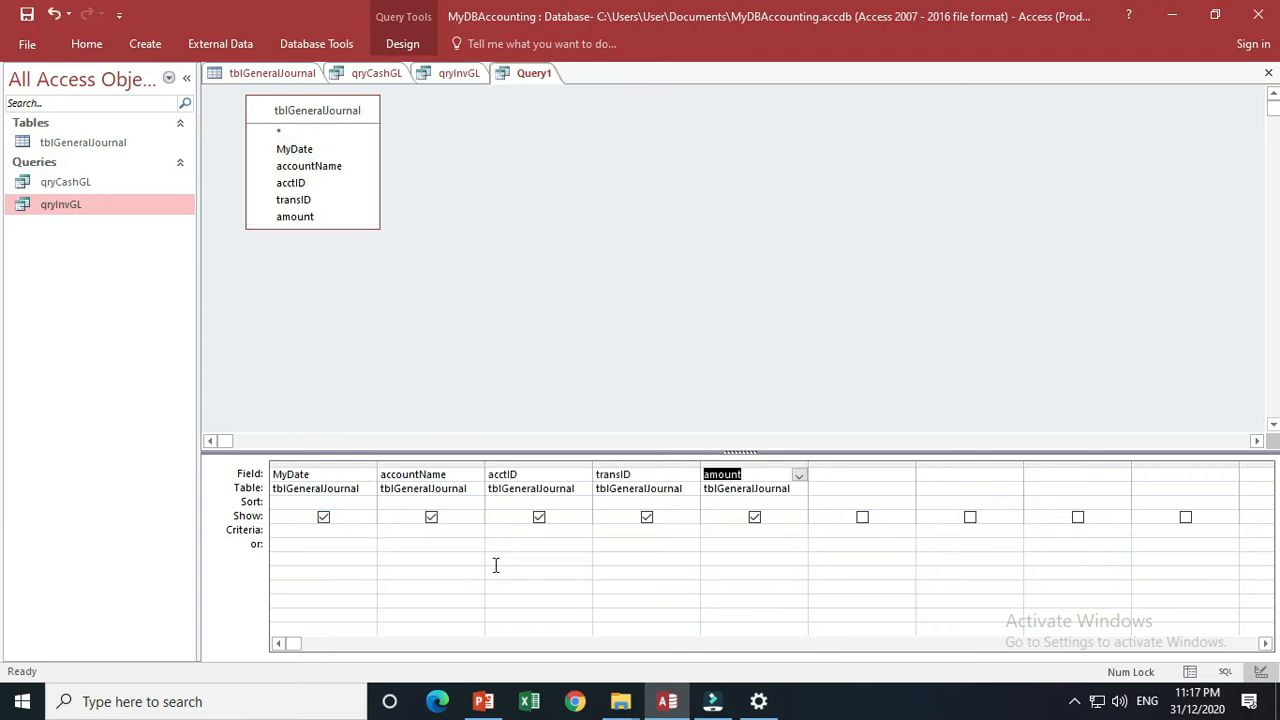
pyautogui.click(518, 537)
pyautogui.write('102')
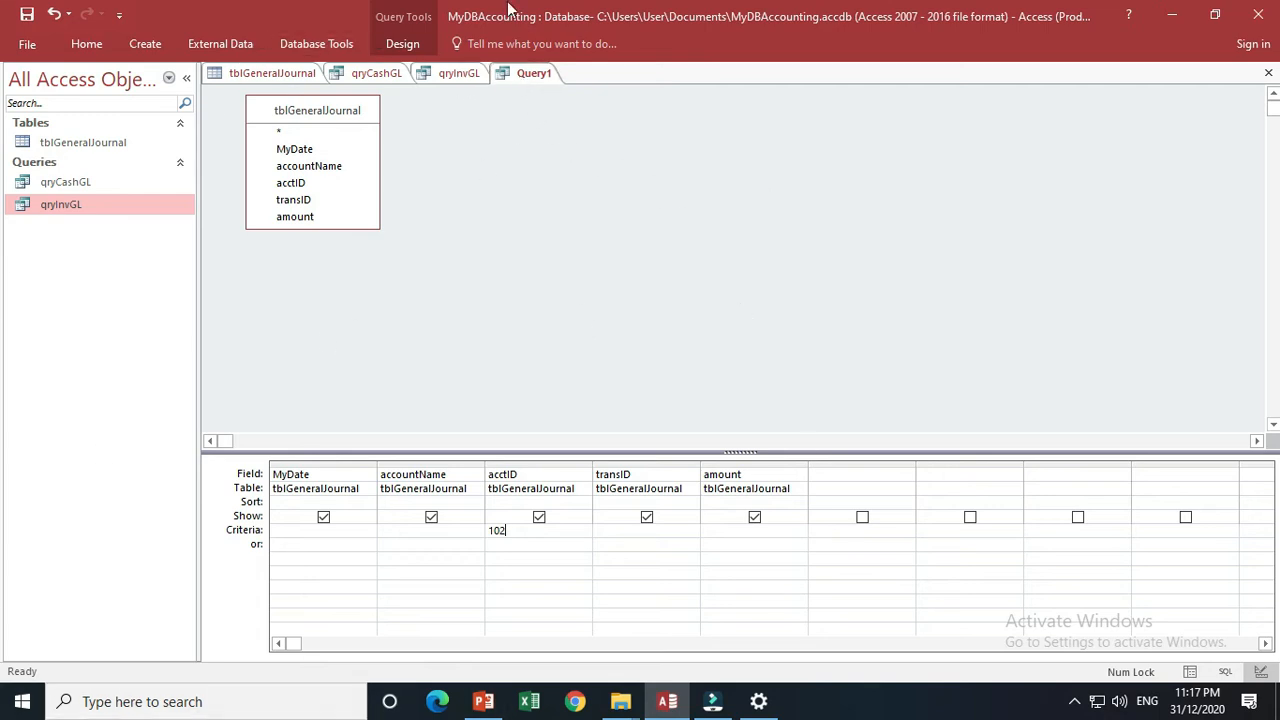
# Step: Close the new query and save it under the name qryARGL
pyautogui.click(1268, 73)
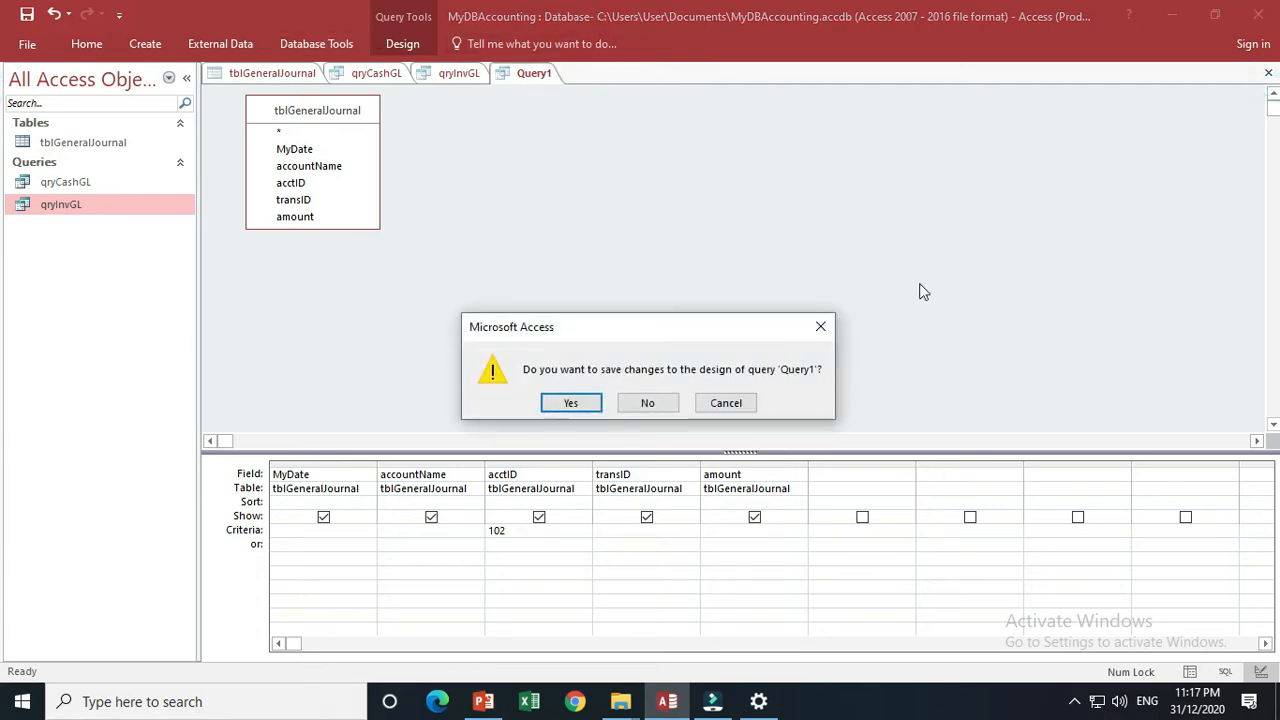
pyautogui.click(570, 403)
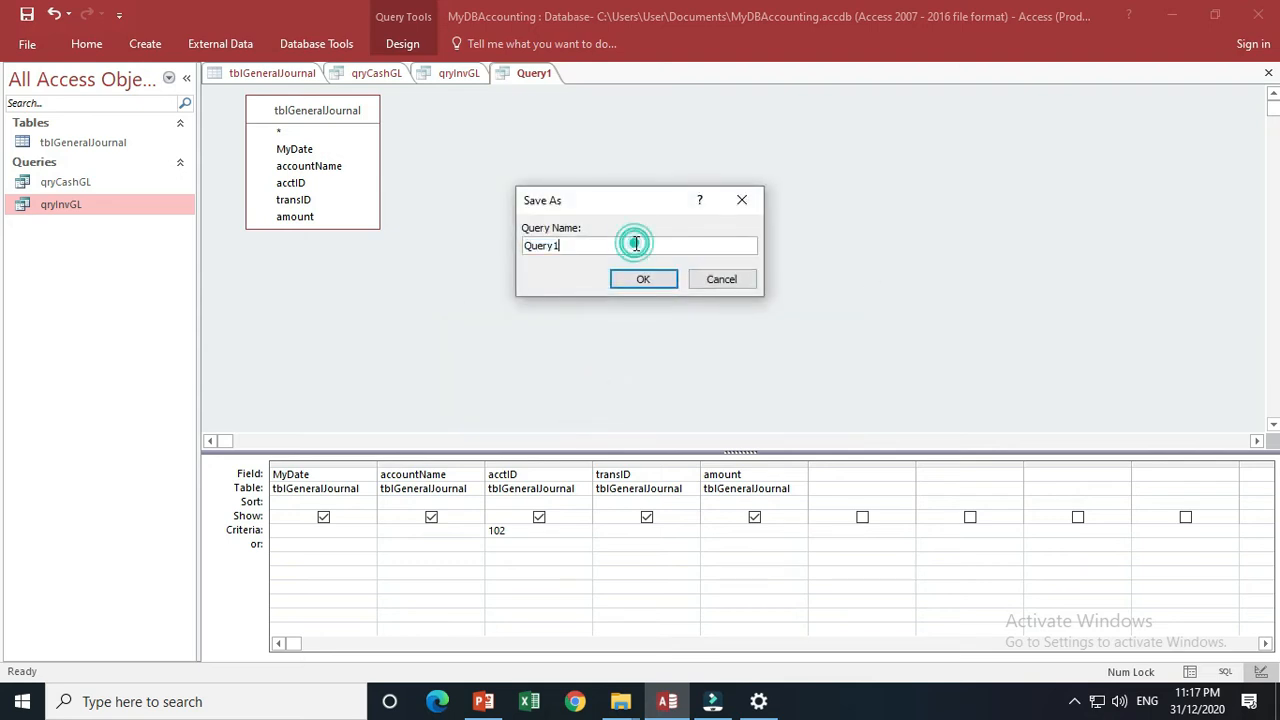
pyautogui.write('qryARGL')
pyautogui.click(639, 279)
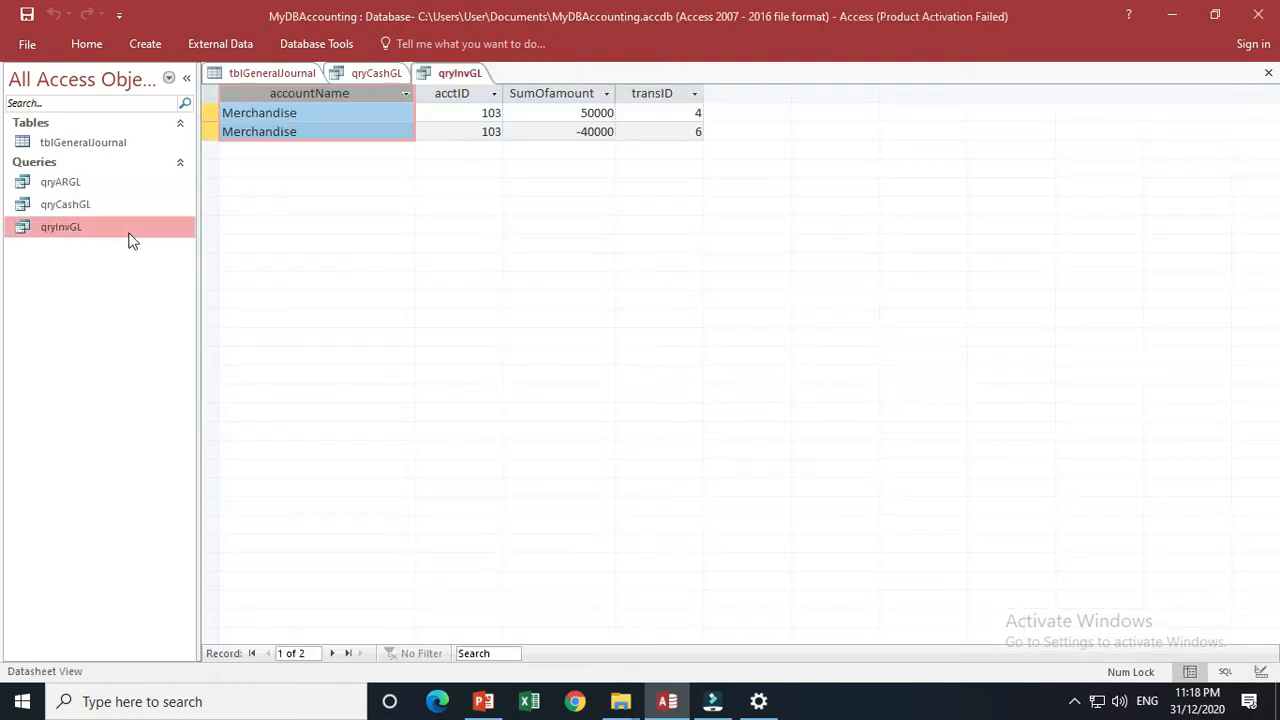
# Step: Open qryARGL to check its records and switch it to design view at the acctID criterion
pyautogui.doubleClick(80, 184)
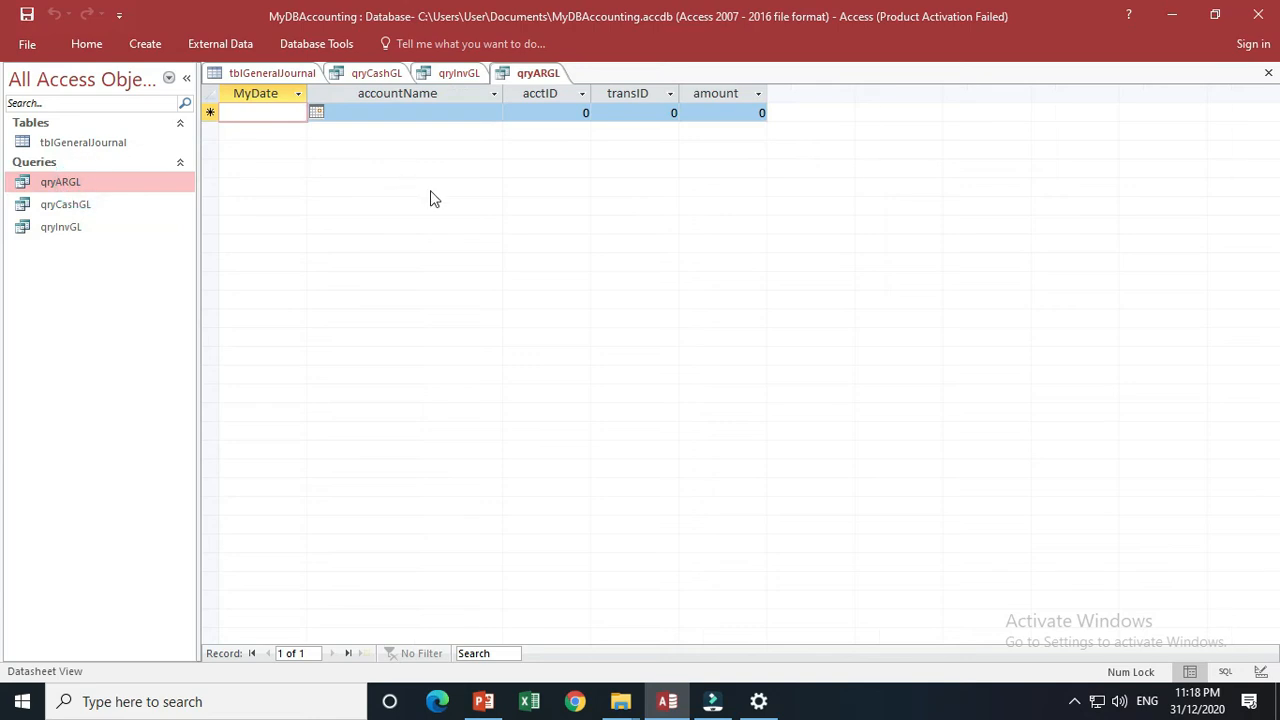
pyautogui.rightClick(528, 75)
pyautogui.click(588, 156)
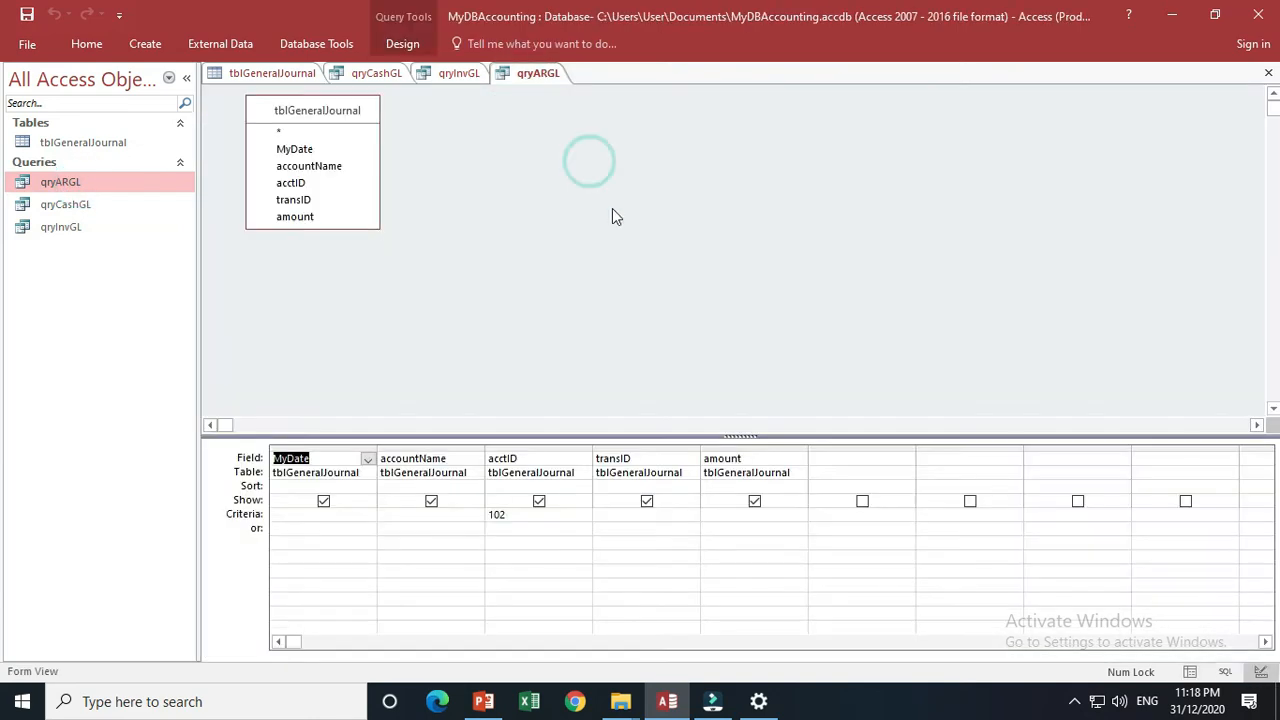
pyautogui.click(518, 517)
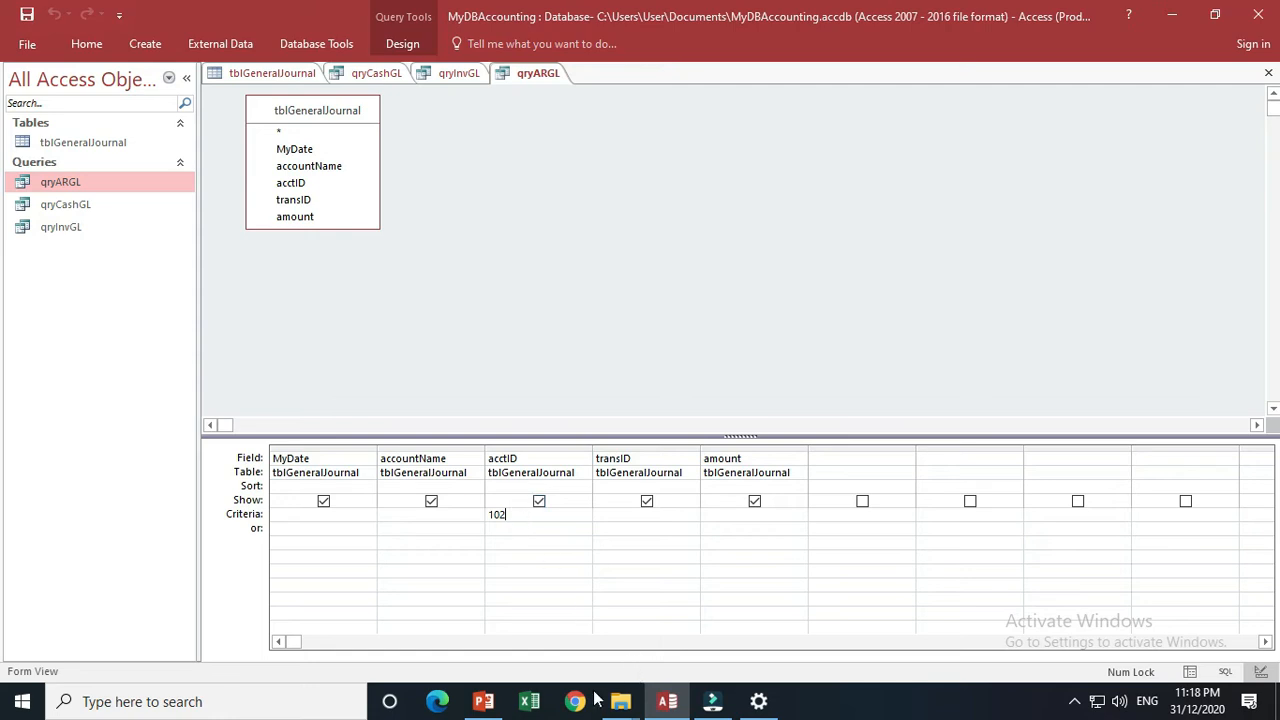
# Step: Switch to PowerPoint and look up the account IDs in the general journal on slide 2, and return to Access
pyautogui.click(484, 702)
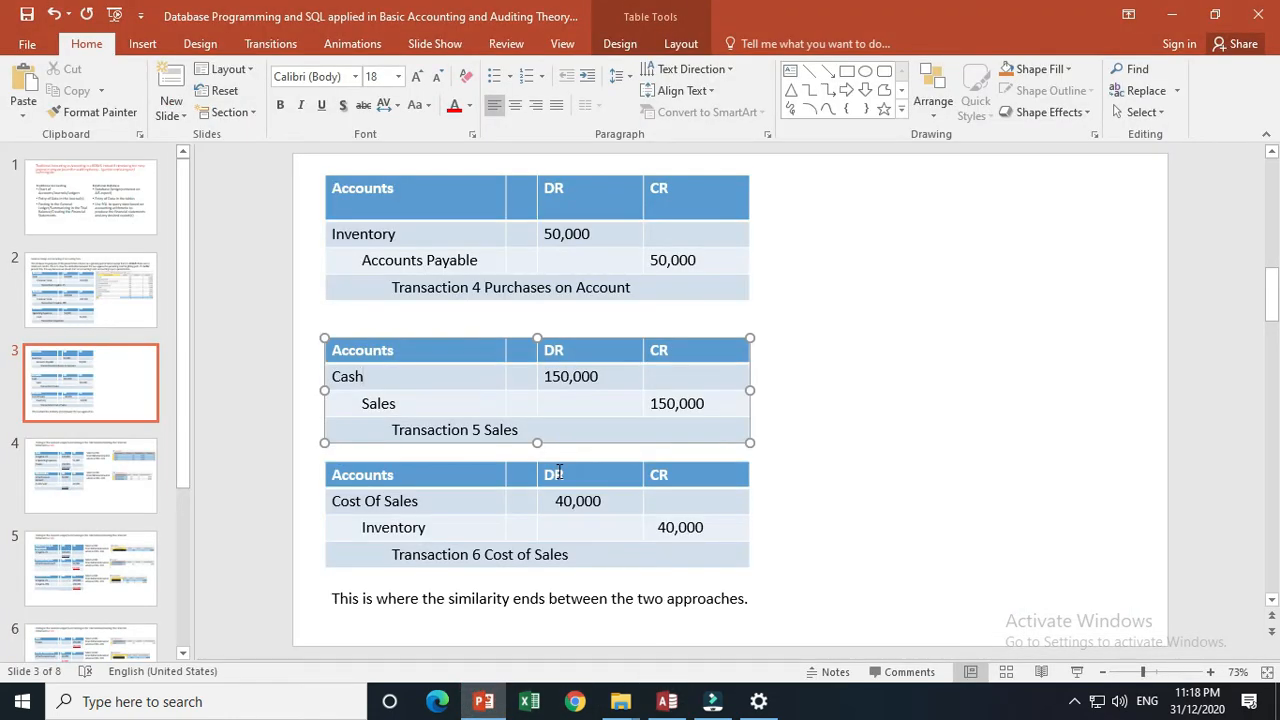
pyautogui.click(103, 298)
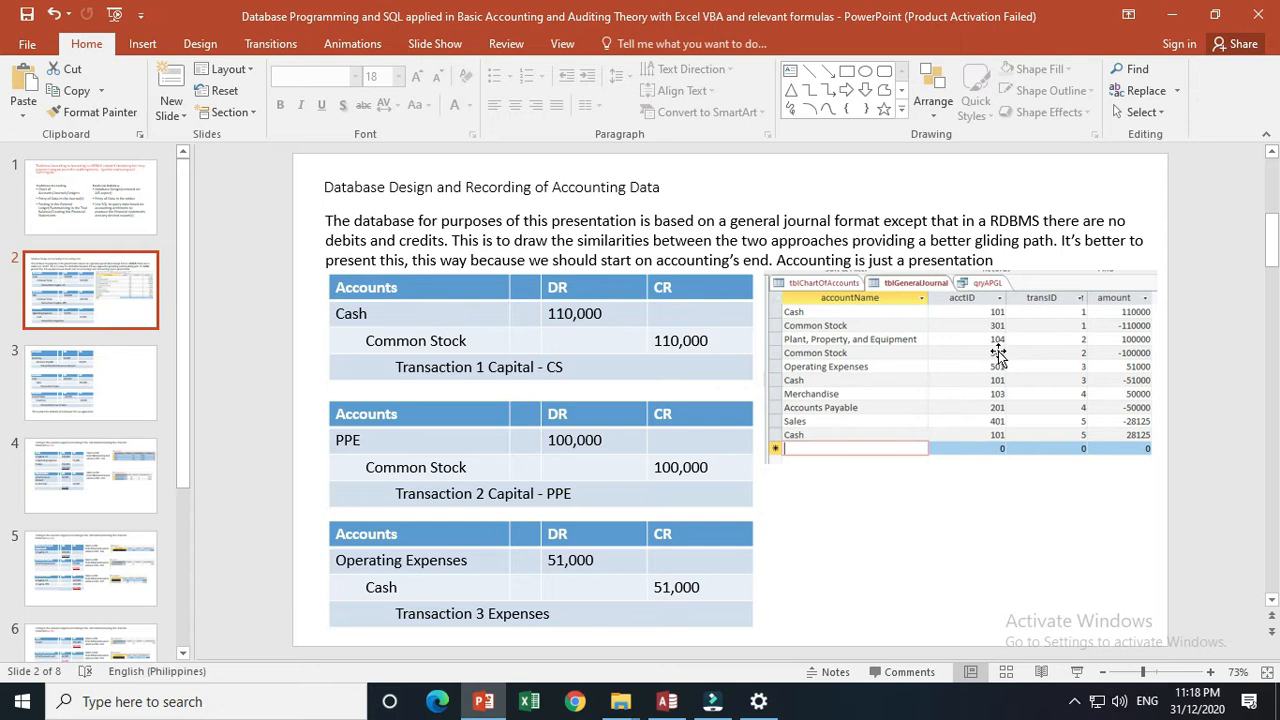
pyautogui.click(668, 704)
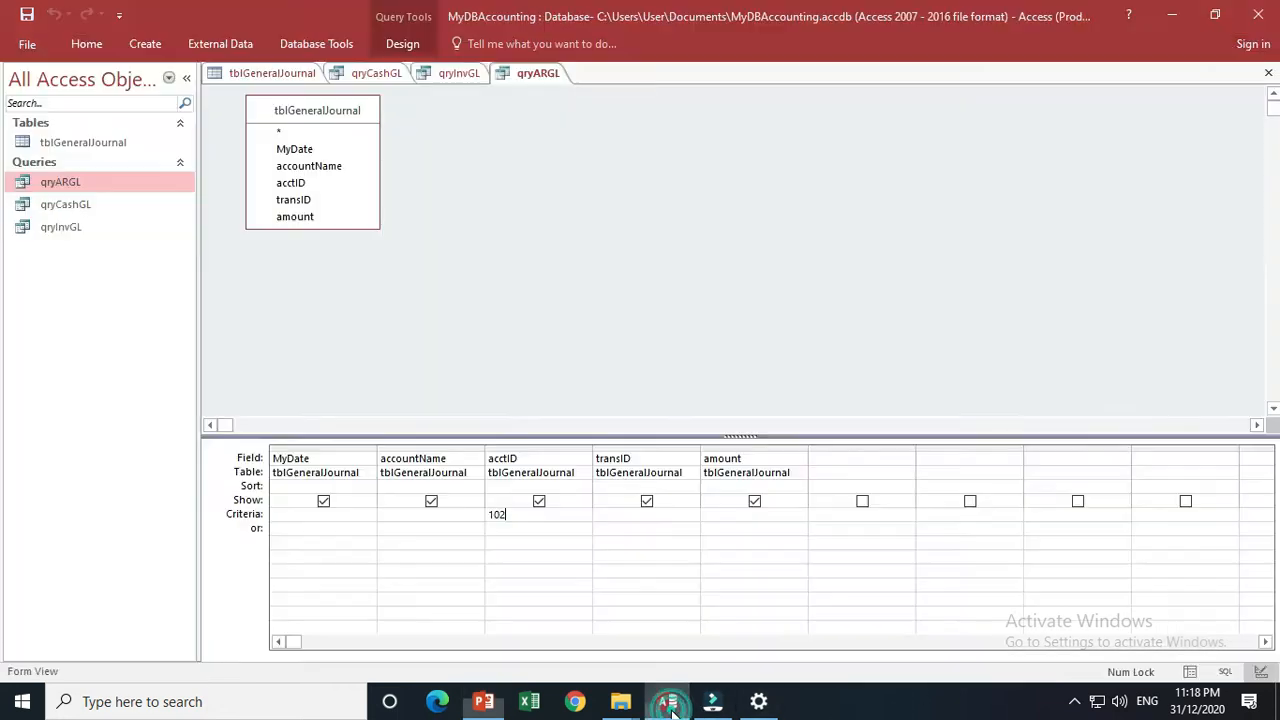
# Step: Set the acctID criterion of qryARGL to 104, close the query and save the design changes
pyautogui.click(499, 515)
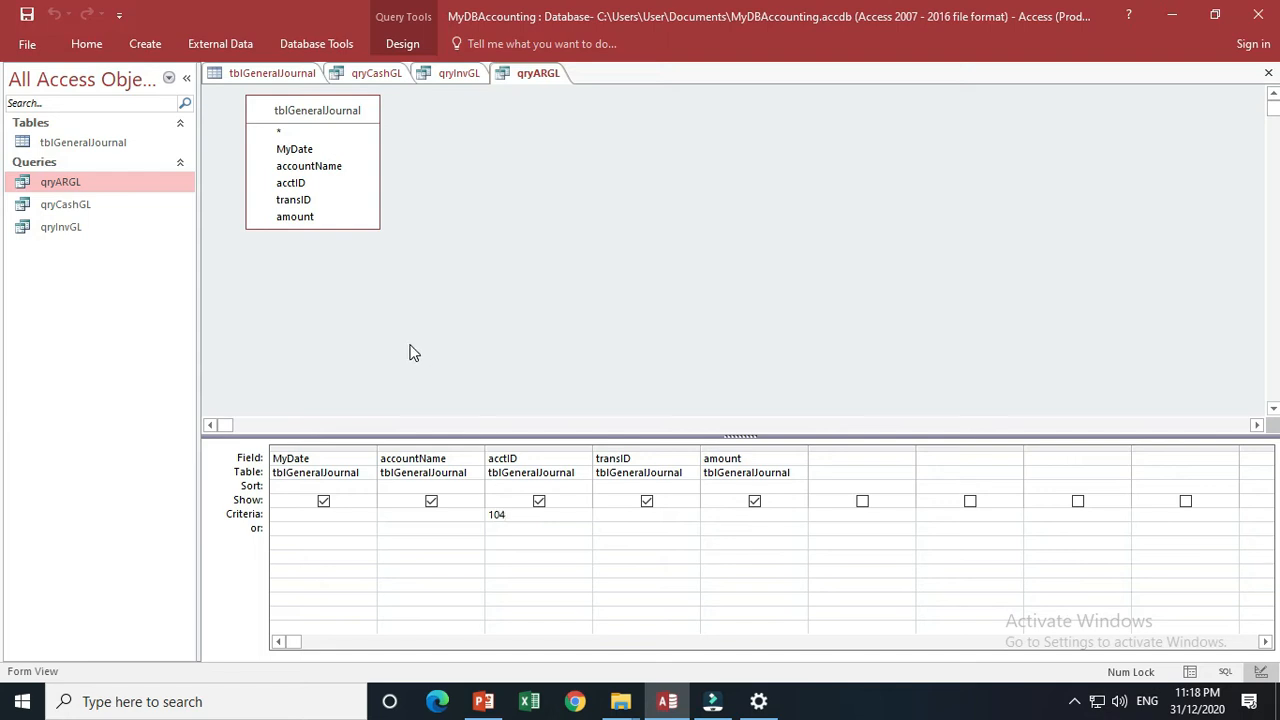
pyautogui.rightClick(523, 75)
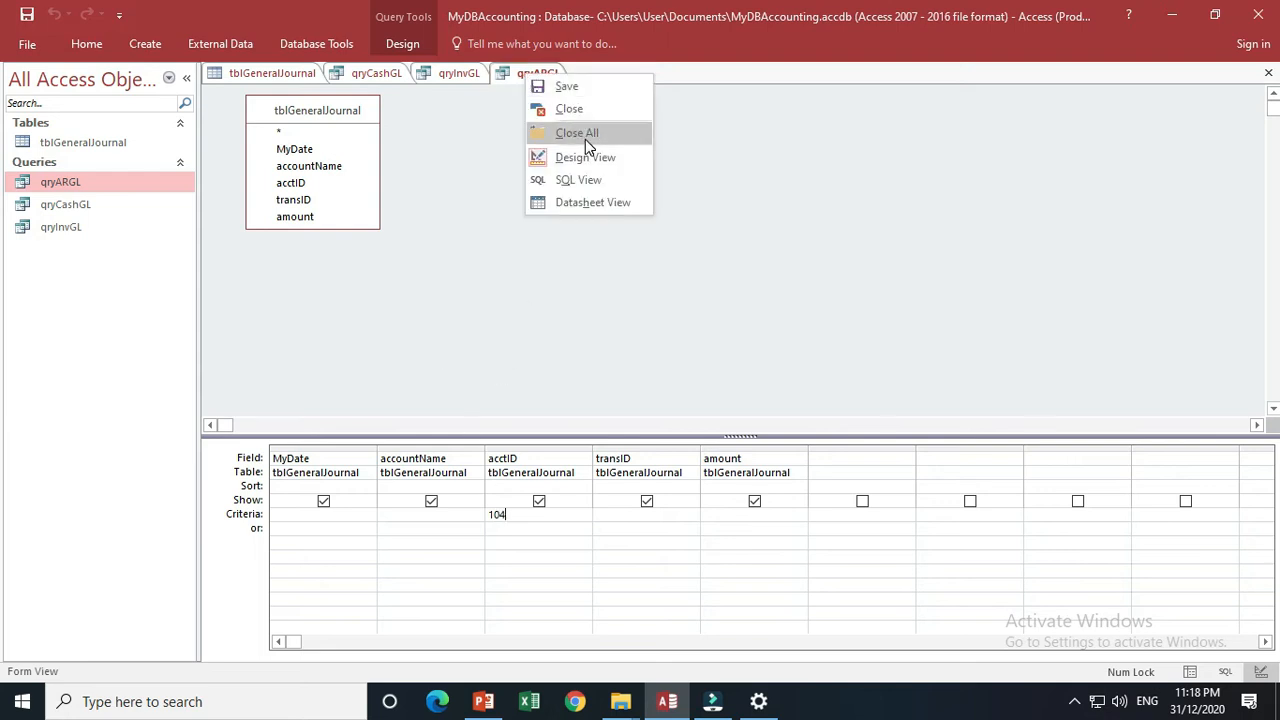
pyautogui.click(705, 256)
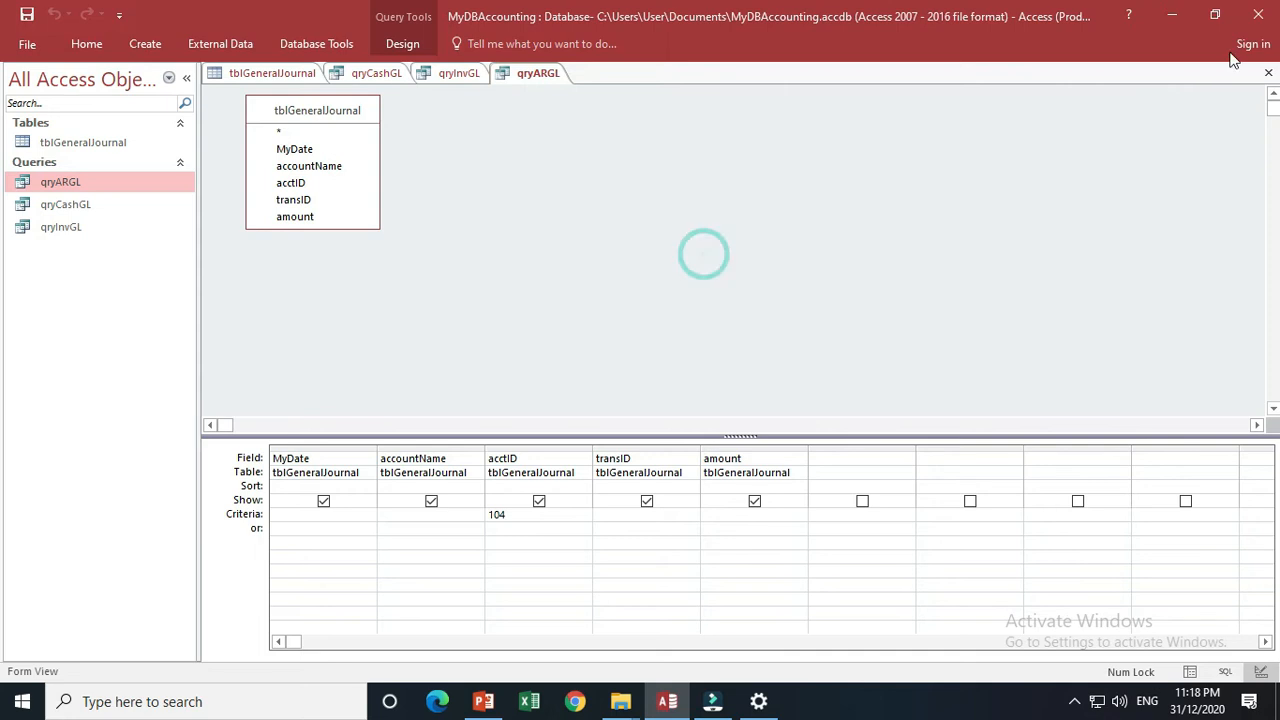
pyautogui.click(1268, 73)
pyautogui.click(571, 405)
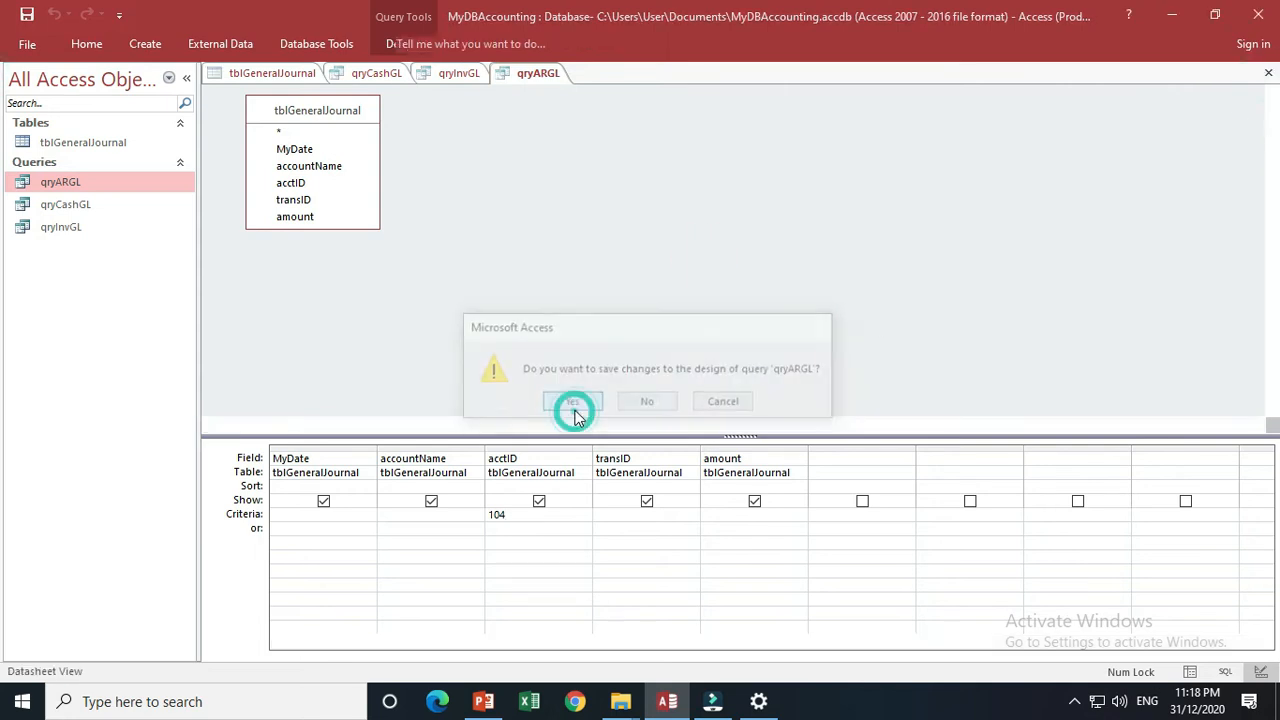
# Step: Reopen qryARGL in design view to check its acctID criterion, and close it again
pyautogui.rightClick(61, 183)
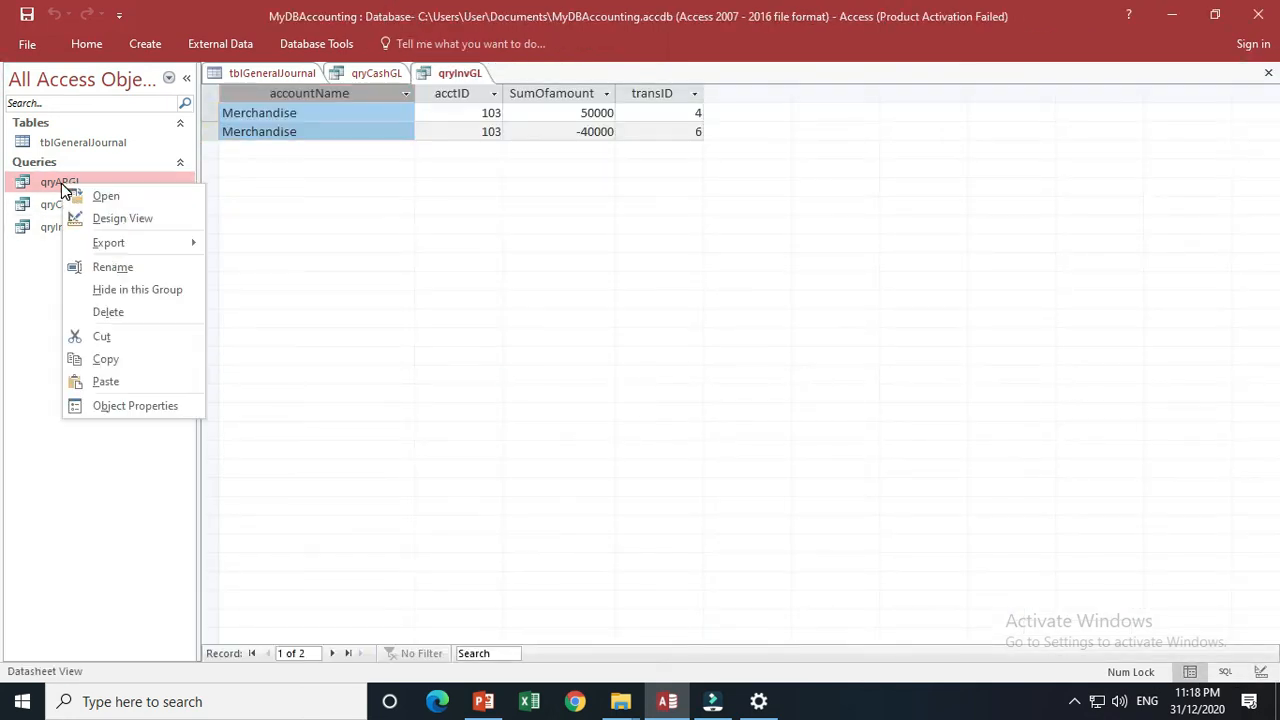
pyautogui.click(130, 218)
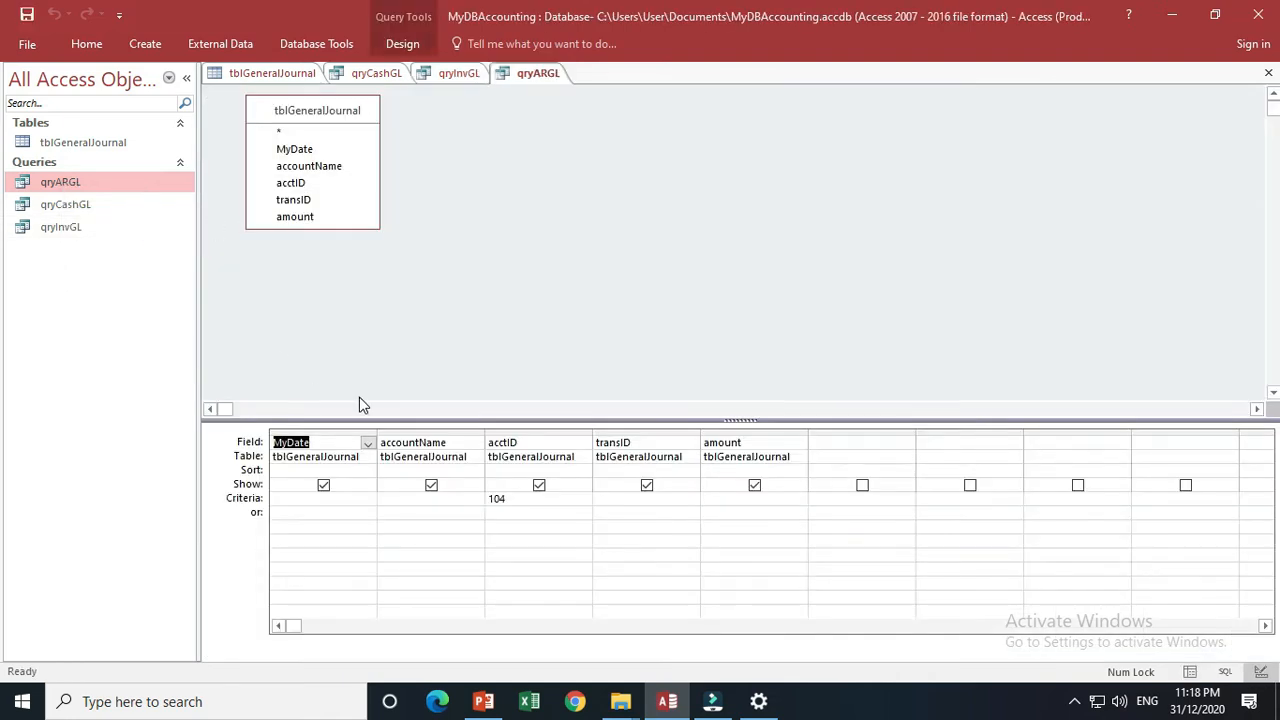
pyautogui.click(1270, 74)
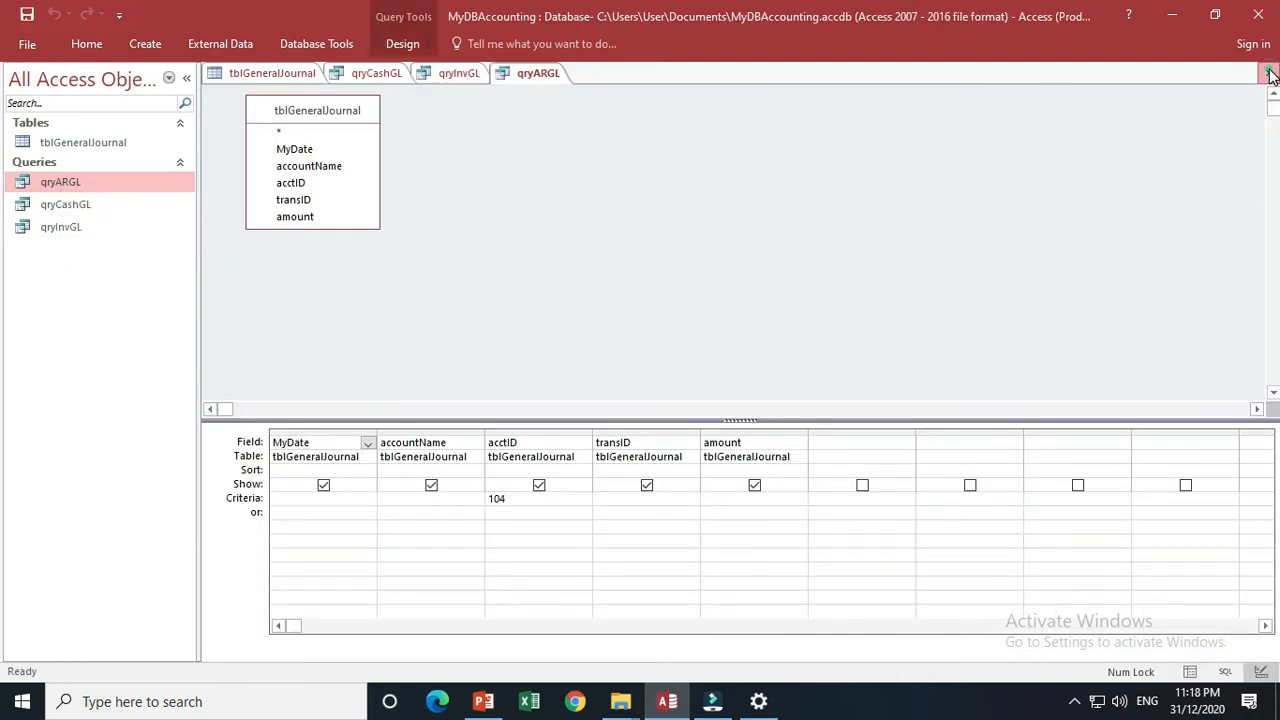
# Step: Rename the query qryARGL as qryPPEGL
pyautogui.rightClick(148, 186)
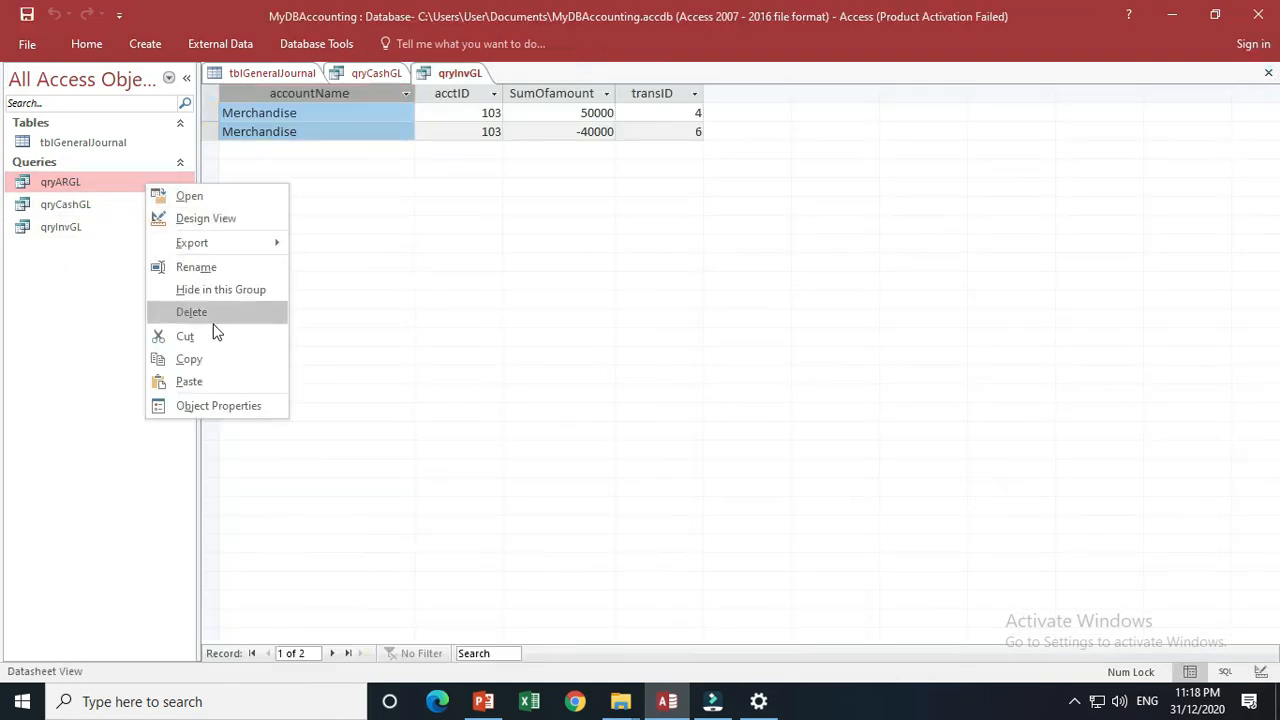
pyautogui.click(205, 267)
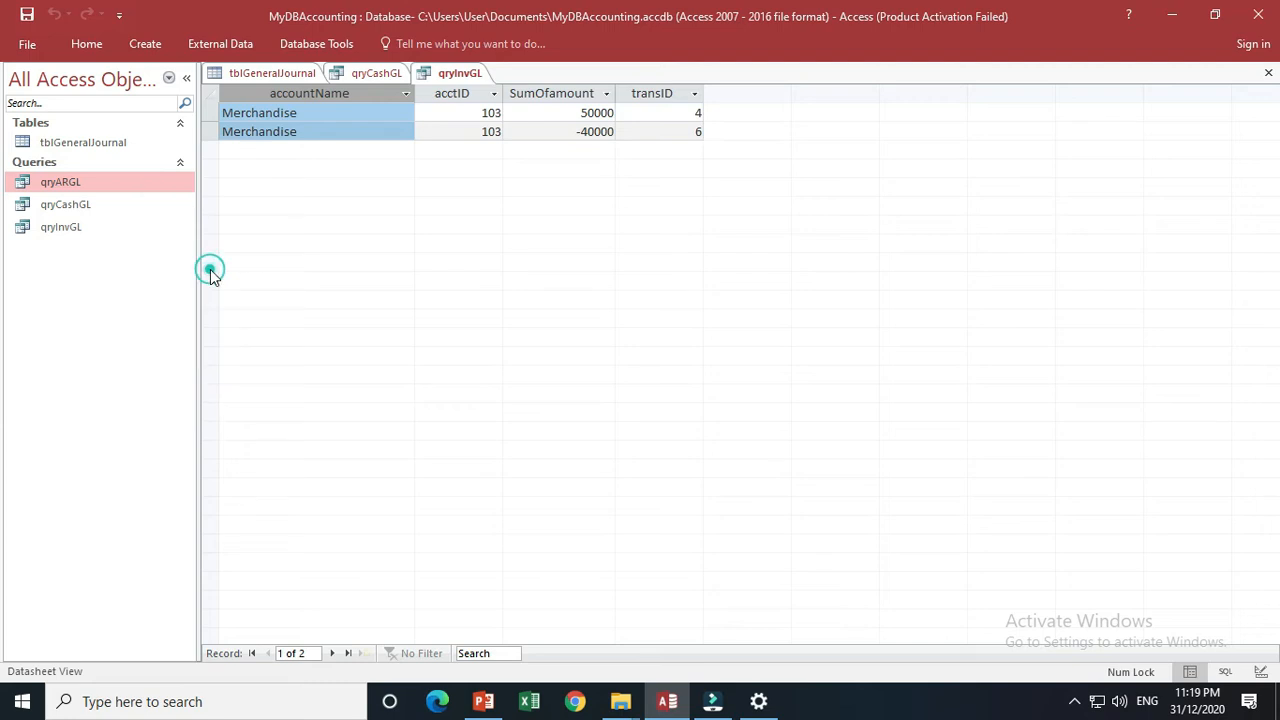
pyautogui.click(59, 182)
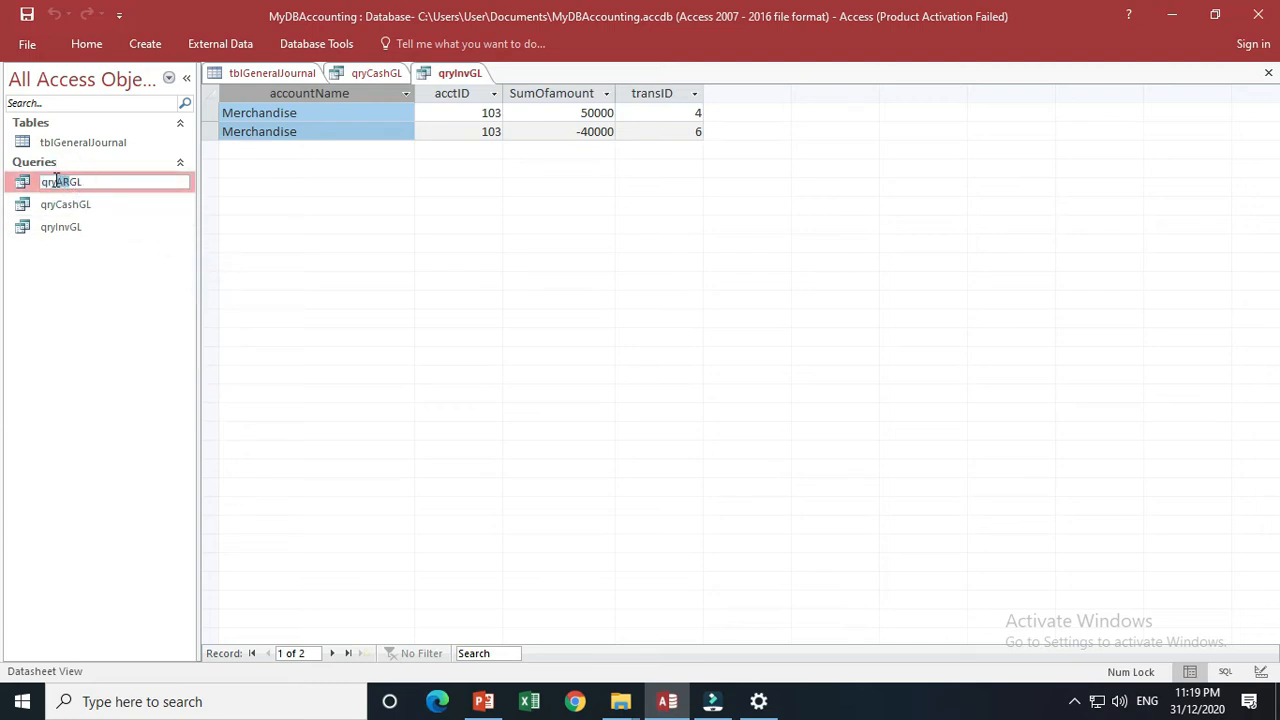
pyautogui.write('PPE')
pyautogui.click(54, 278)
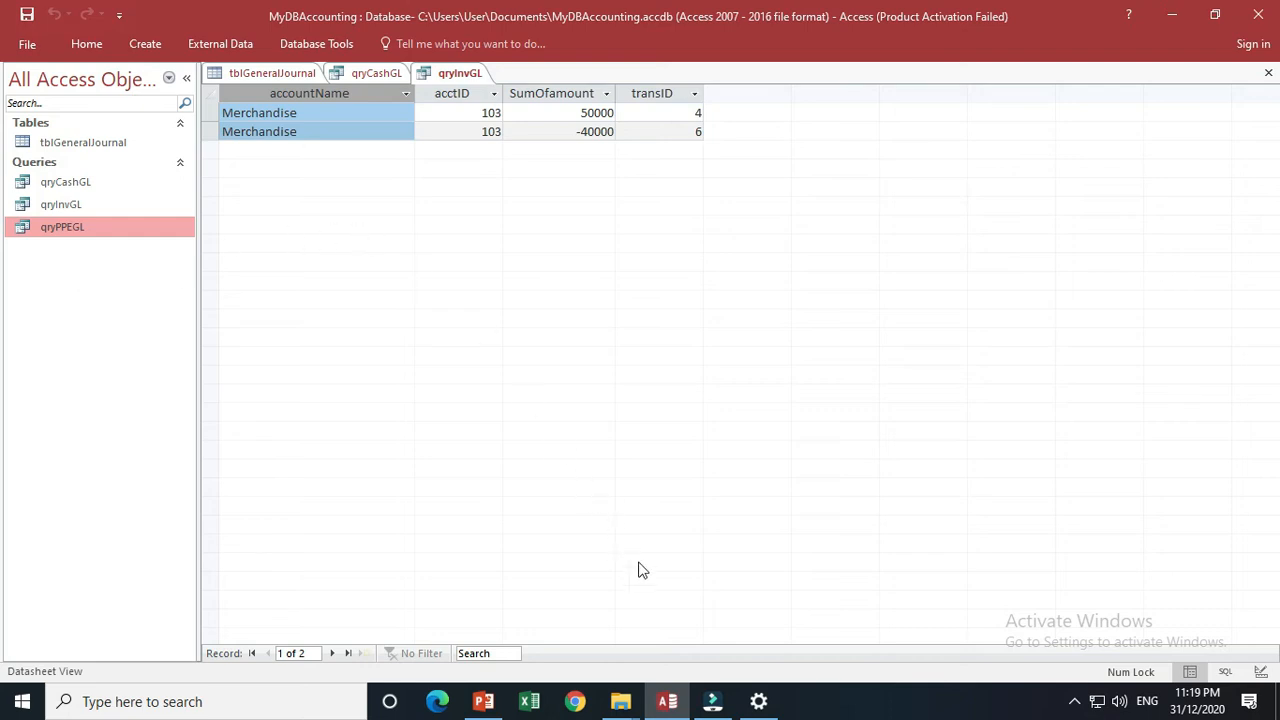
# Step: Close the qryInvGL query and save the changes to its design
pyautogui.moveTo(713, 708)
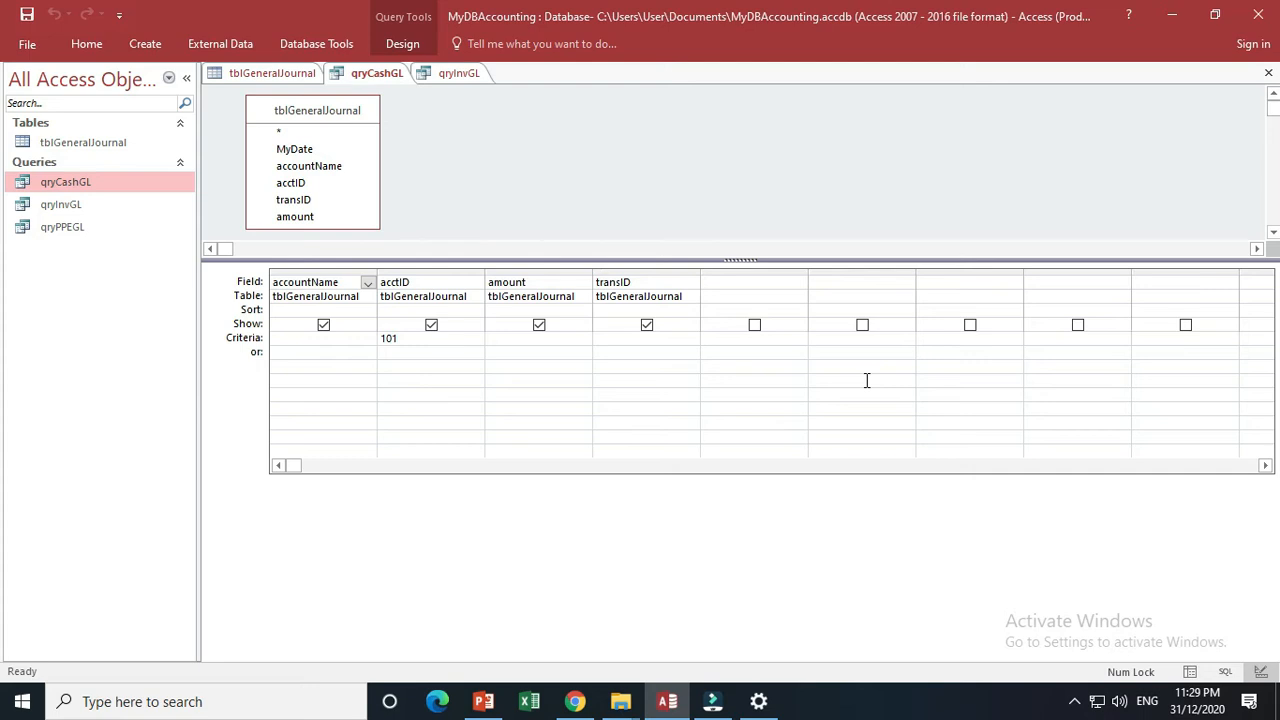
pyautogui.click(478, 75)
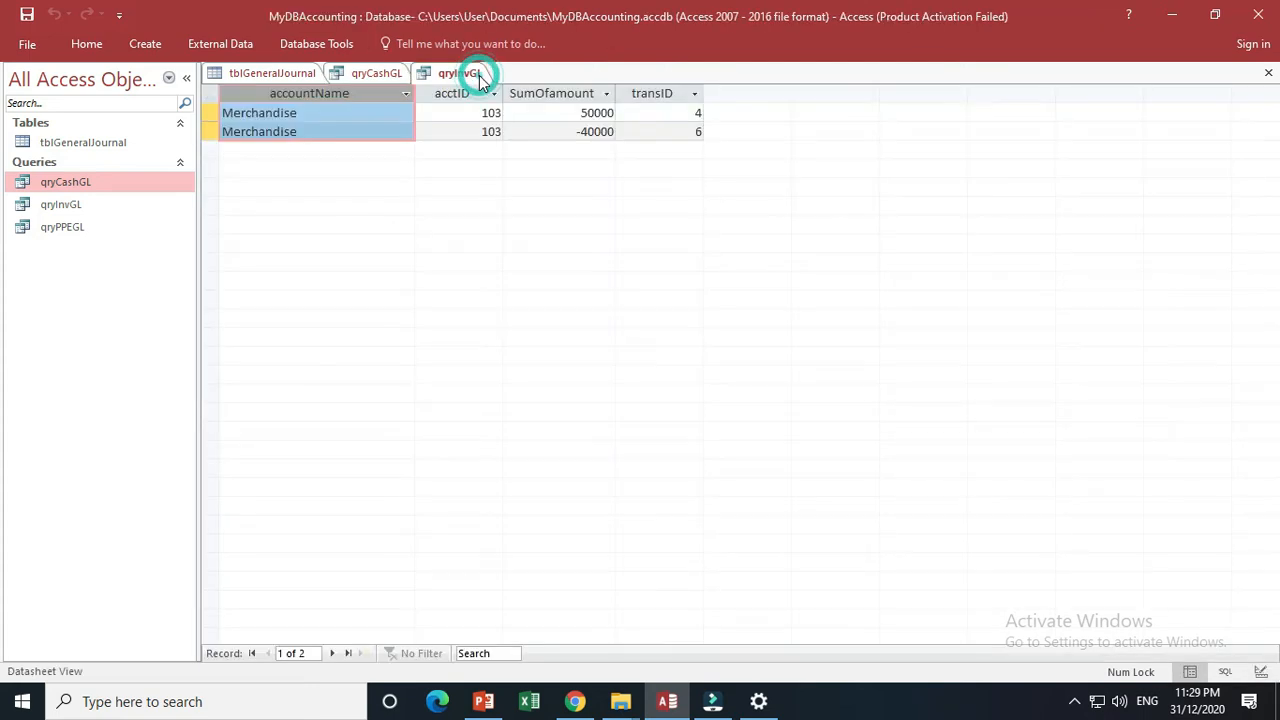
pyautogui.click(1268, 73)
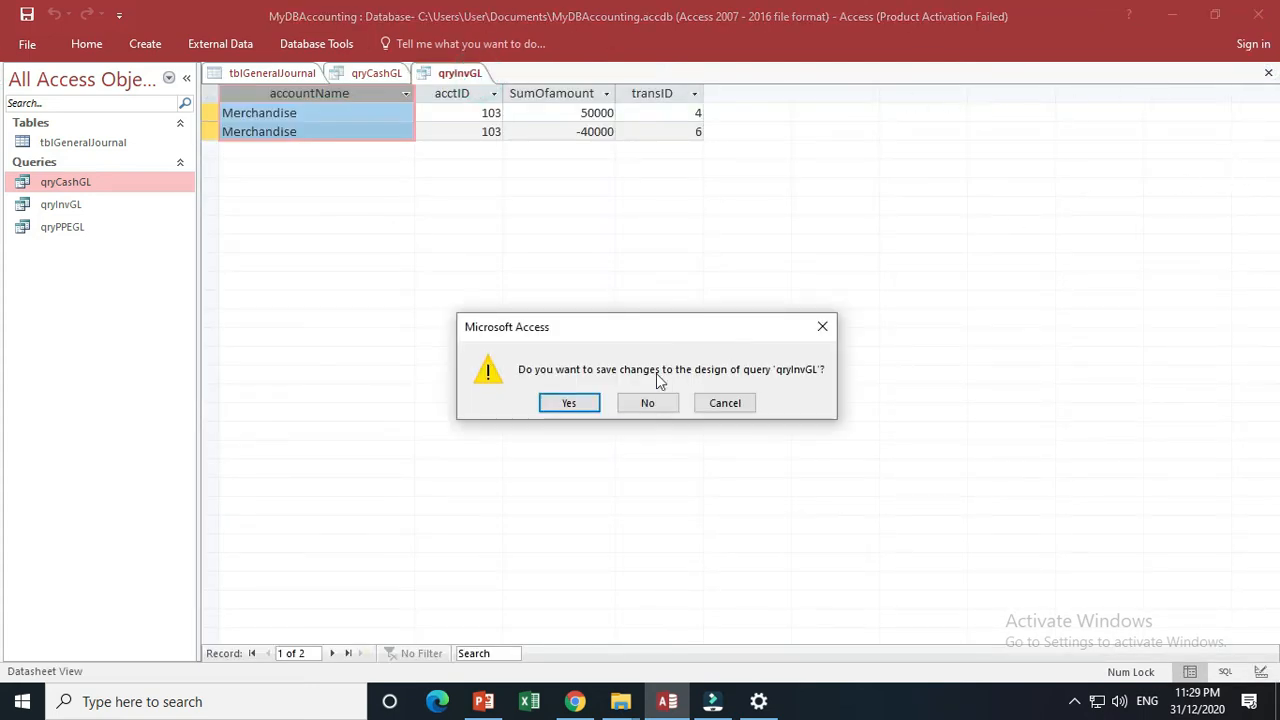
pyautogui.click(569, 403)
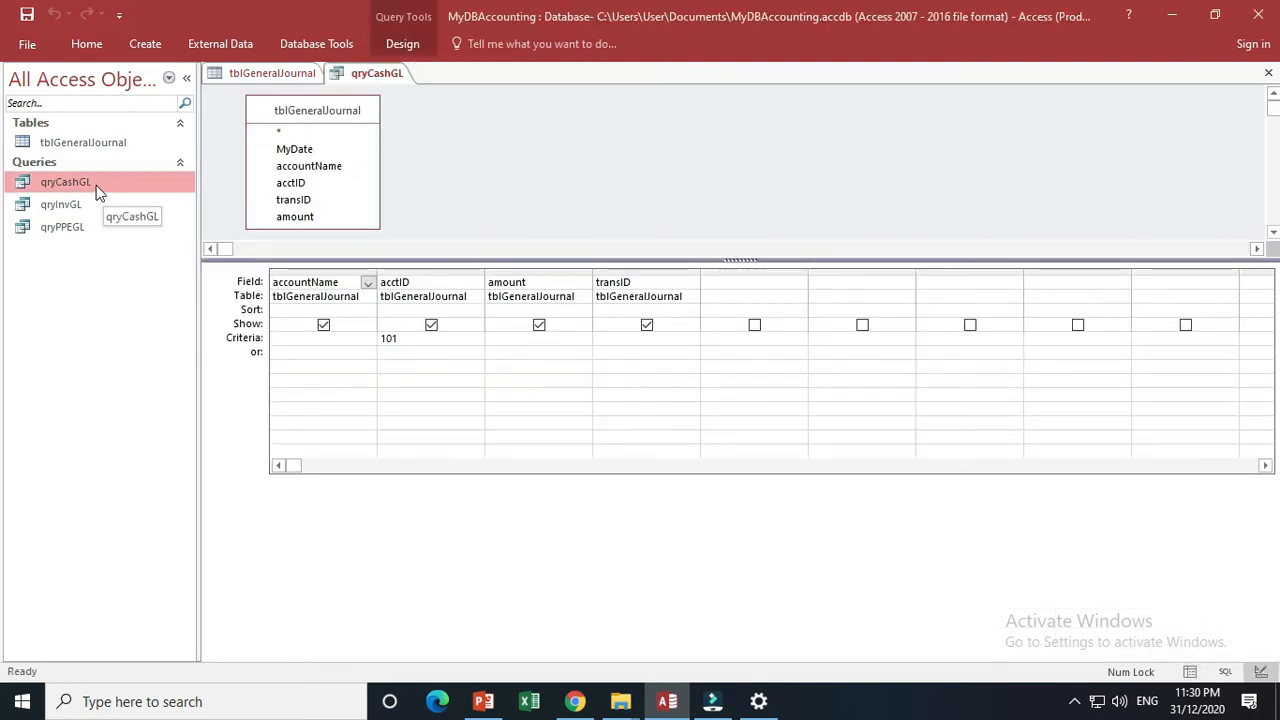
# Step: Examine the SQL statement behind qryCashGL, and close the query without saving its design
pyautogui.rightClick(376, 69)
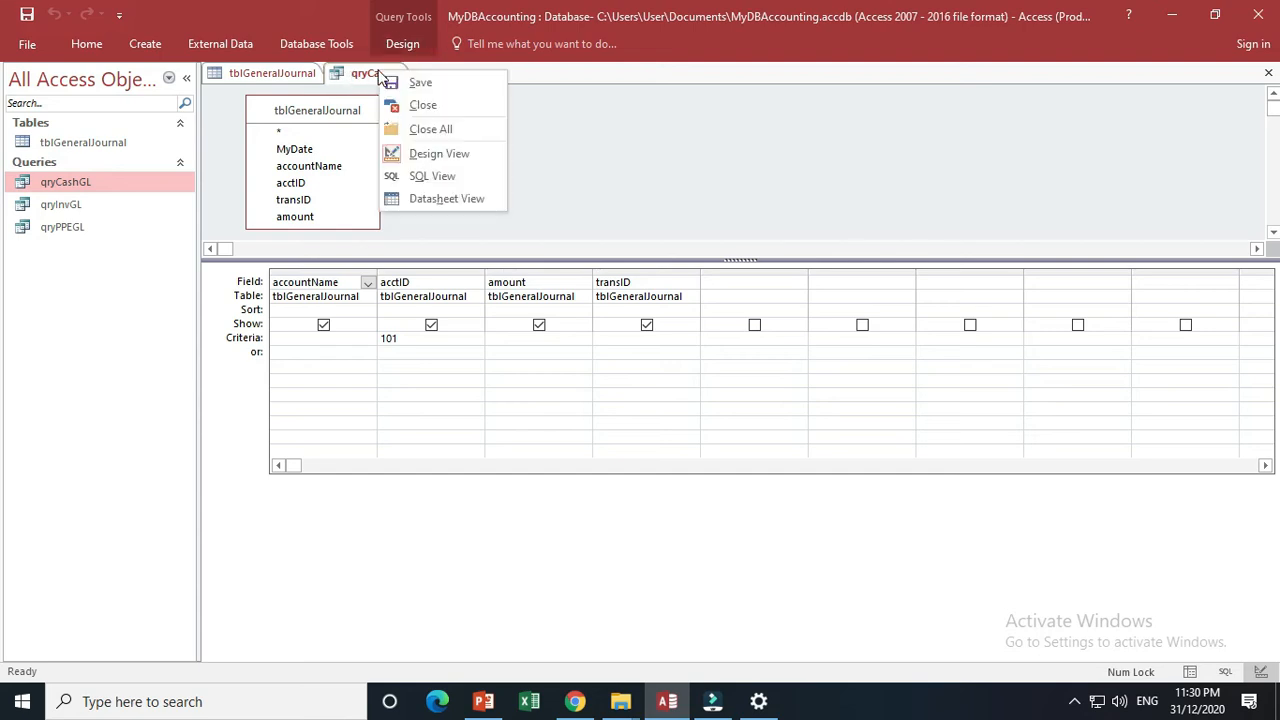
pyautogui.click(441, 154)
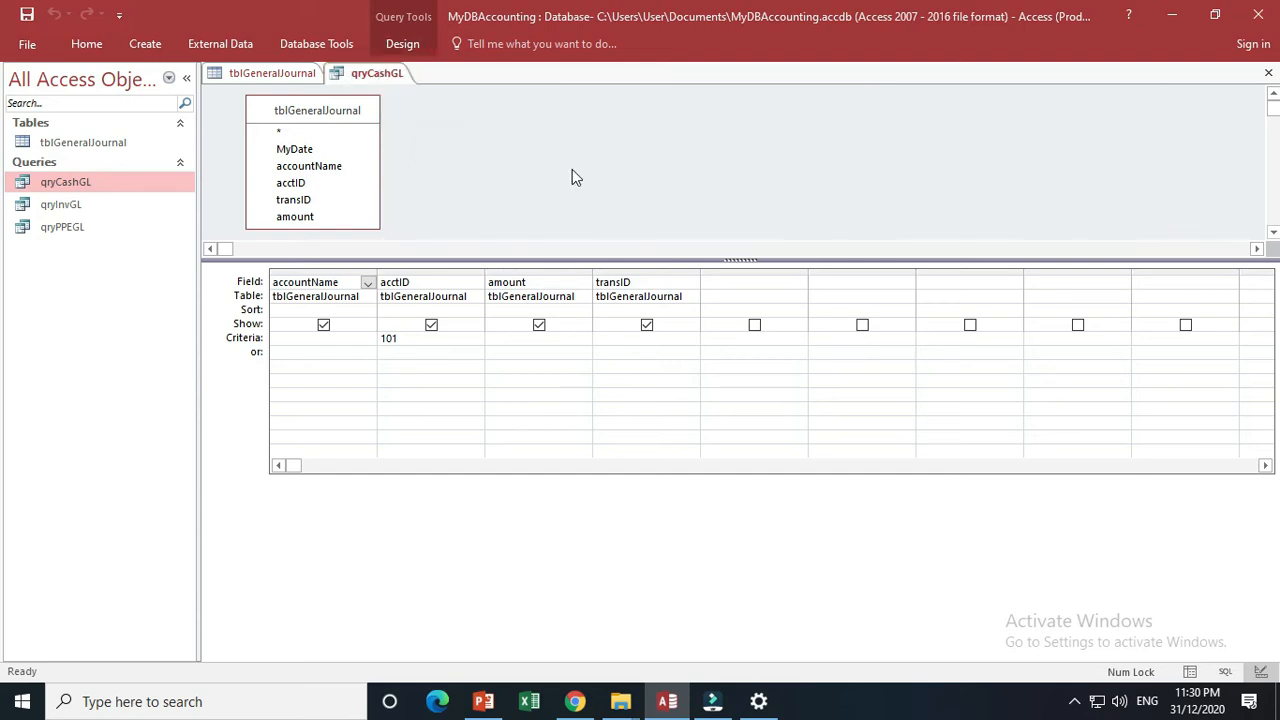
pyautogui.rightClick(387, 78)
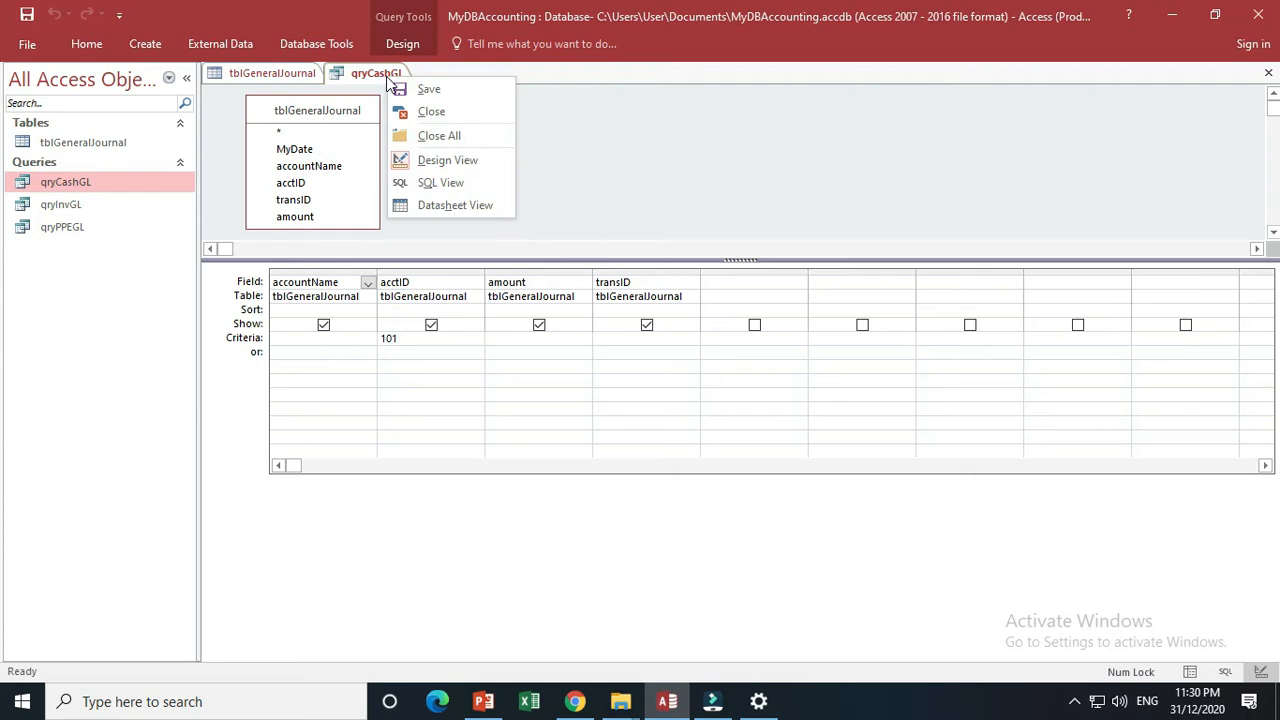
pyautogui.click(449, 182)
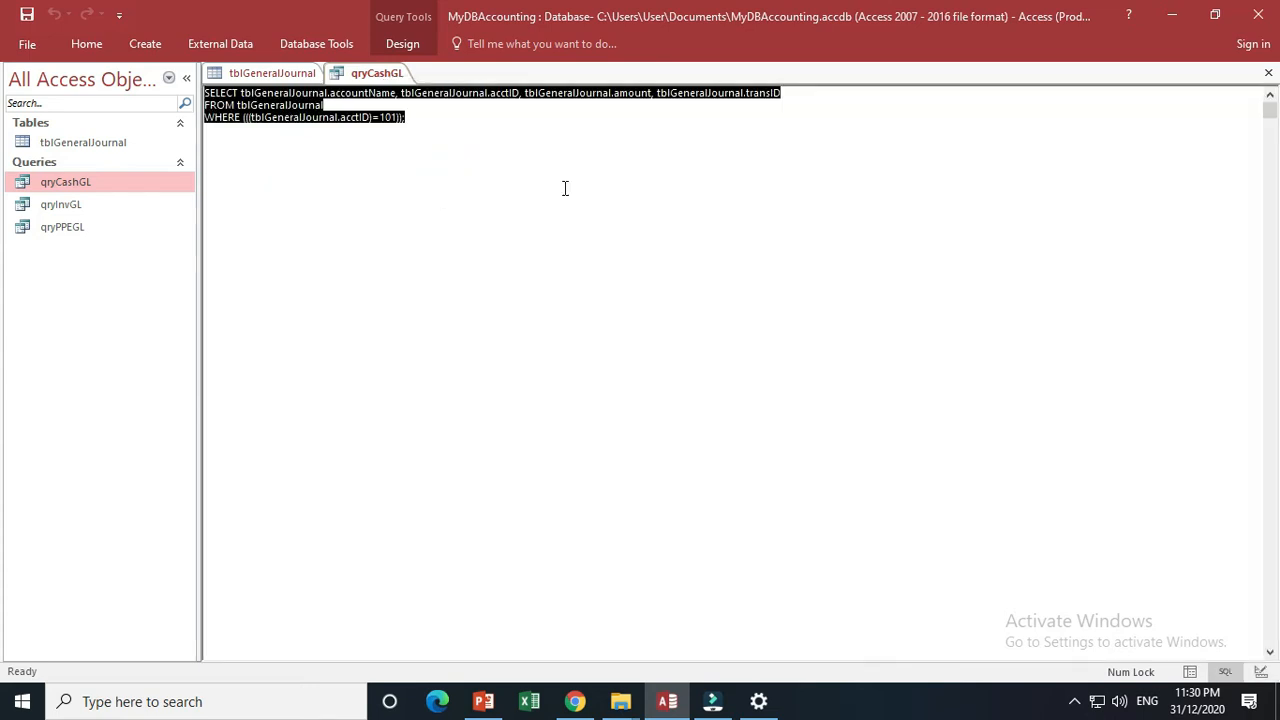
pyautogui.click(431, 120)
pyautogui.moveTo(431, 120); pyautogui.dragTo(192, 91)
pyautogui.moveTo(443, 120); pyautogui.dragTo(205, 92)
pyautogui.click(352, 76)
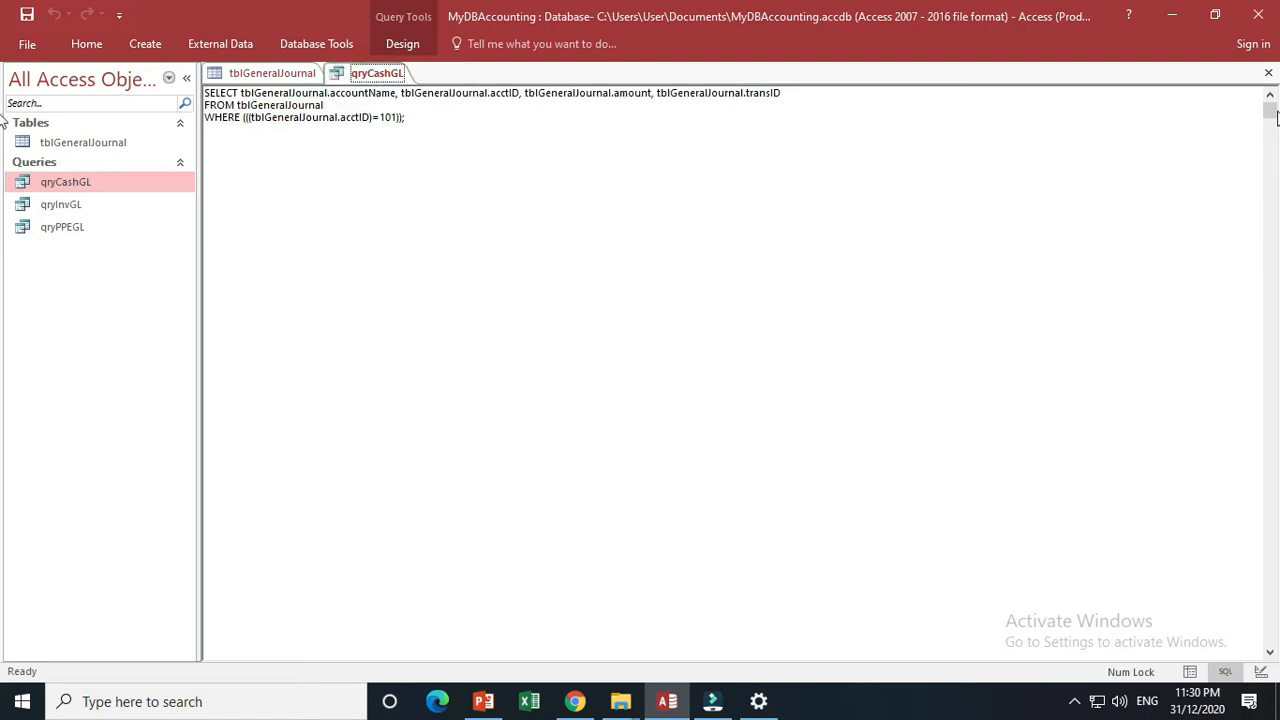
pyautogui.click(1268, 73)
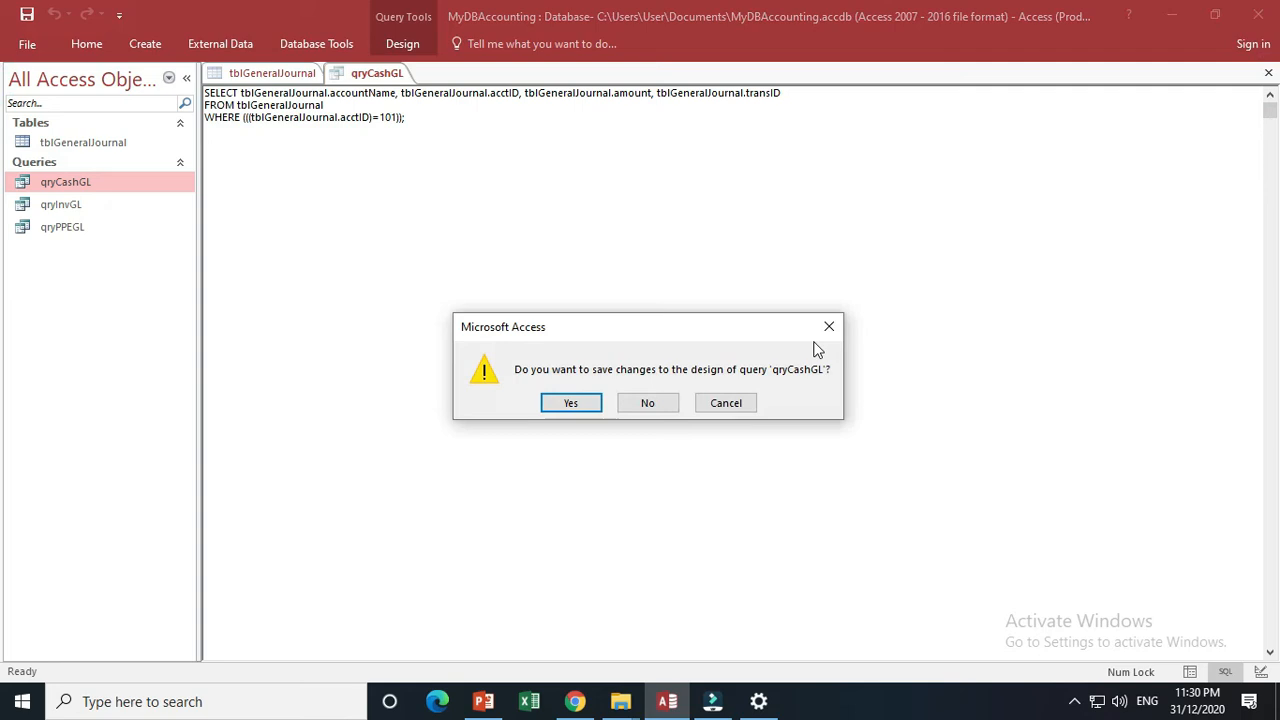
pyautogui.click(647, 404)
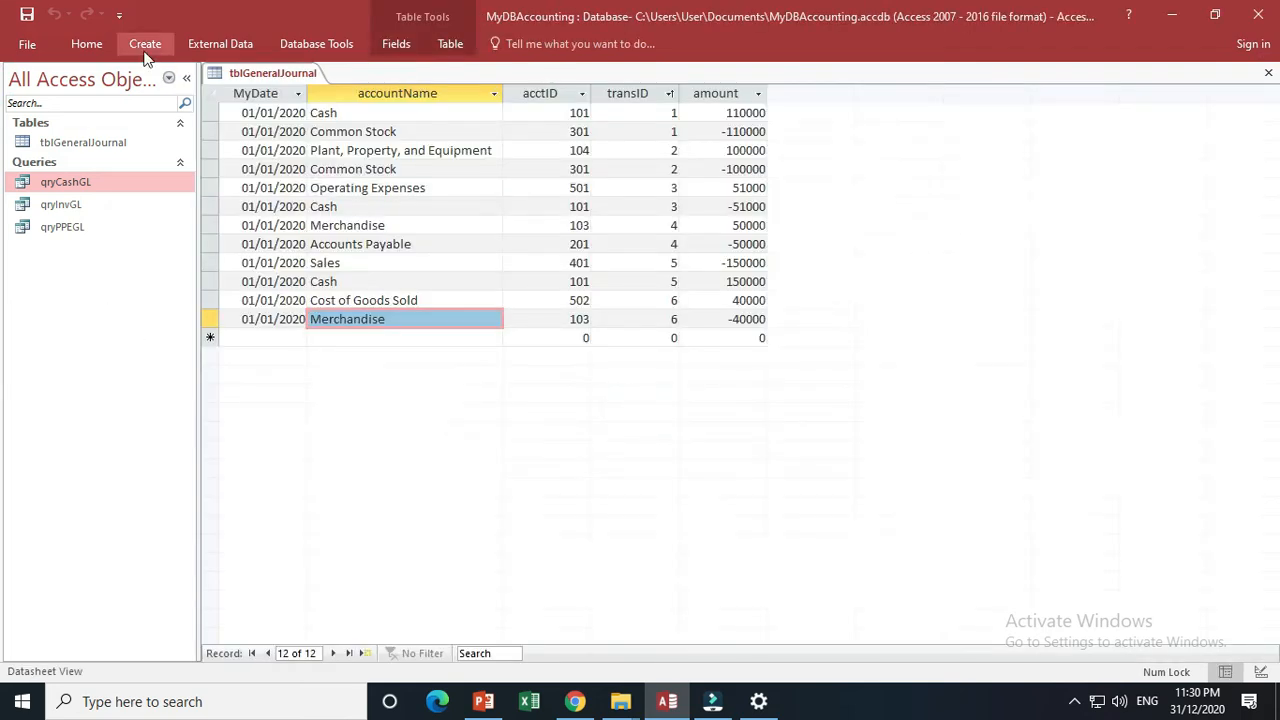
# Step: Create a new query design based on tblGeneralJournal and switch it to SQL view
pyautogui.click(145, 50)
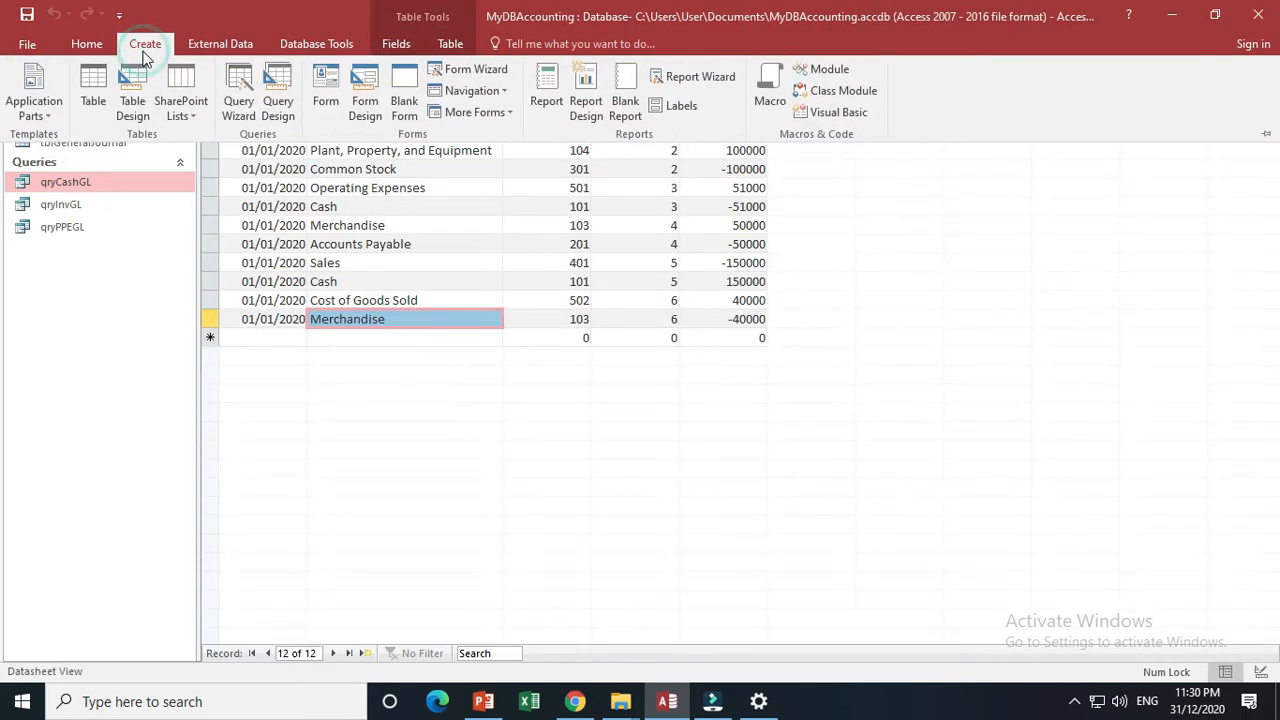
pyautogui.click(278, 108)
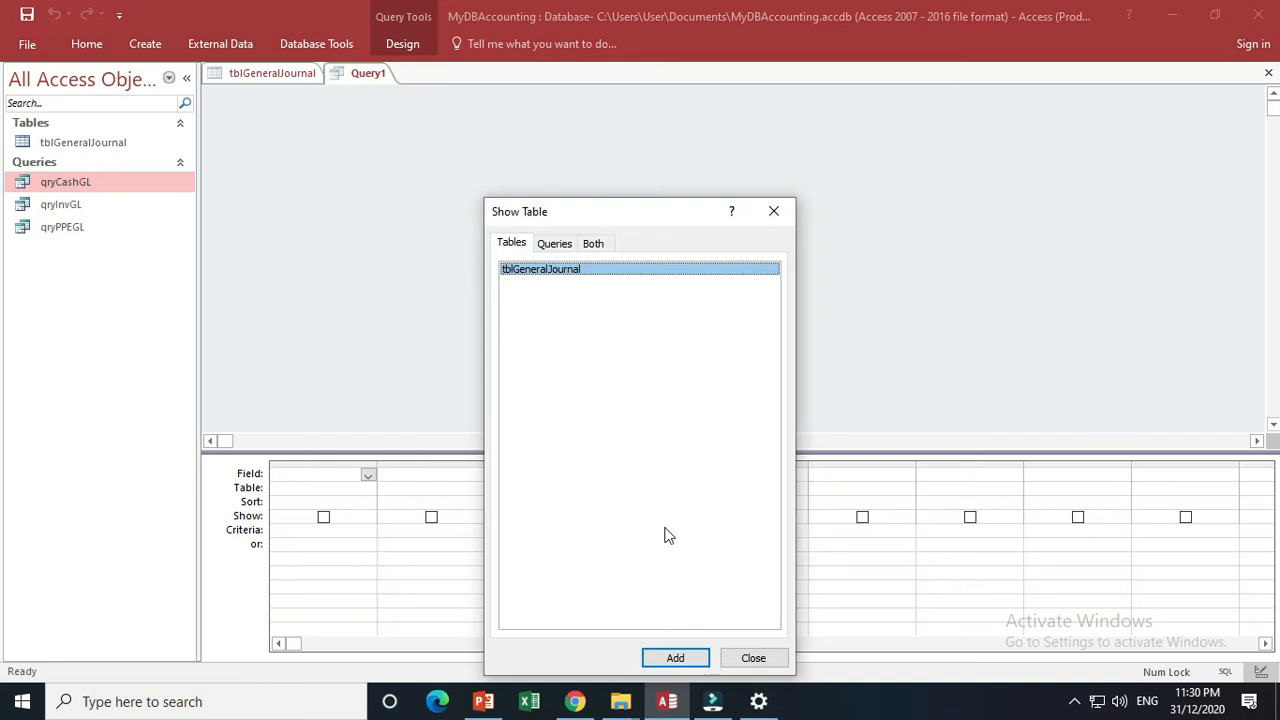
pyautogui.click(677, 658)
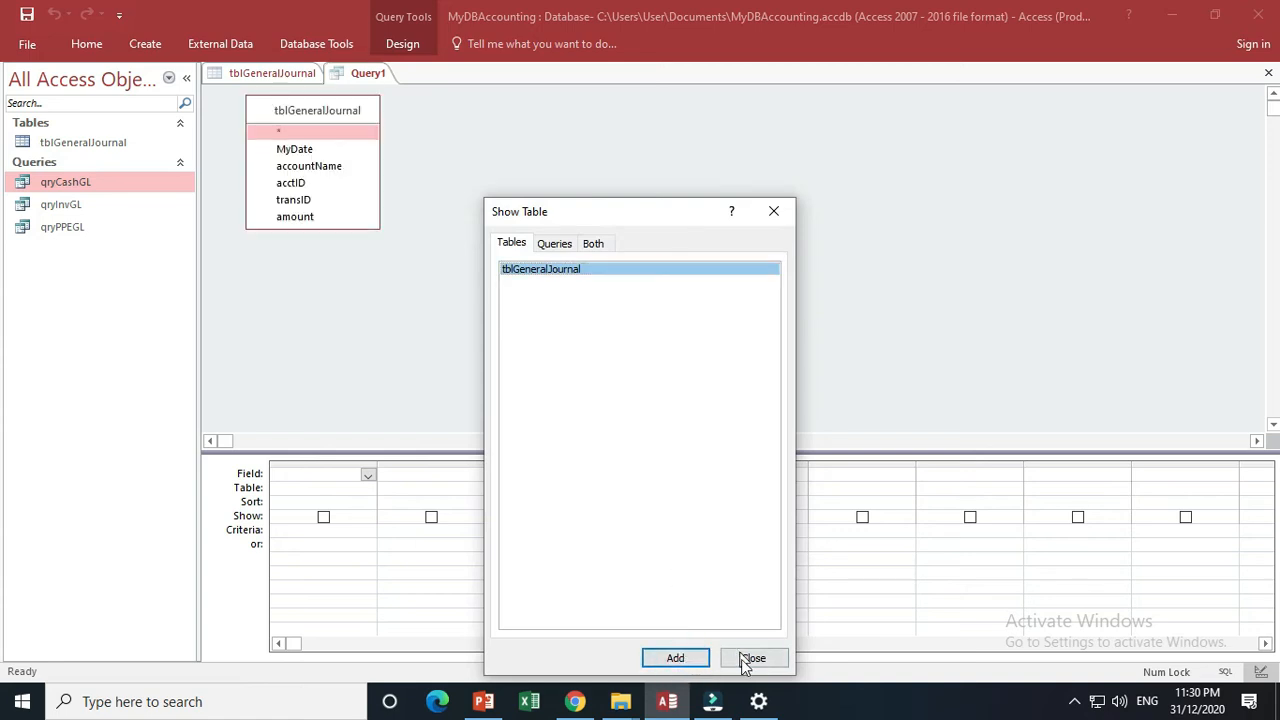
pyautogui.click(773, 211)
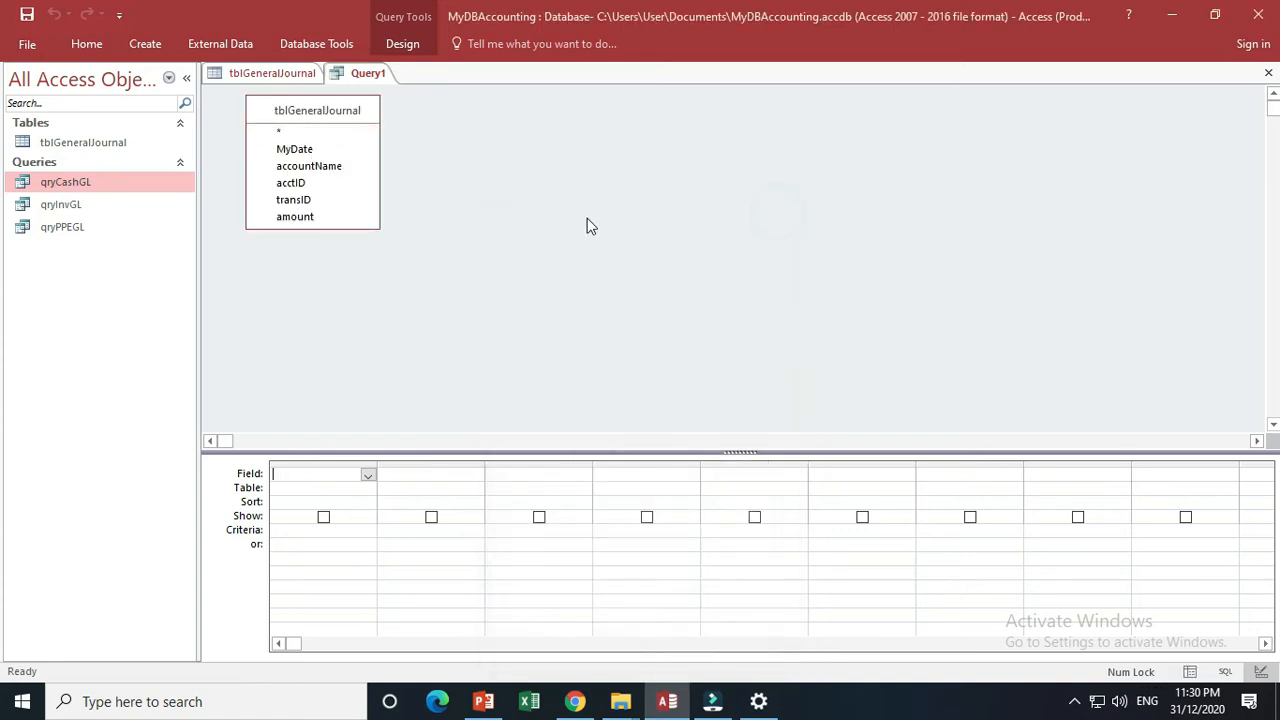
pyautogui.rightClick(368, 80)
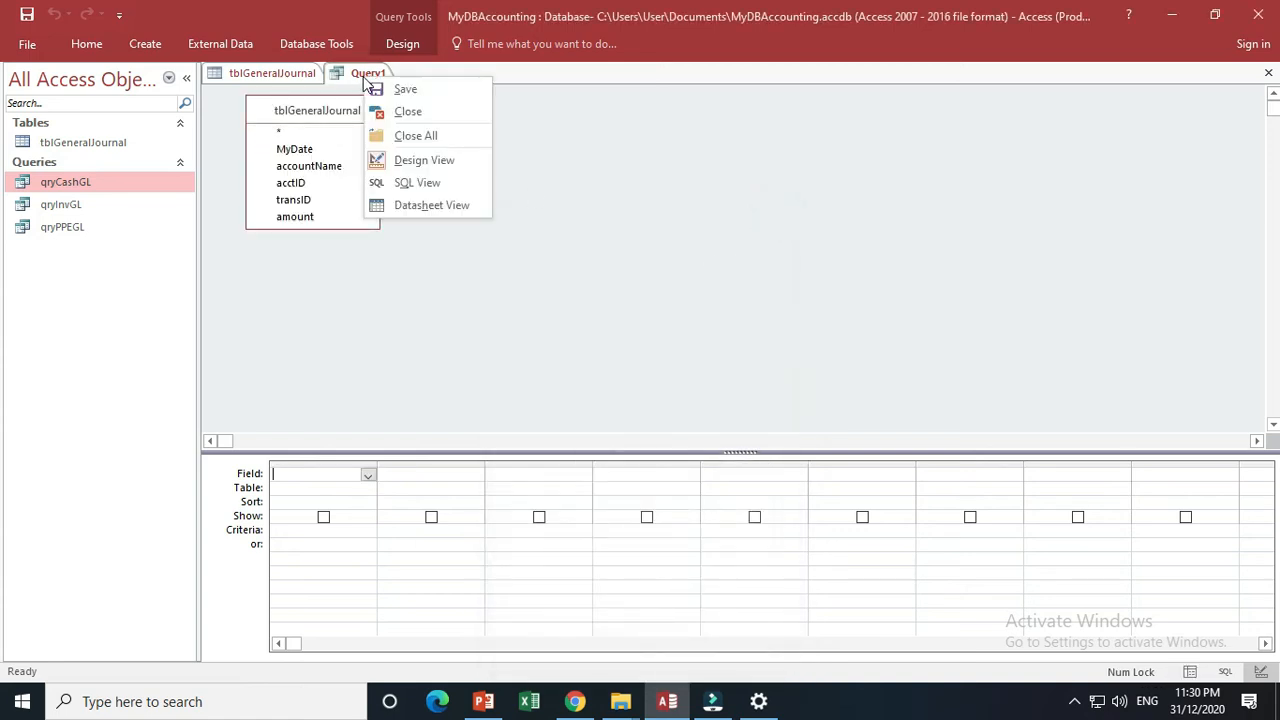
pyautogui.click(436, 177)
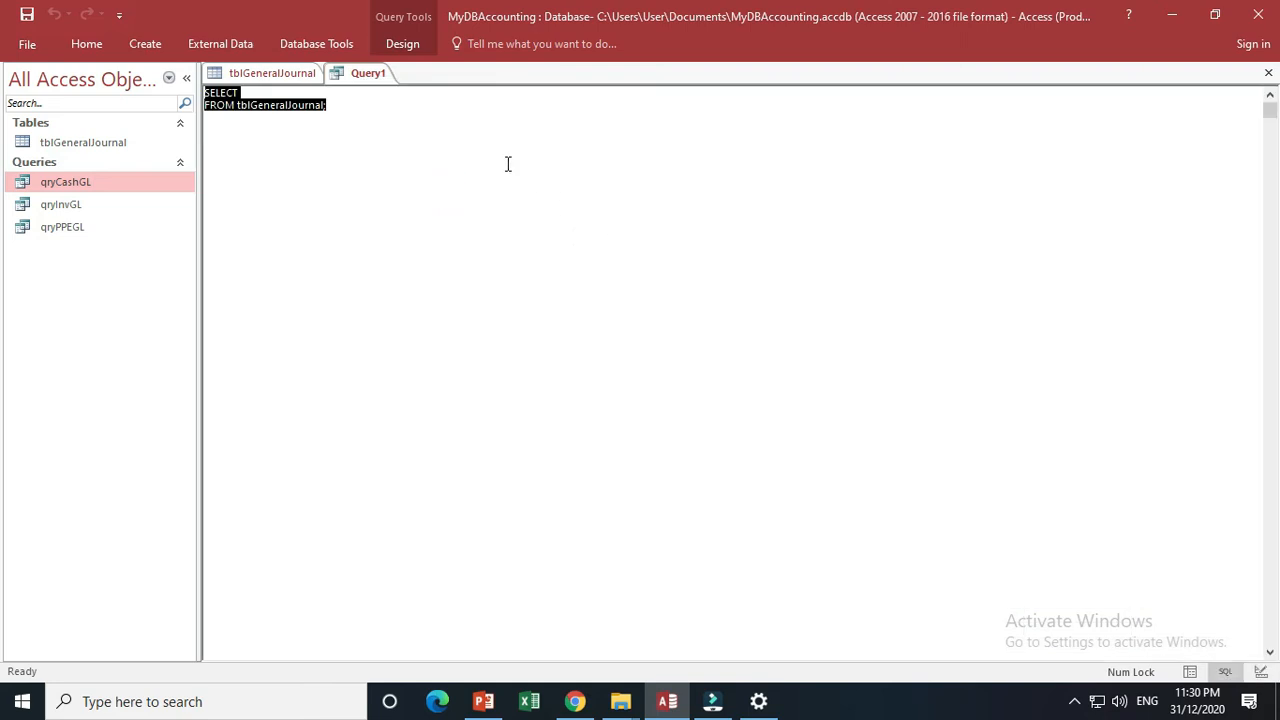
# Step: Examine the SELECT and FROM clauses of the new query's SQL statement
pyautogui.click(411, 109)
pyautogui.moveTo(329, 106); pyautogui.dragTo(203, 92)
pyautogui.click(345, 105)
pyautogui.doubleClick(226, 105)
pyautogui.moveTo(235, 106)
pyautogui.mouseDown()
pyautogui.moveTo(337, 109)
pyautogui.moveTo(242, 117)
pyautogui.mouseUp()
pyautogui.click(284, 92)
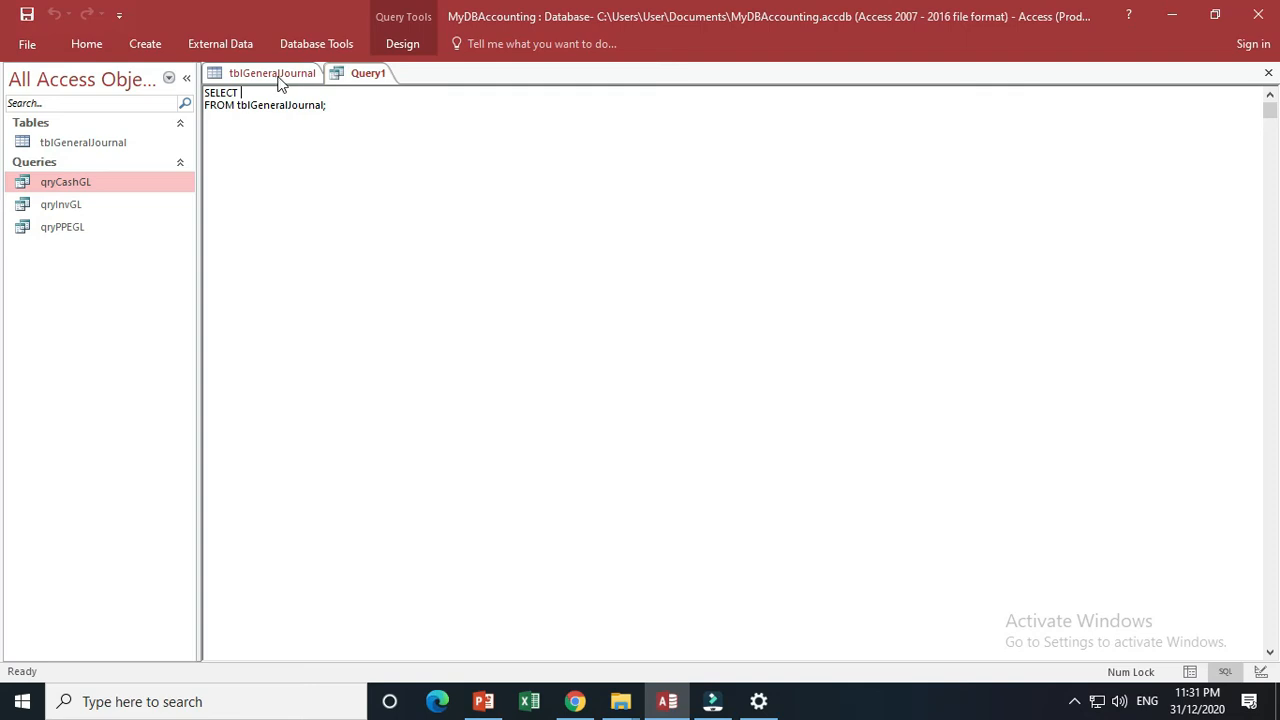
# Step: Check the columns of tblGeneralJournal, and complete the new query's SELECT clause with * for all fields
pyautogui.click(272, 74)
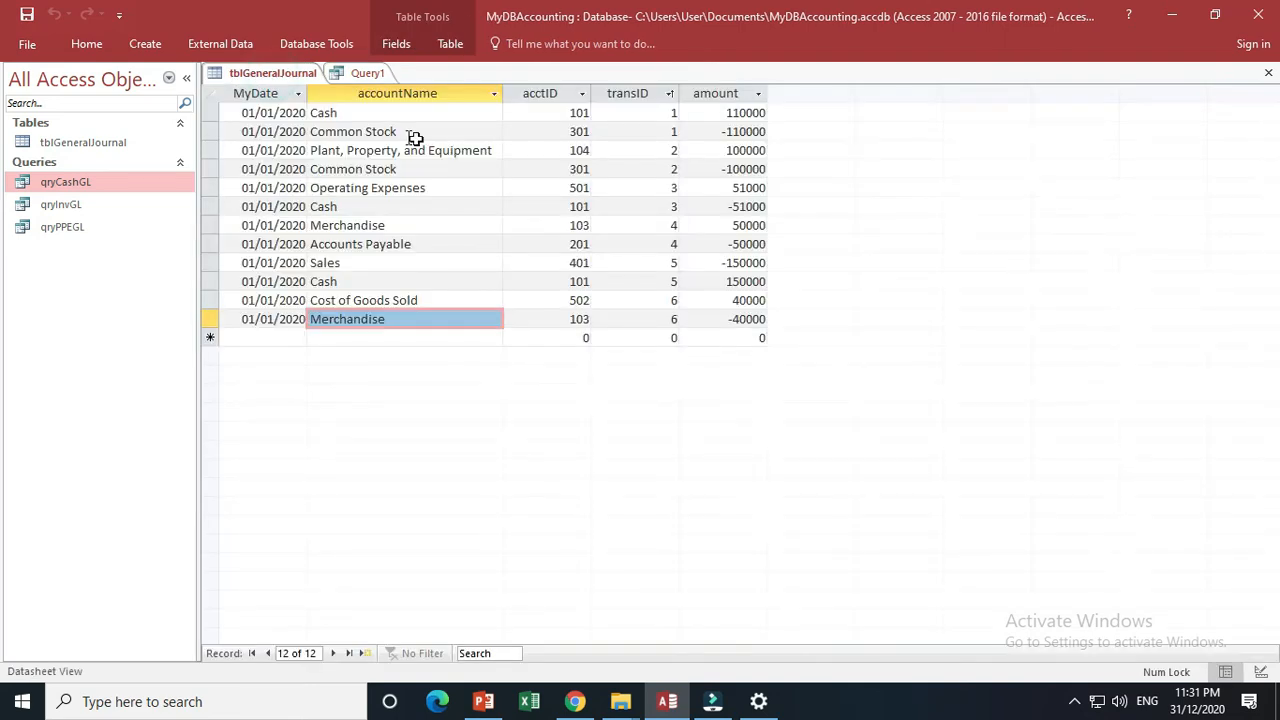
pyautogui.click(229, 92)
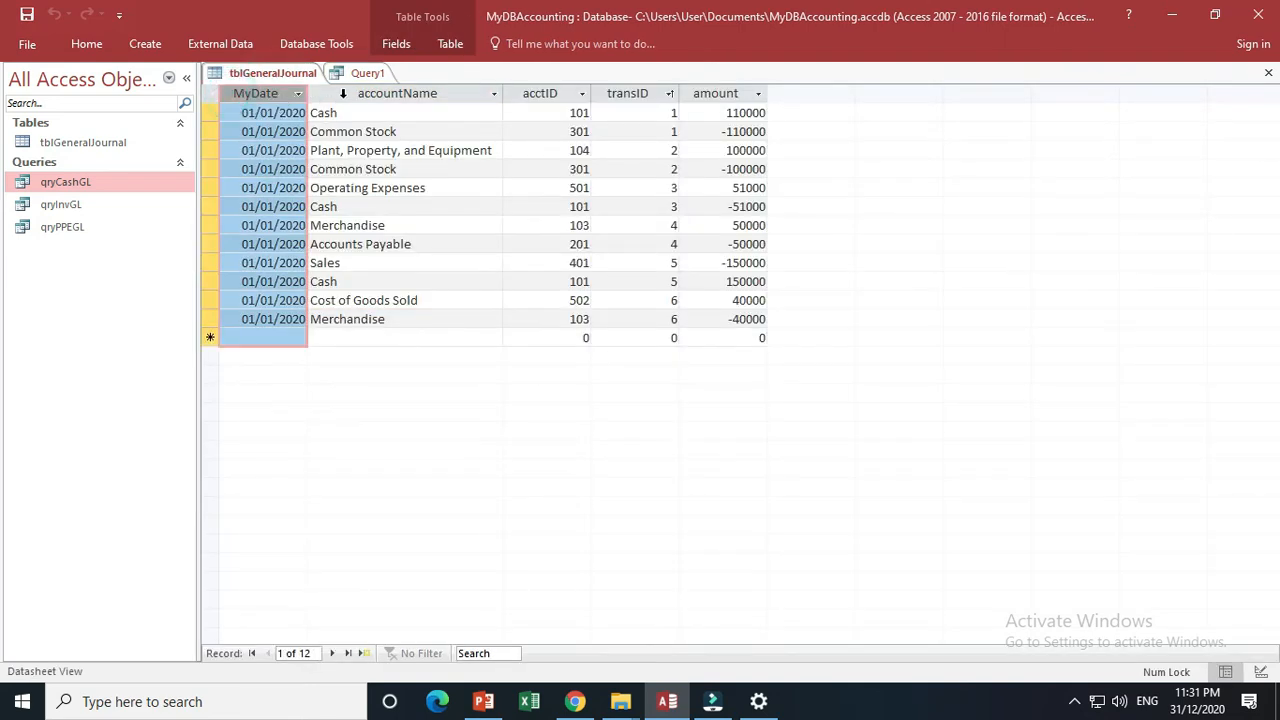
pyautogui.click(345, 93)
pyautogui.click(529, 94)
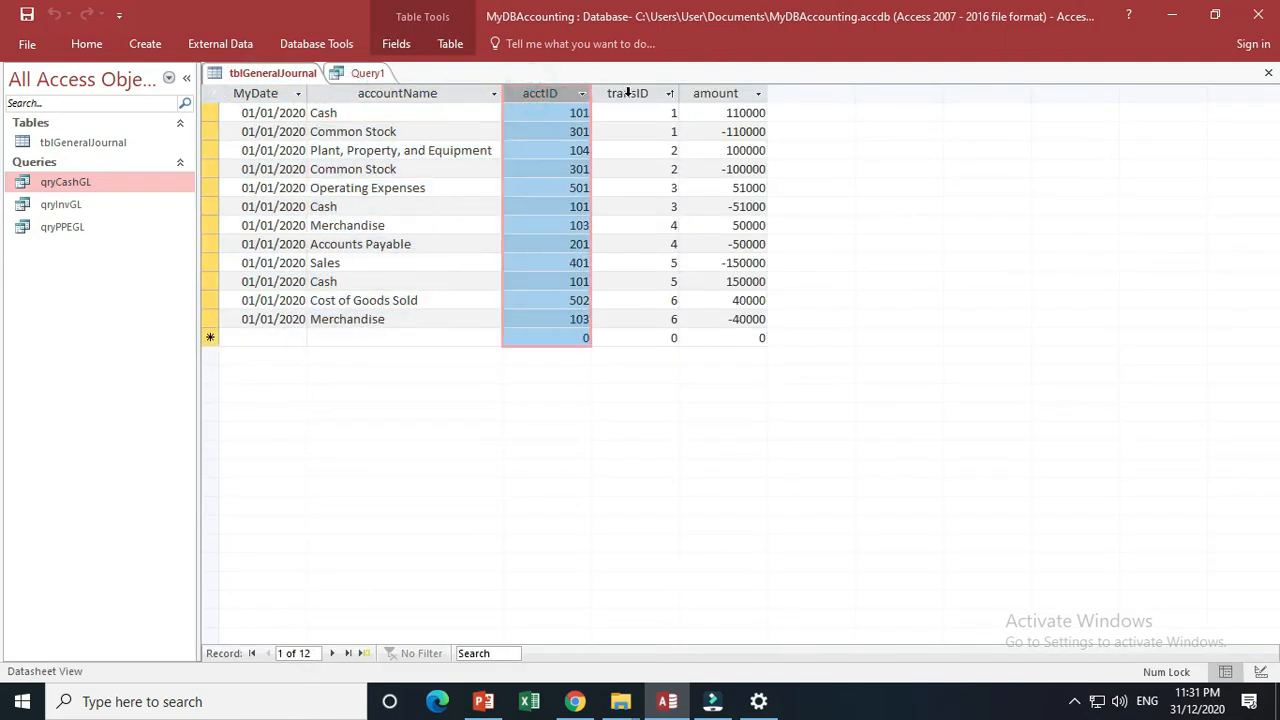
pyautogui.click(627, 93)
pyautogui.click(712, 88)
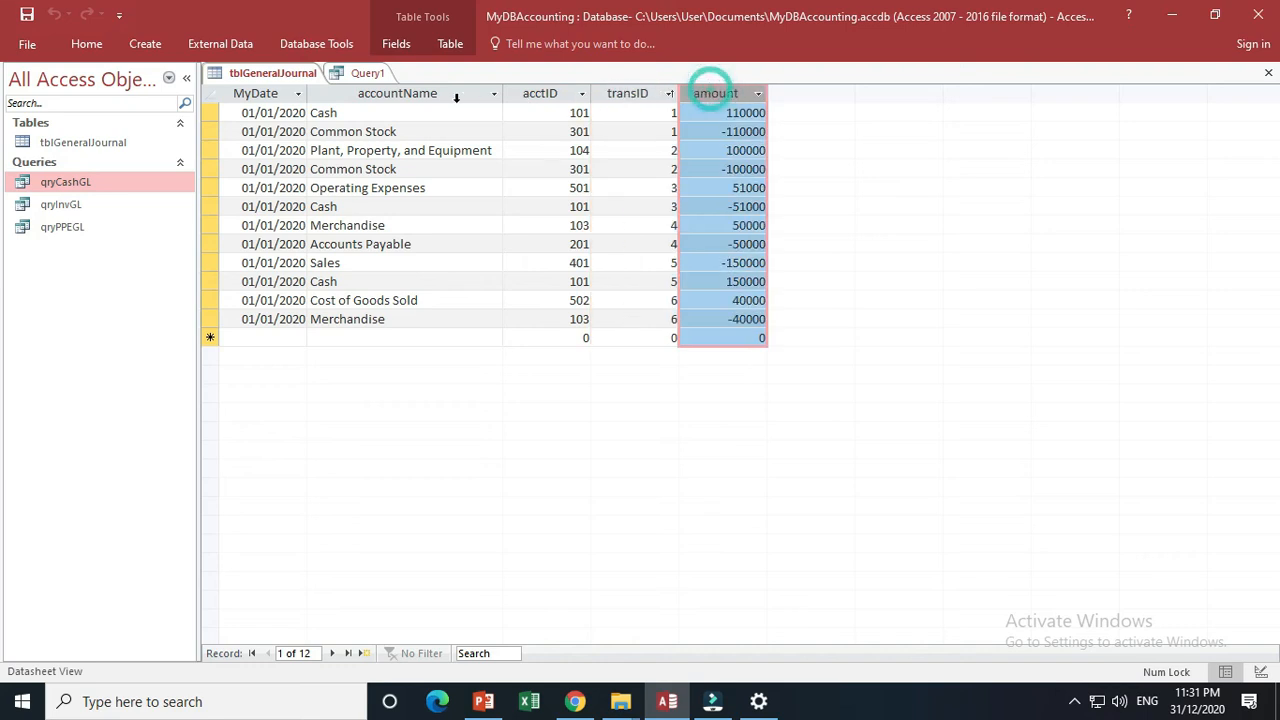
pyautogui.click(352, 76)
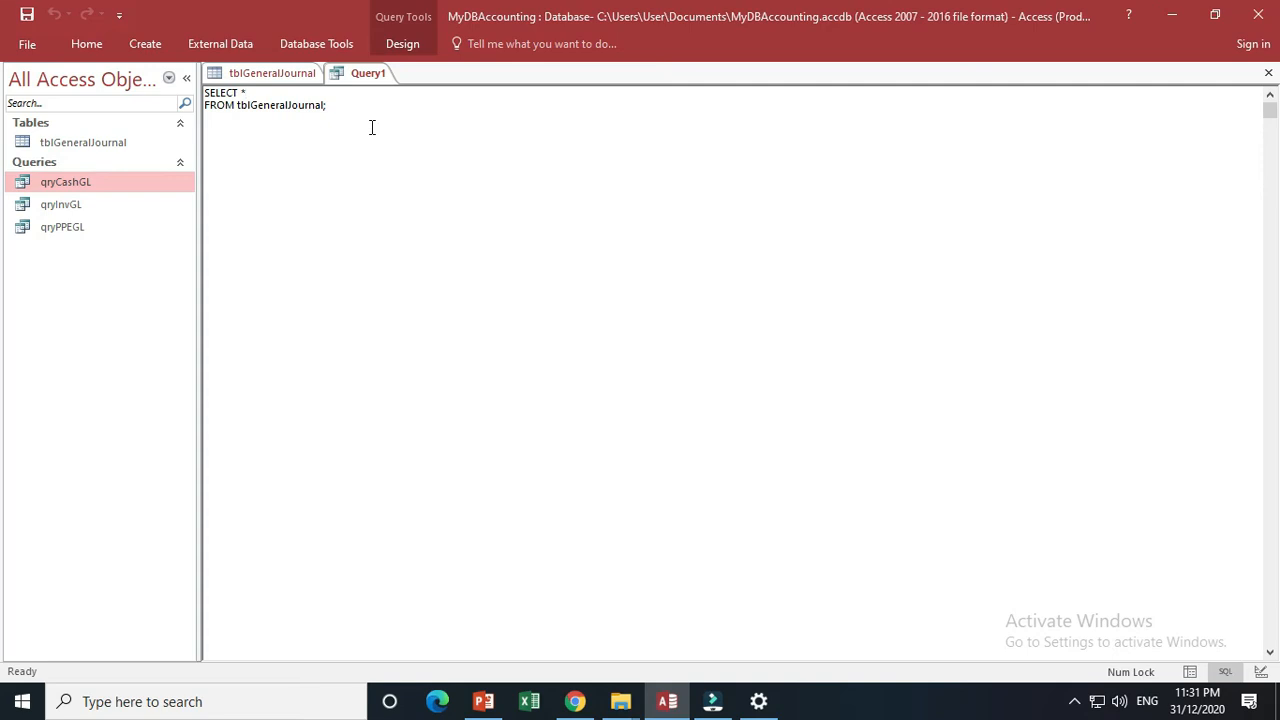
# Step: Preview the records of the new SELECT * query as a datasheet, and return to its SQL statement
pyautogui.rightClick(350, 78)
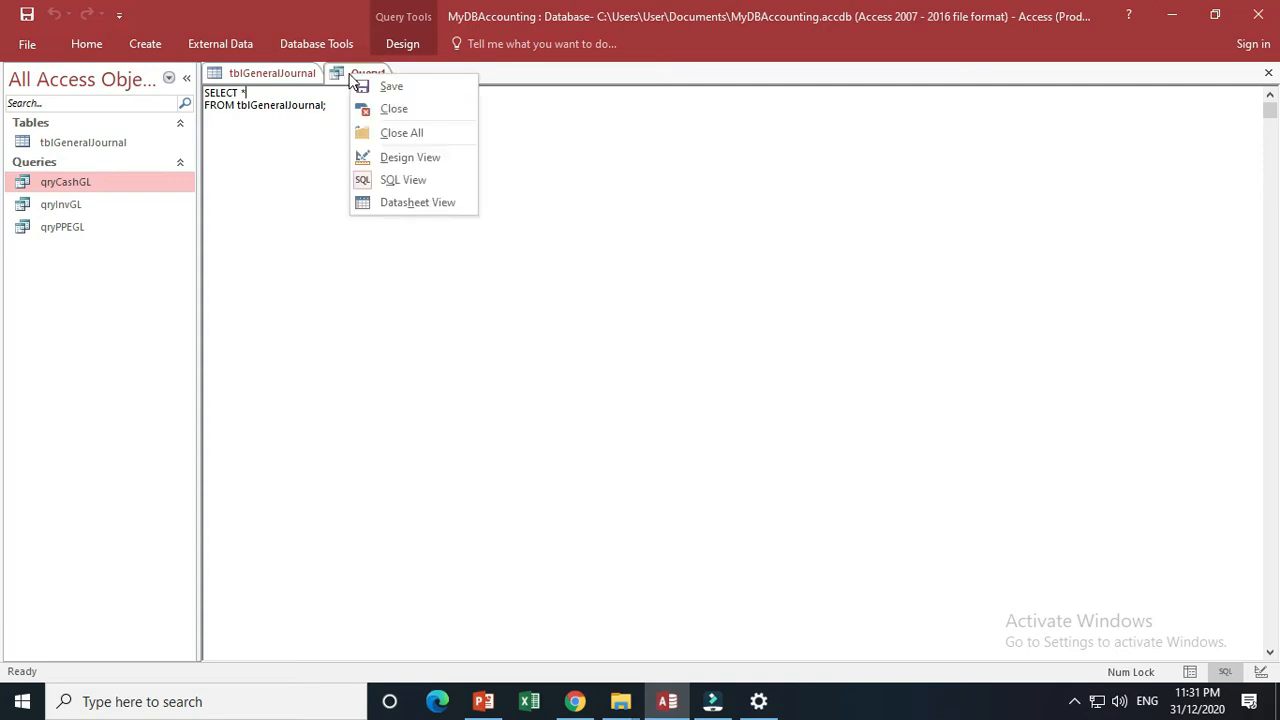
pyautogui.click(414, 205)
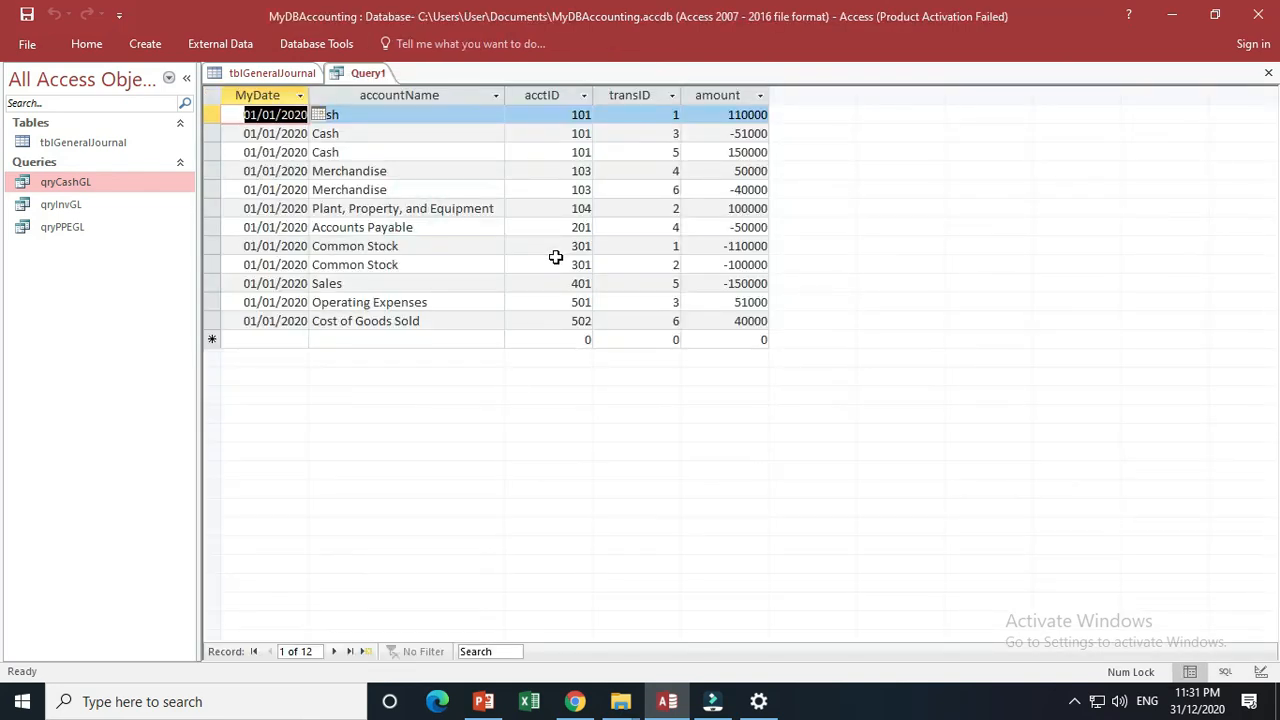
pyautogui.rightClick(349, 75)
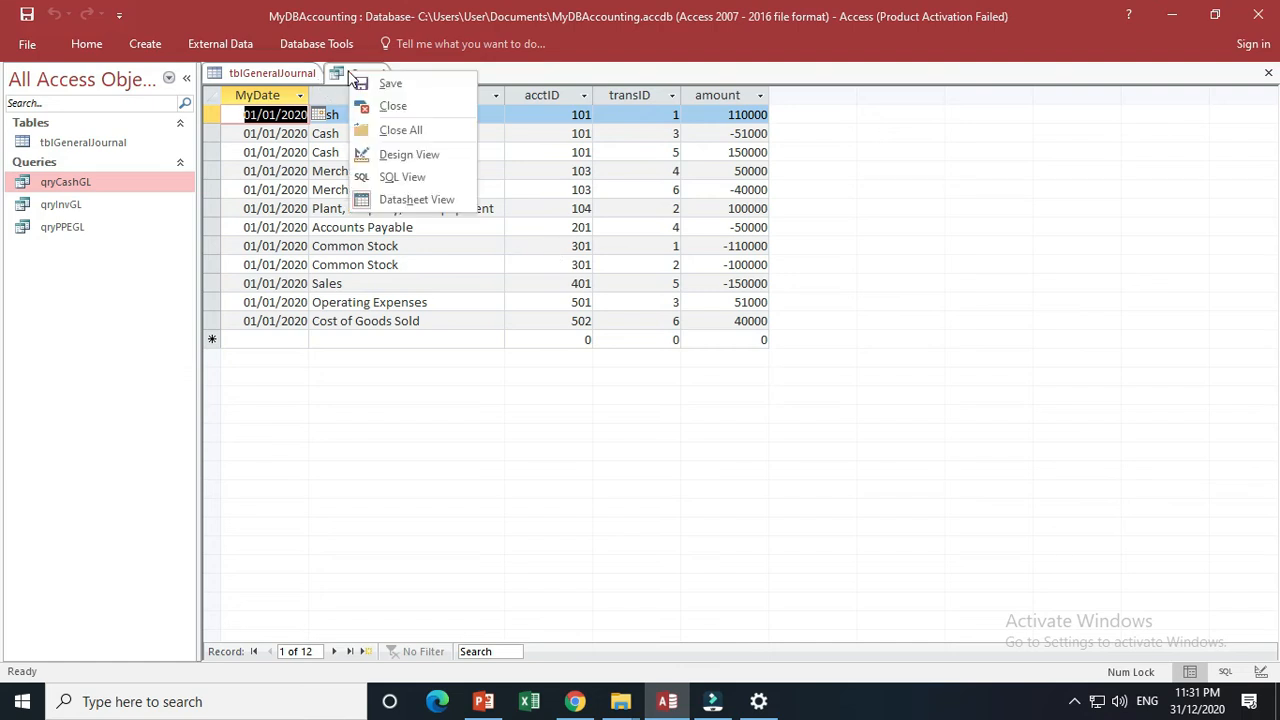
pyautogui.click(410, 177)
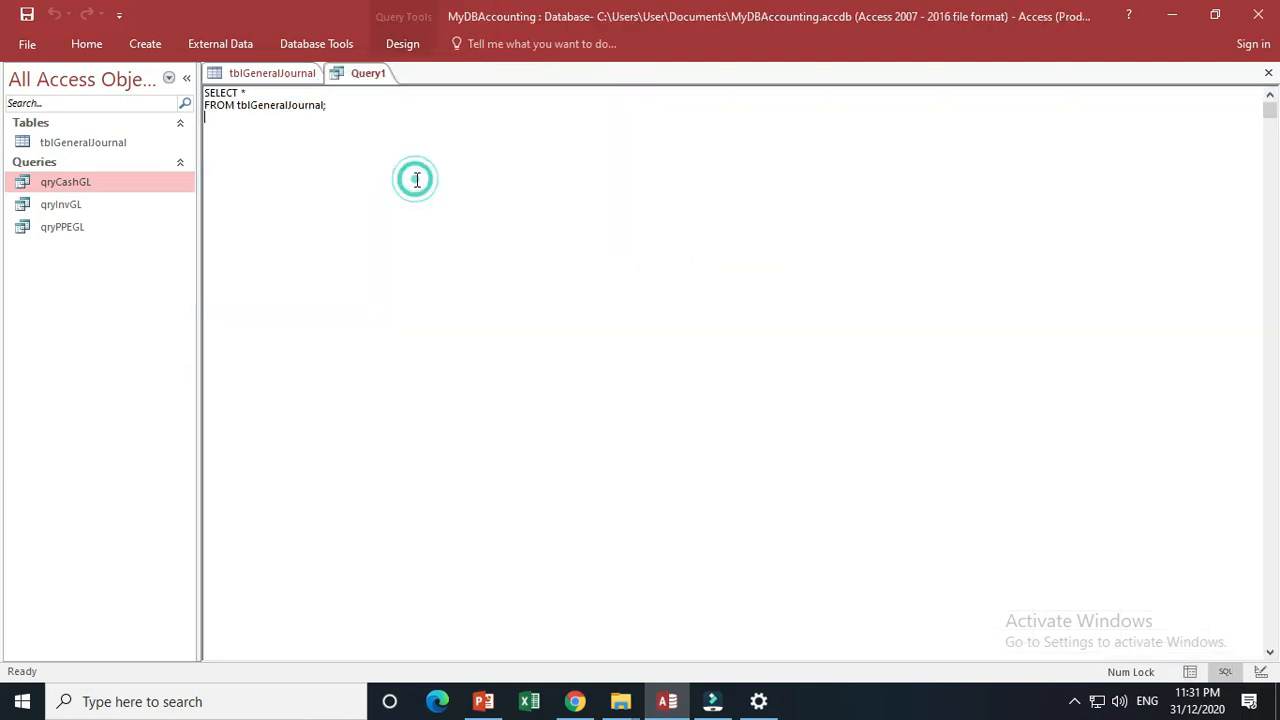
# Step: Add the condition "Where acctID = 201" on a new line after the FROM clause in place of the closing semicolon
pyautogui.click(324, 106)
pyautogui.click(326, 107)
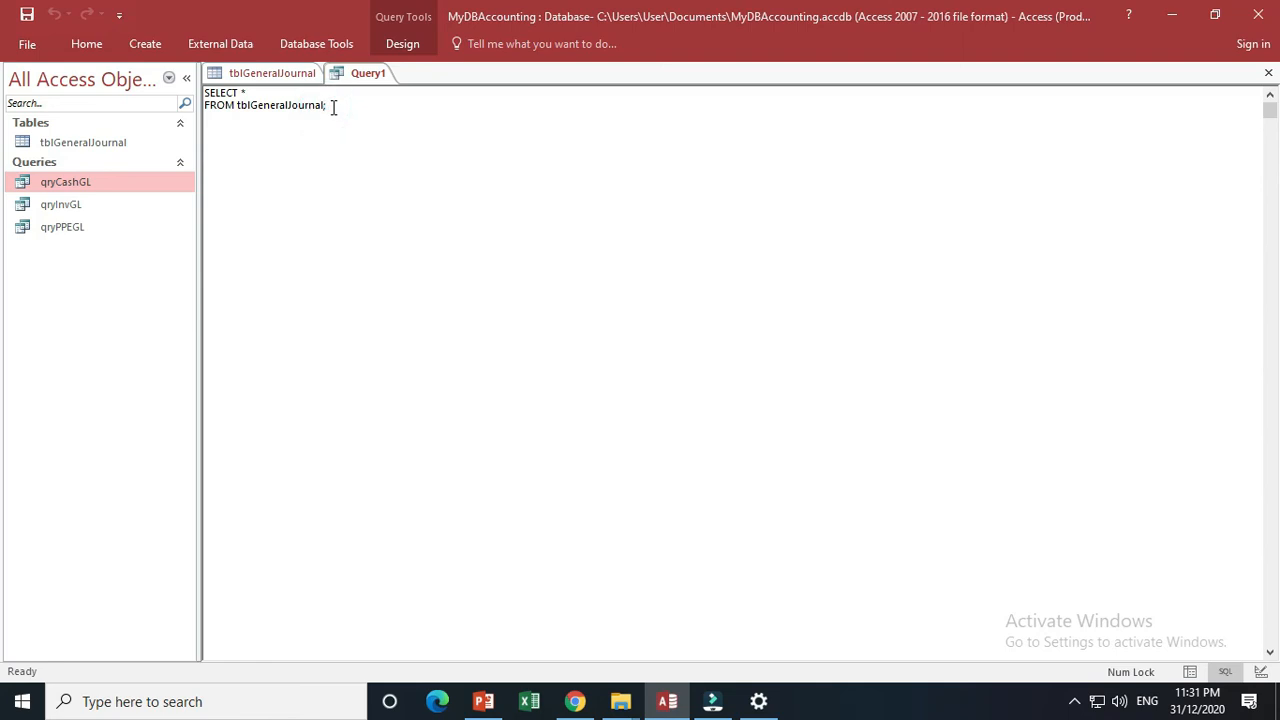
pyautogui.press('BackSpace')
pyautogui.press('Return')
pyautogui.write('Where')
pyautogui.write('acctID =')
pyautogui.write('201')
# Step: View the datasheet filtered to account 201, and return to the SQL statement to review it
pyautogui.rightClick(361, 76)
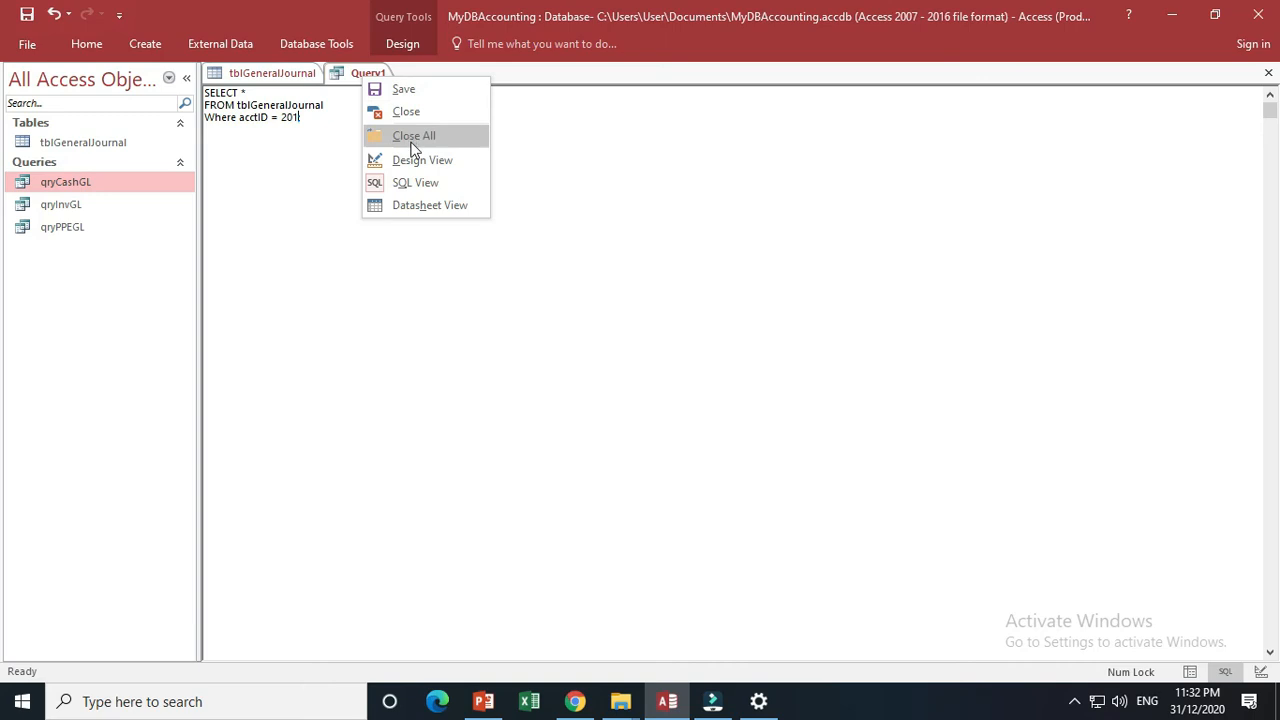
pyautogui.click(430, 203)
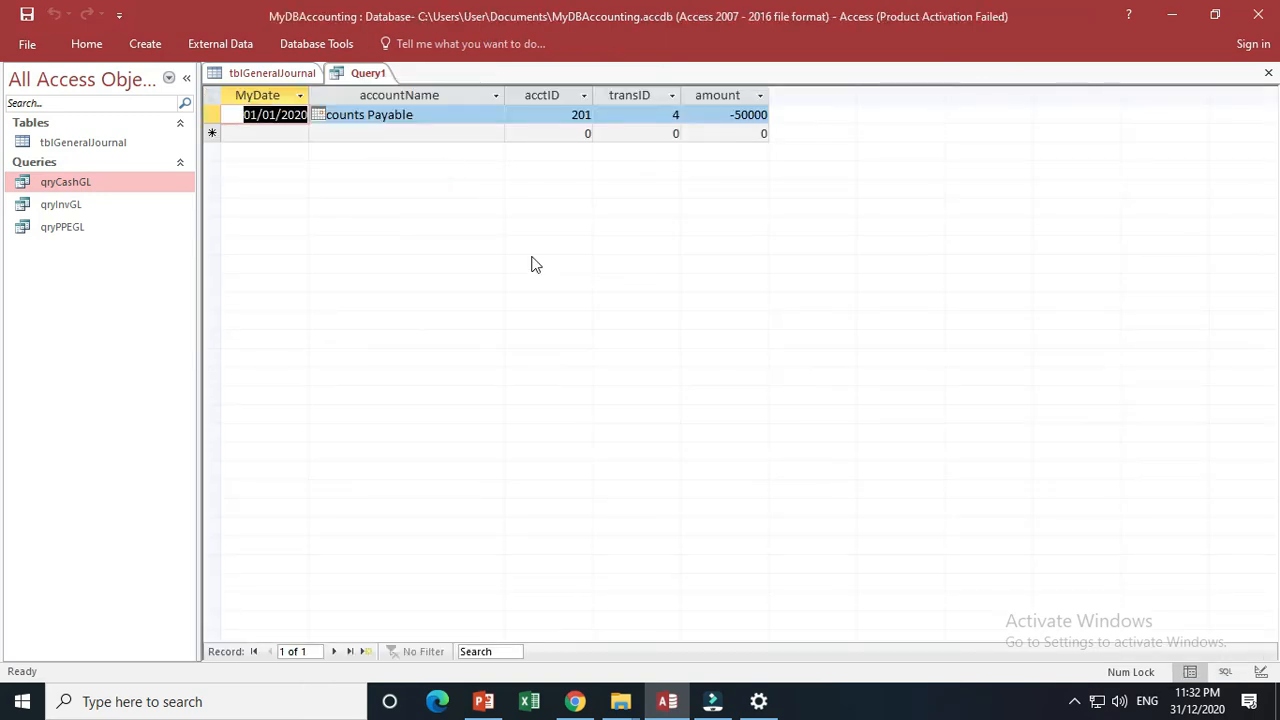
pyautogui.click(449, 117)
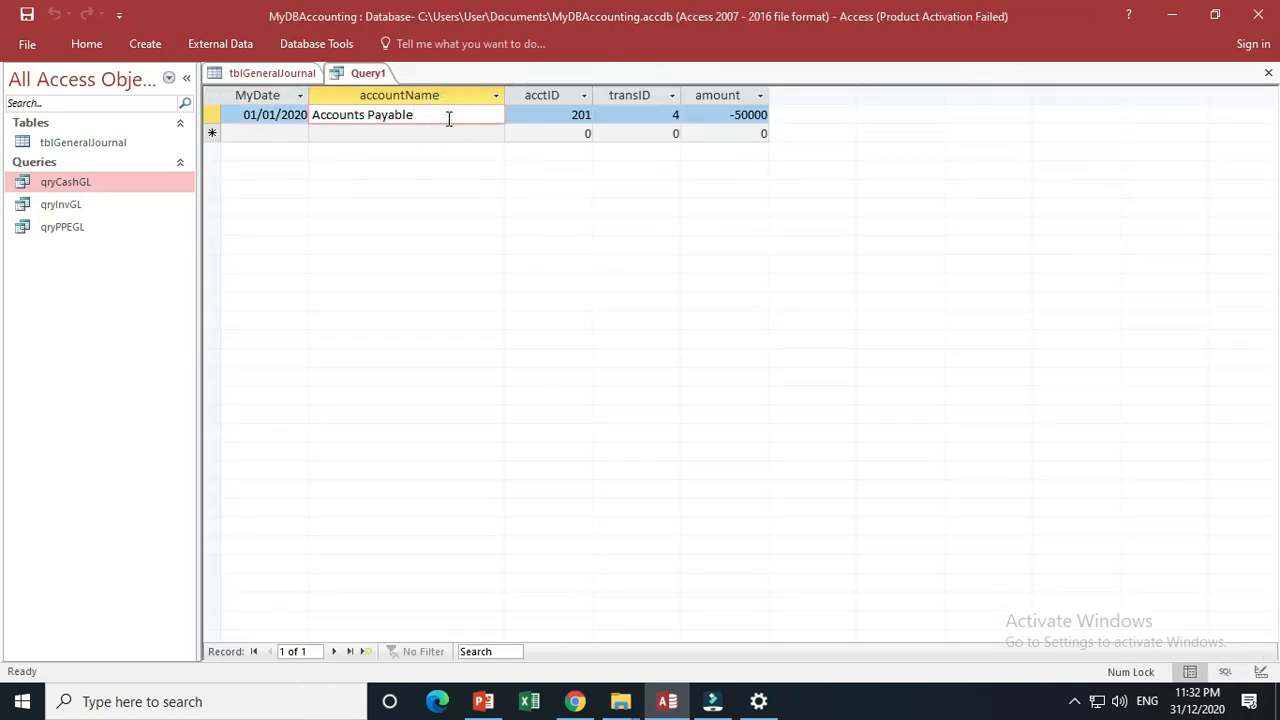
pyautogui.rightClick(362, 75)
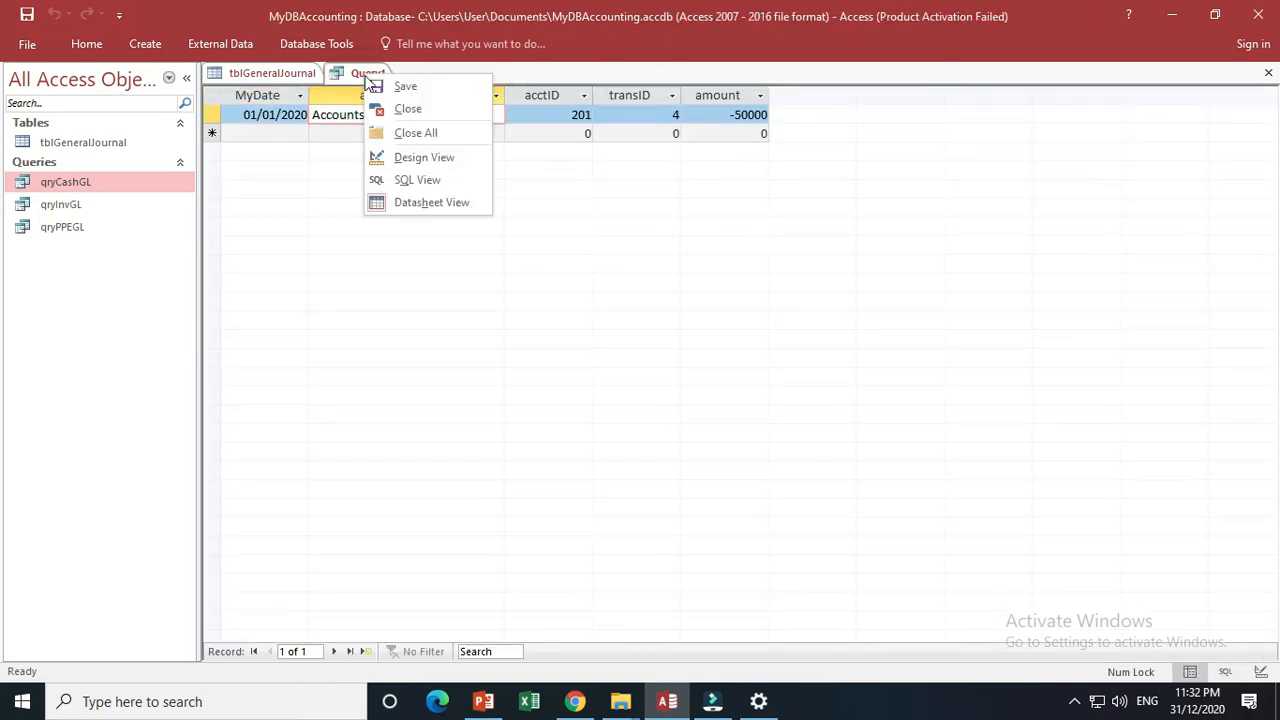
pyautogui.click(420, 180)
pyautogui.moveTo(337, 117); pyautogui.dragTo(205, 98)
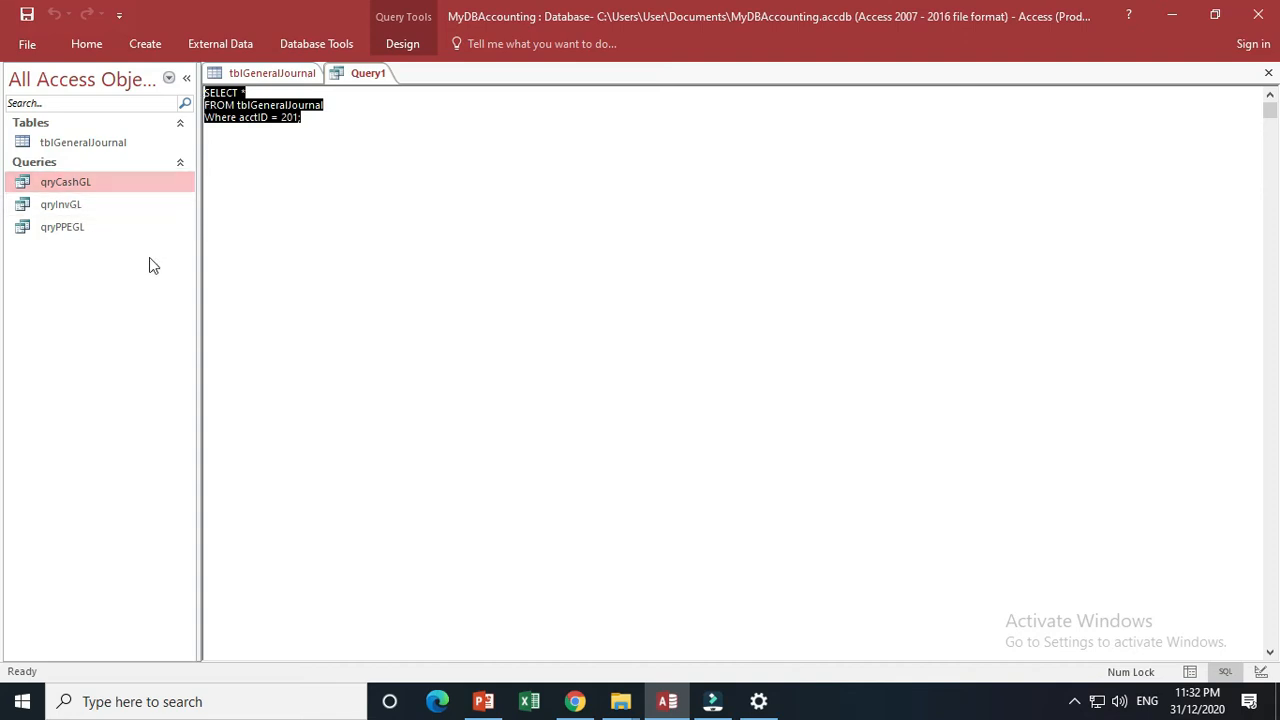
pyautogui.click(303, 211)
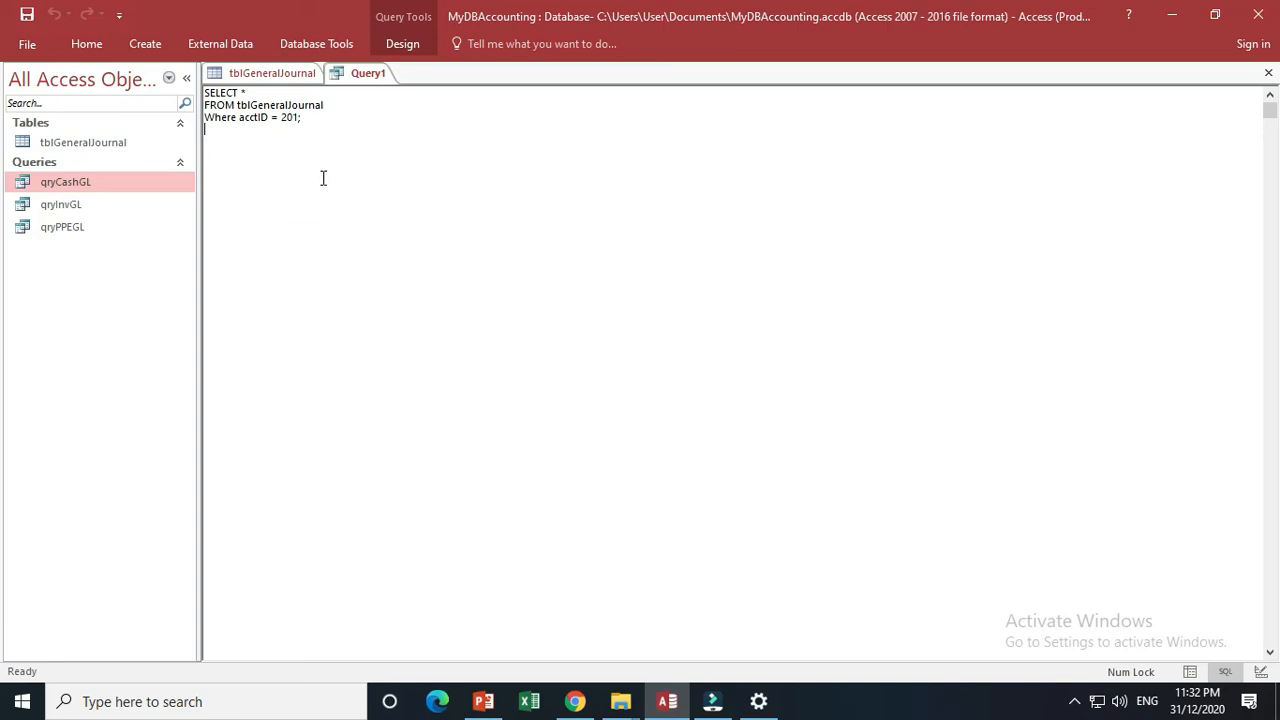
# Step: Close the new query and save it under the name qryAPGL
pyautogui.rightClick(367, 77)
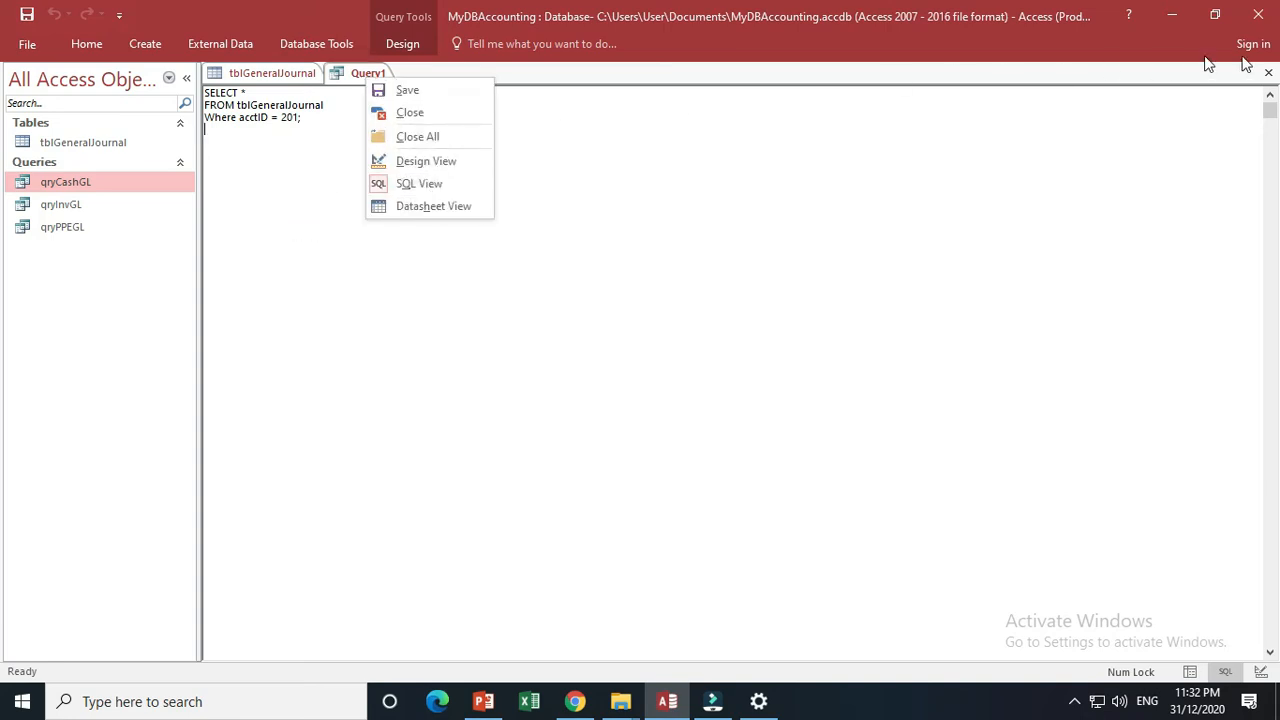
pyautogui.click(1268, 73)
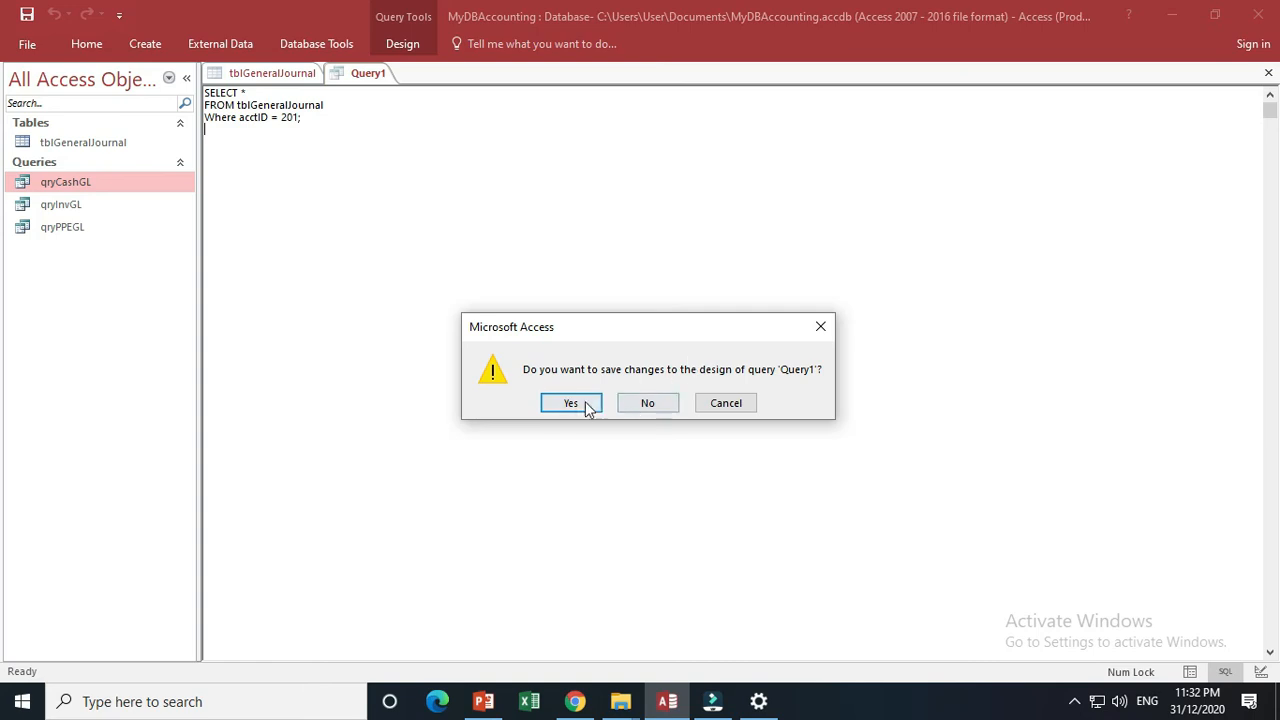
pyautogui.click(585, 403)
pyautogui.write('q')
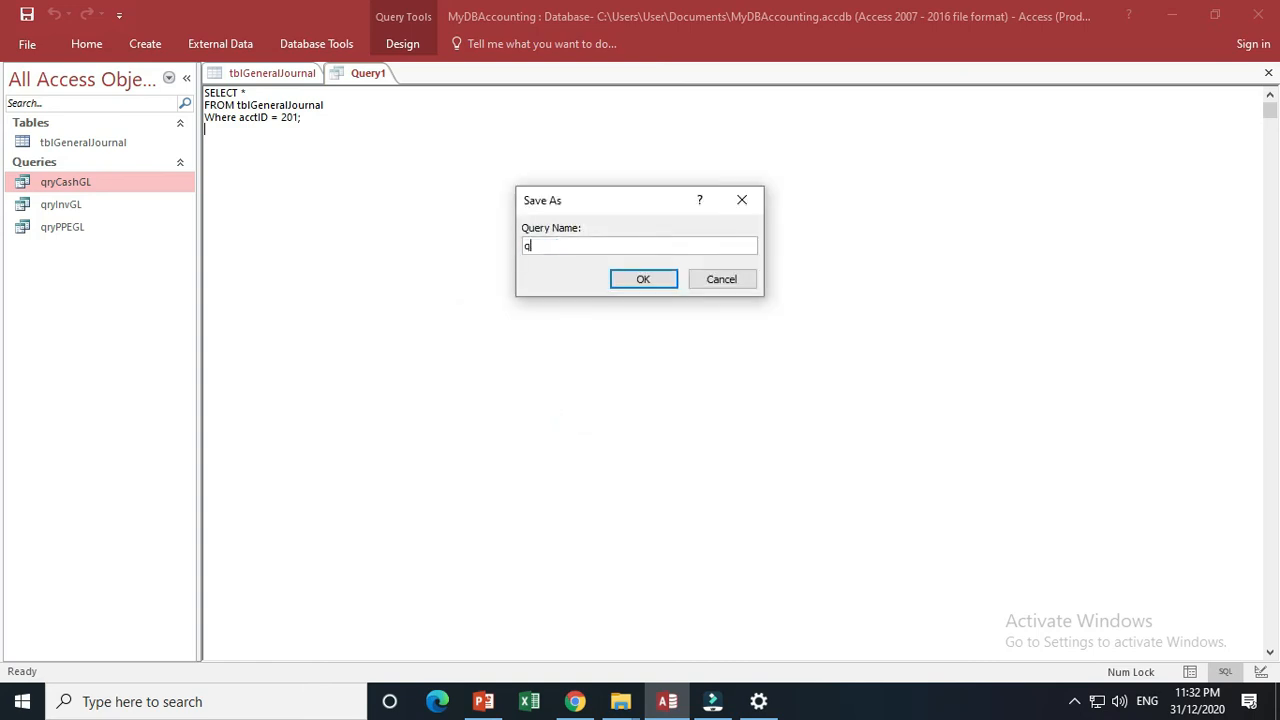
pyautogui.write('ryAPGL')
pyautogui.click(655, 279)
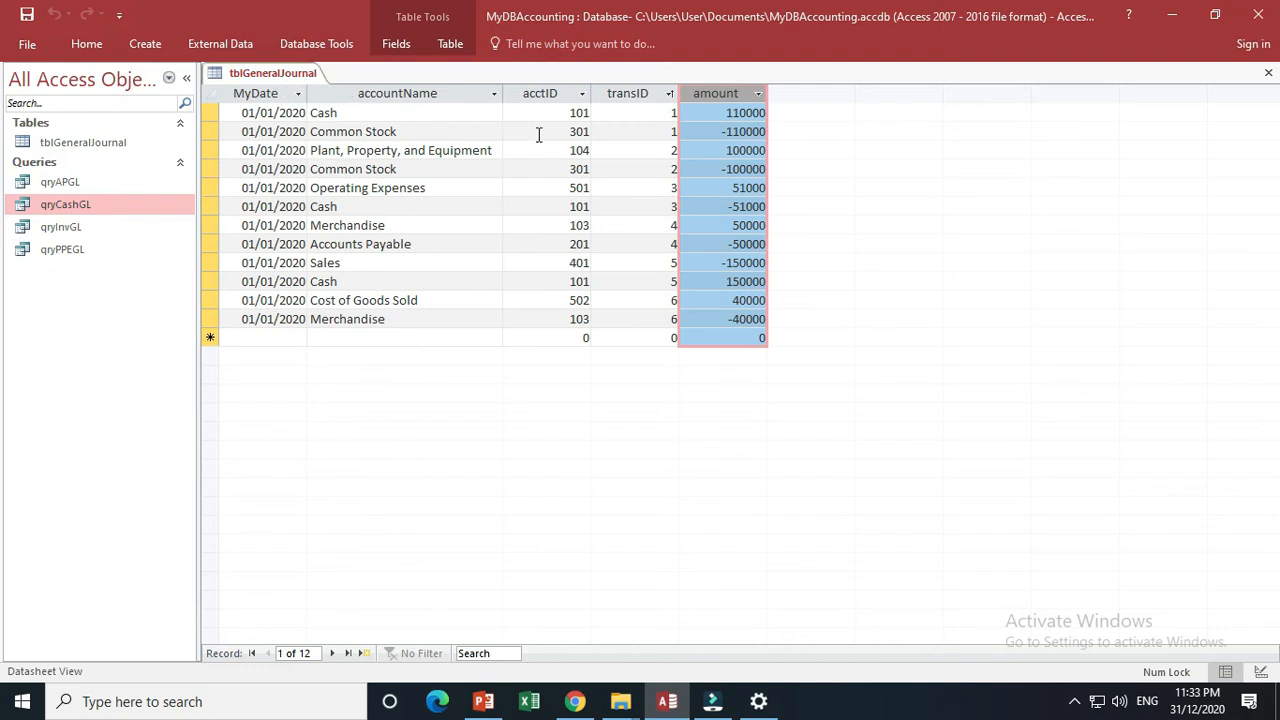
# Step: Duplicate the query qryAPGL as a new query named qryCSGL
pyautogui.click(72, 186)
pyautogui.rightClick(73, 187)
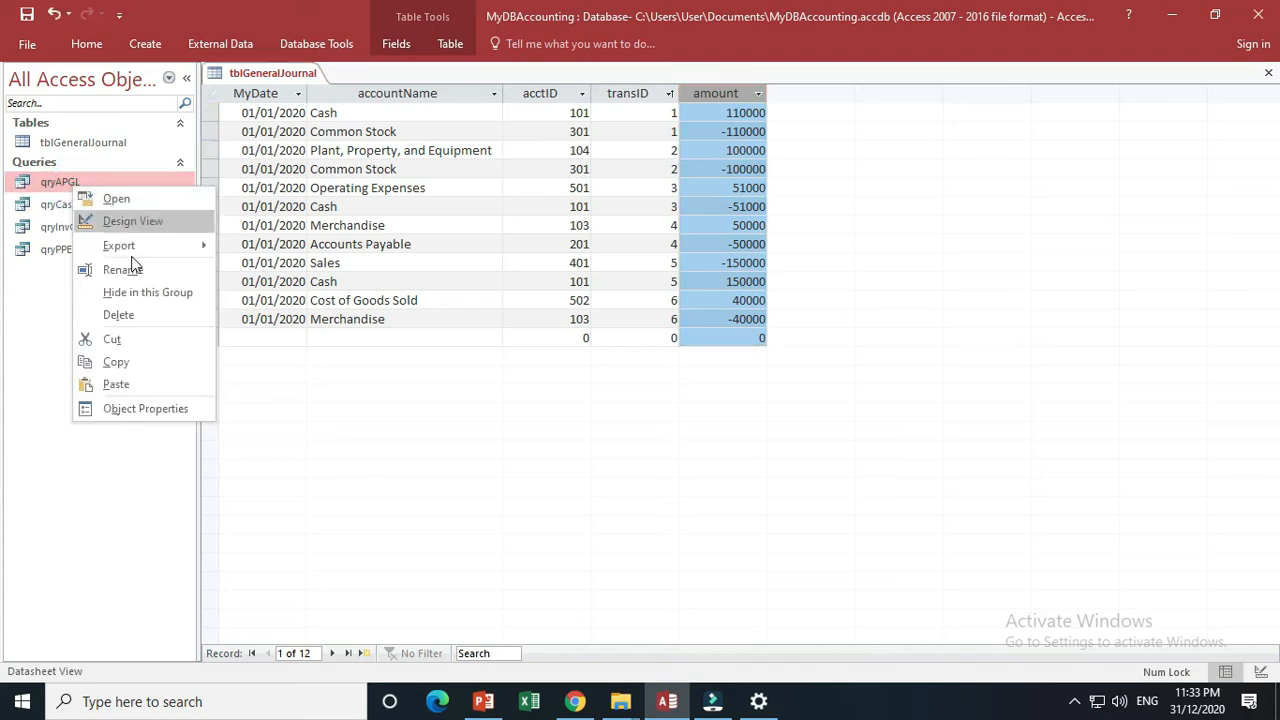
pyautogui.click(161, 358)
pyautogui.rightClick(77, 300)
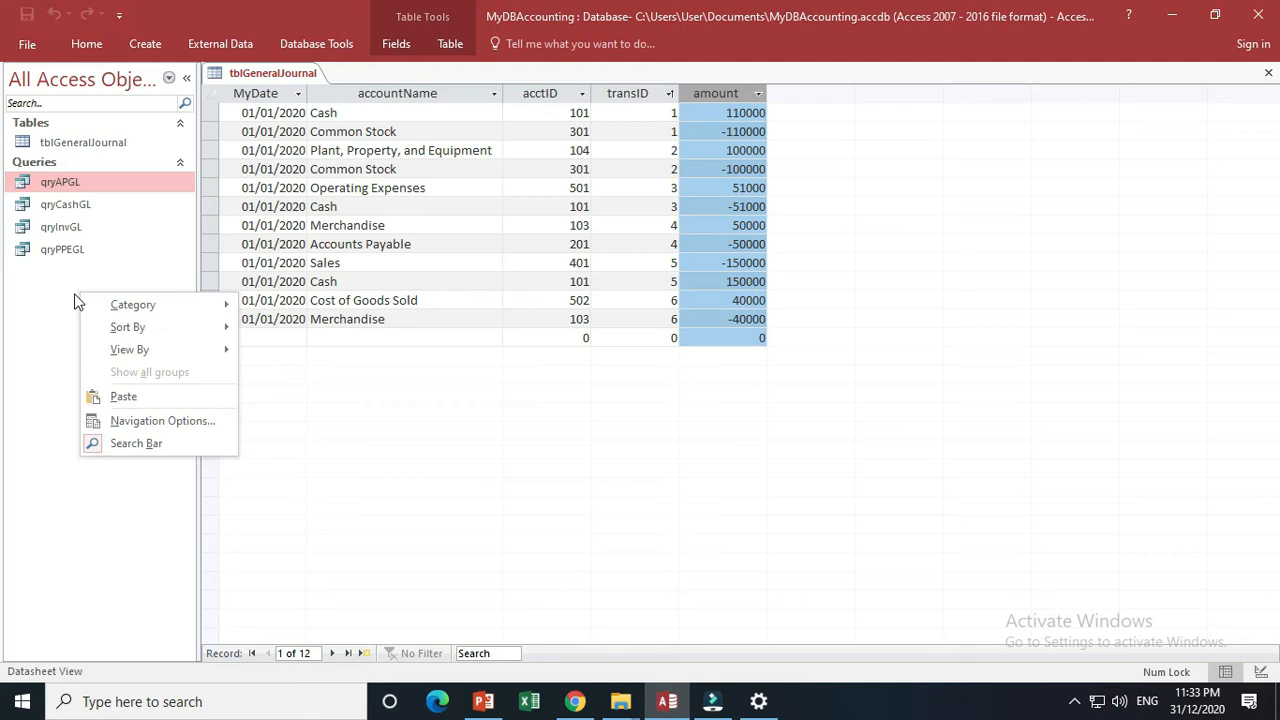
pyautogui.moveTo(120, 334)
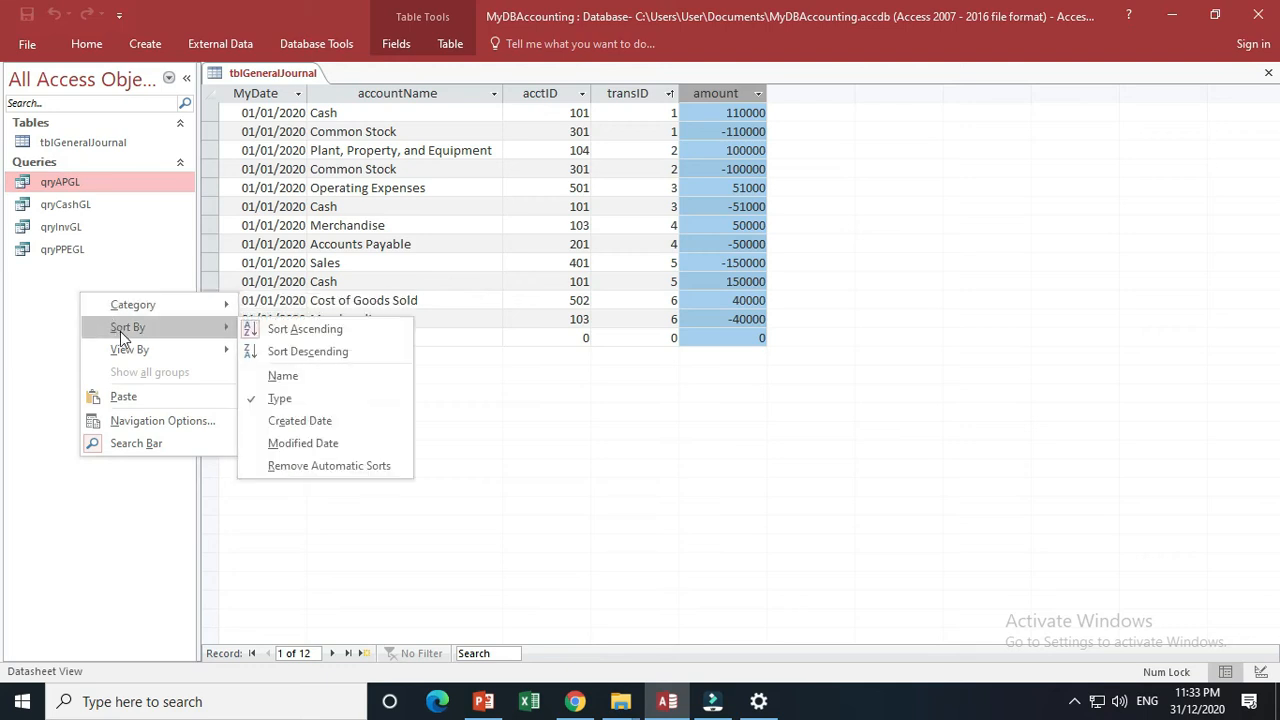
pyautogui.click(133, 398)
pyautogui.moveTo(617, 247); pyautogui.dragTo(514, 262)
pyautogui.write('q')
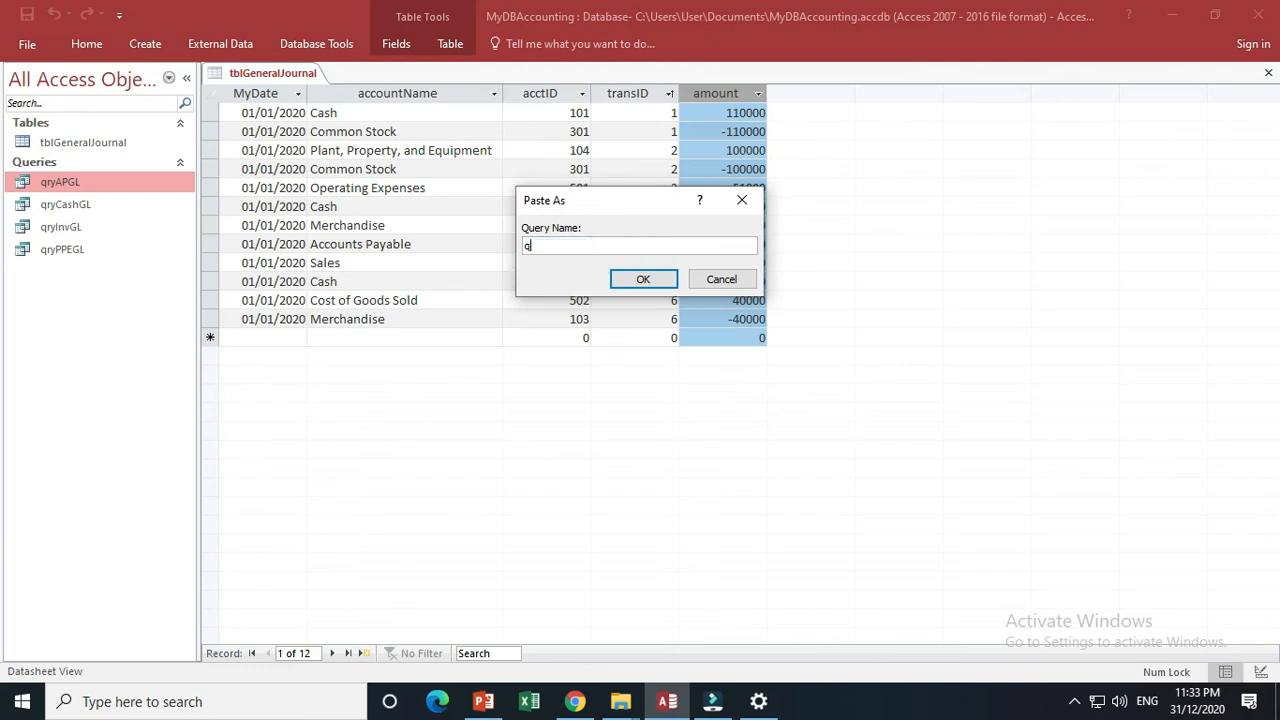
pyautogui.write('ryCSGL')
pyautogui.click(643, 279)
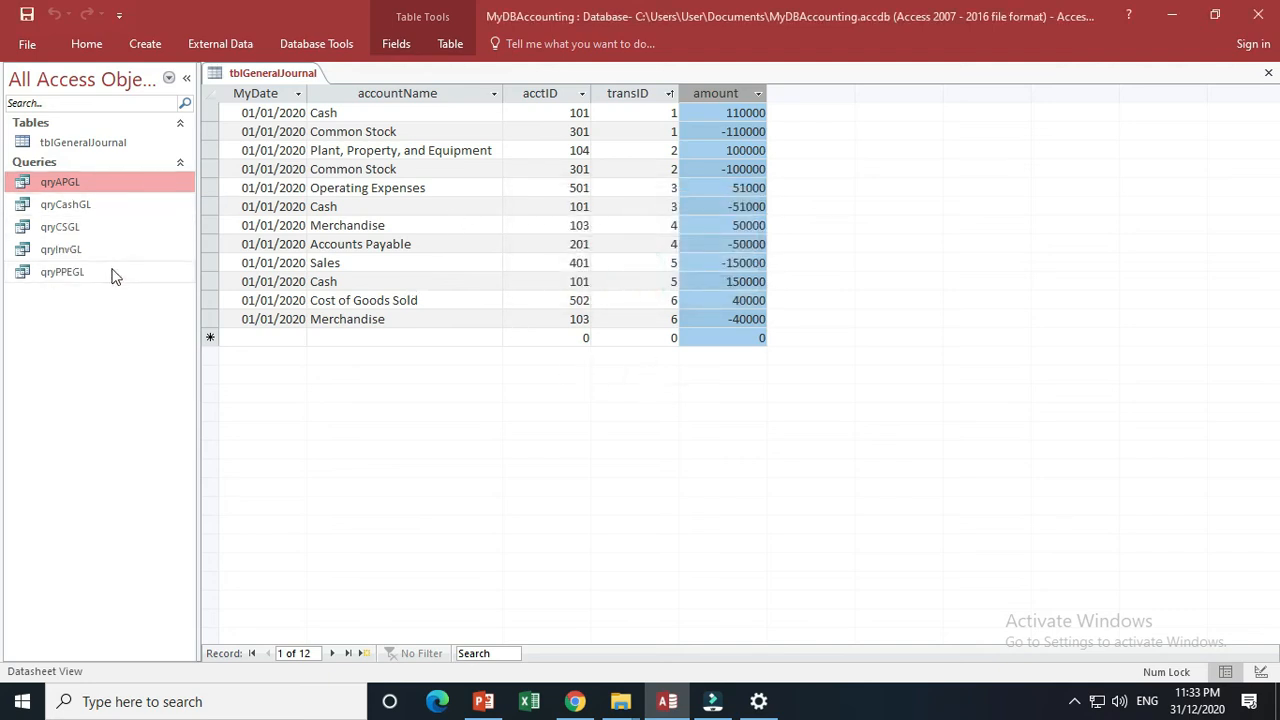
# Step: Open the SQL statement of qryCSGL and change its WHERE condition to acctID = 301
pyautogui.doubleClick(95, 228)
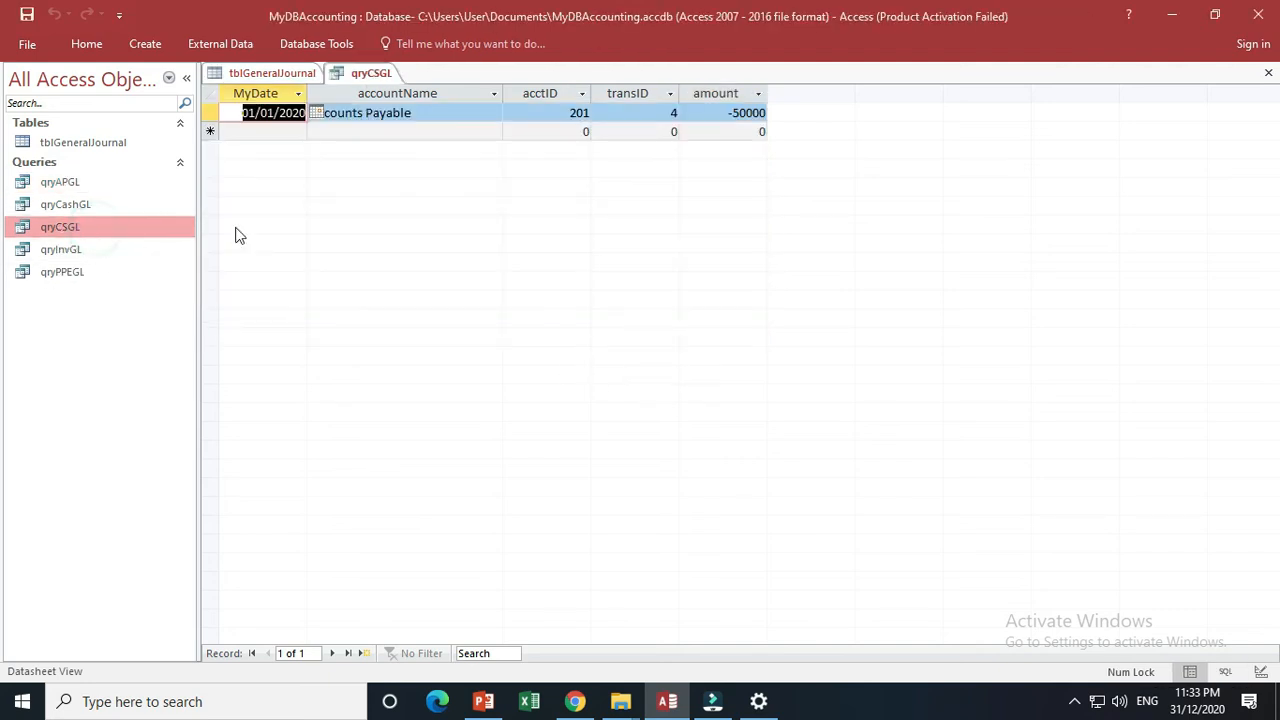
pyautogui.rightClick(387, 77)
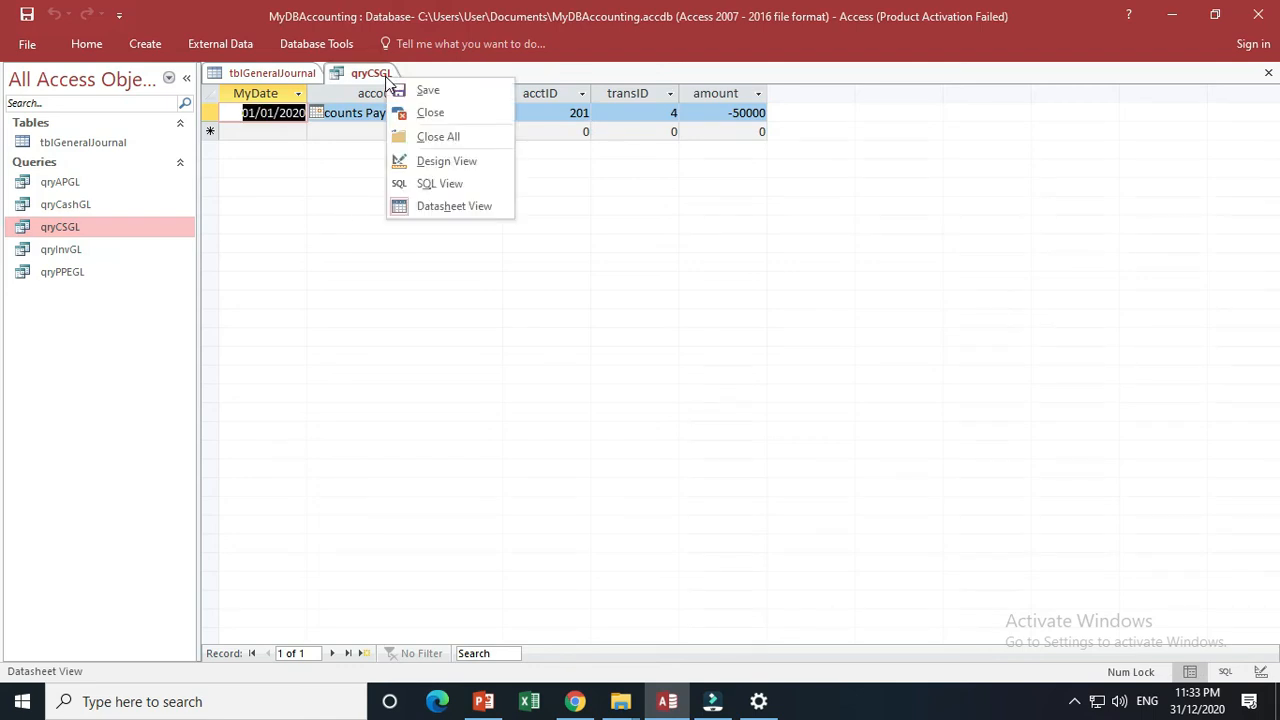
pyautogui.click(451, 183)
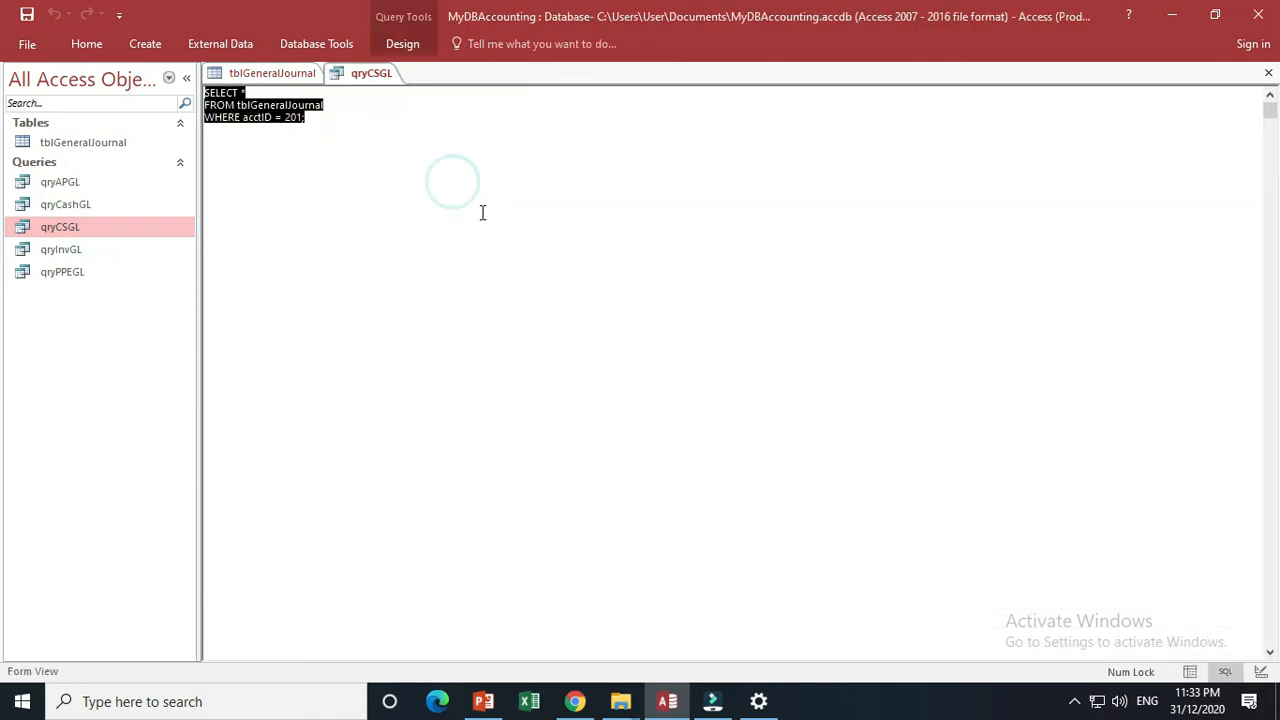
pyautogui.click(287, 118)
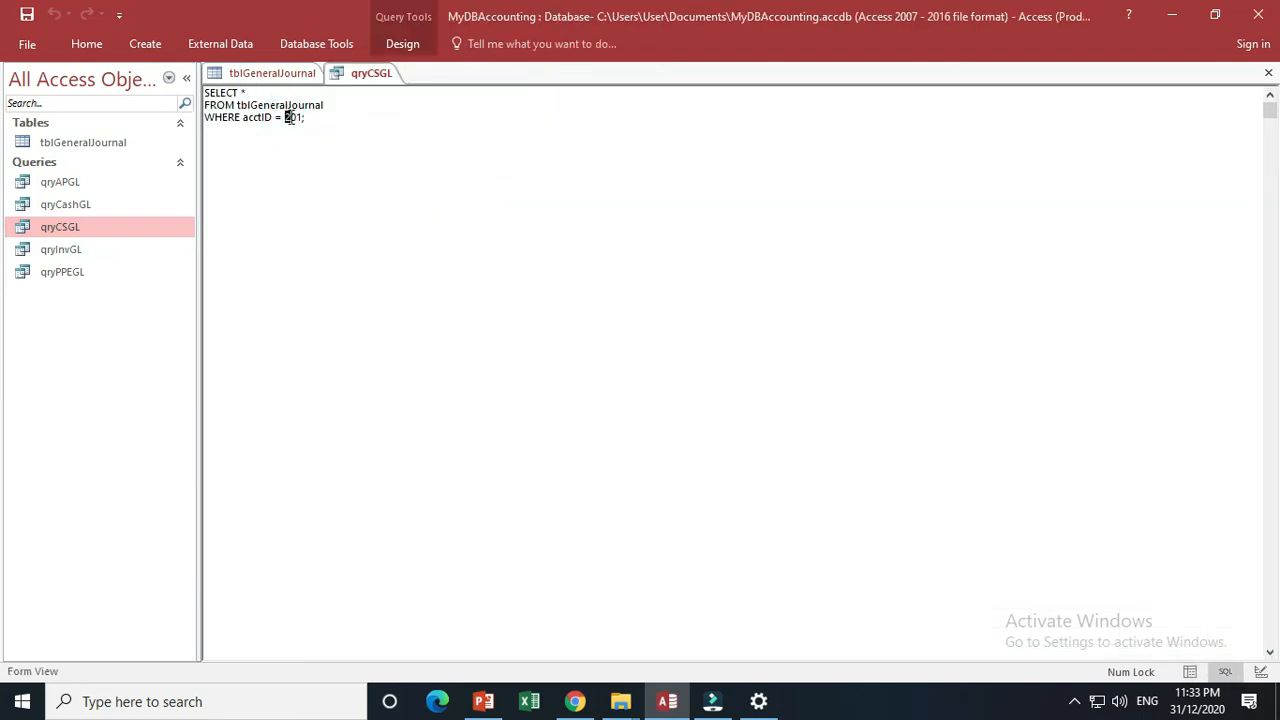
pyautogui.write('3')
# Step: View the records of qryCSGL as a datasheet to check the filter for account 301
pyautogui.rightClick(360, 74)
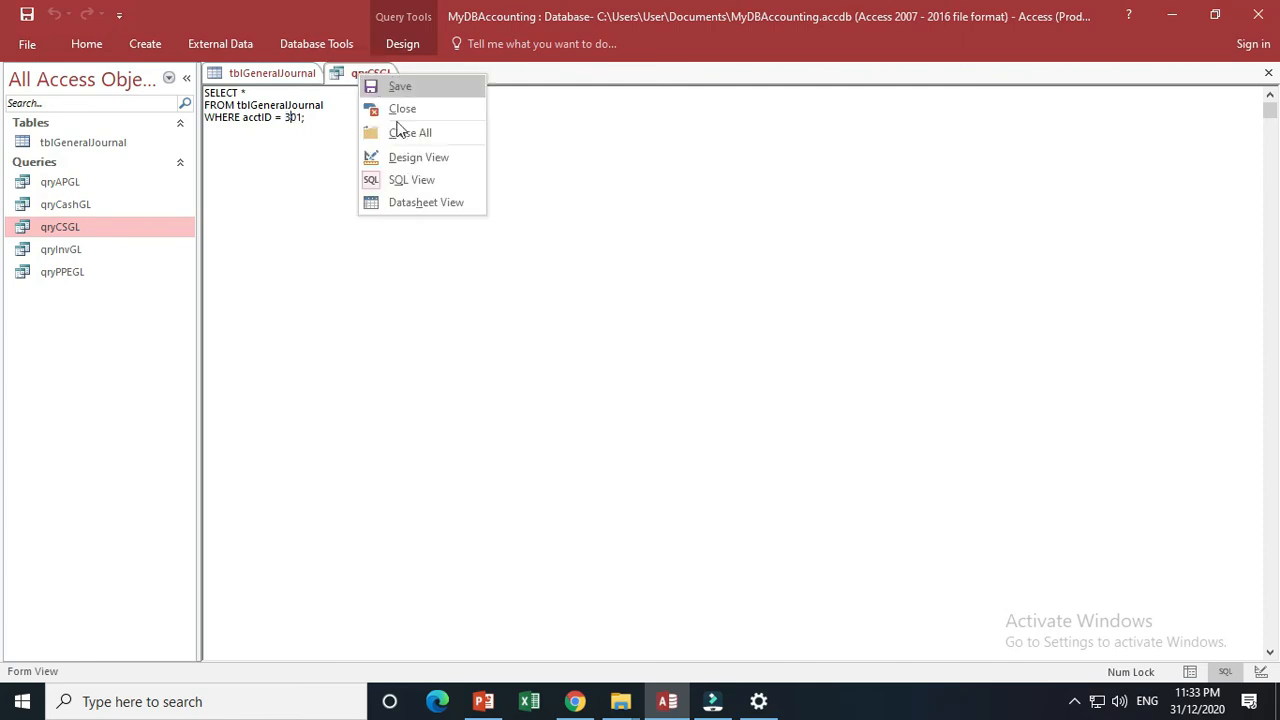
pyautogui.click(418, 203)
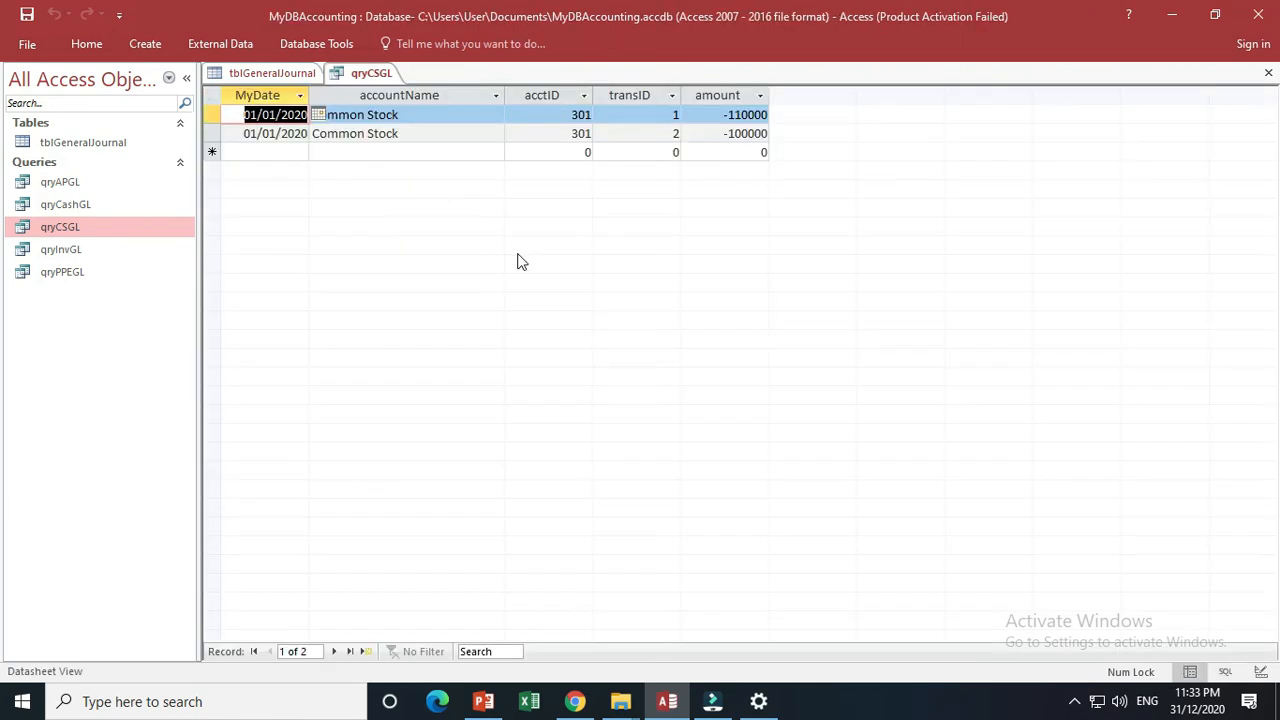
pyautogui.rightClick(369, 75)
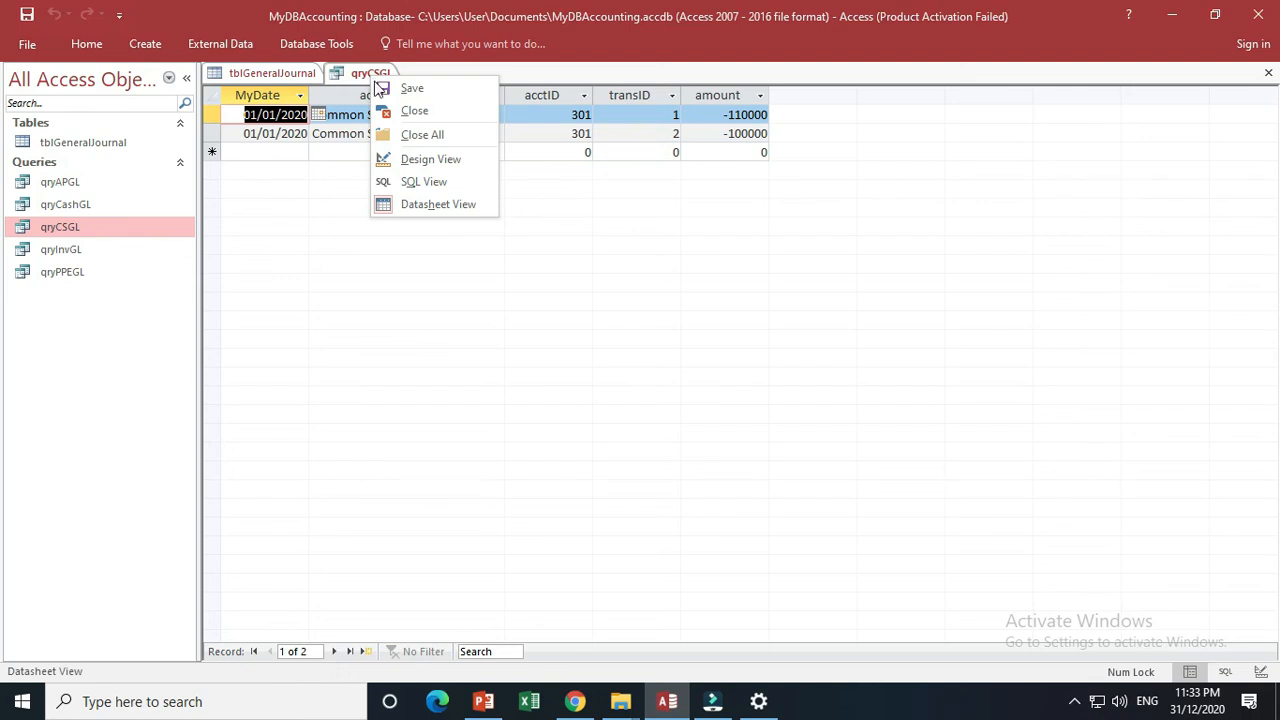
pyautogui.click(425, 205)
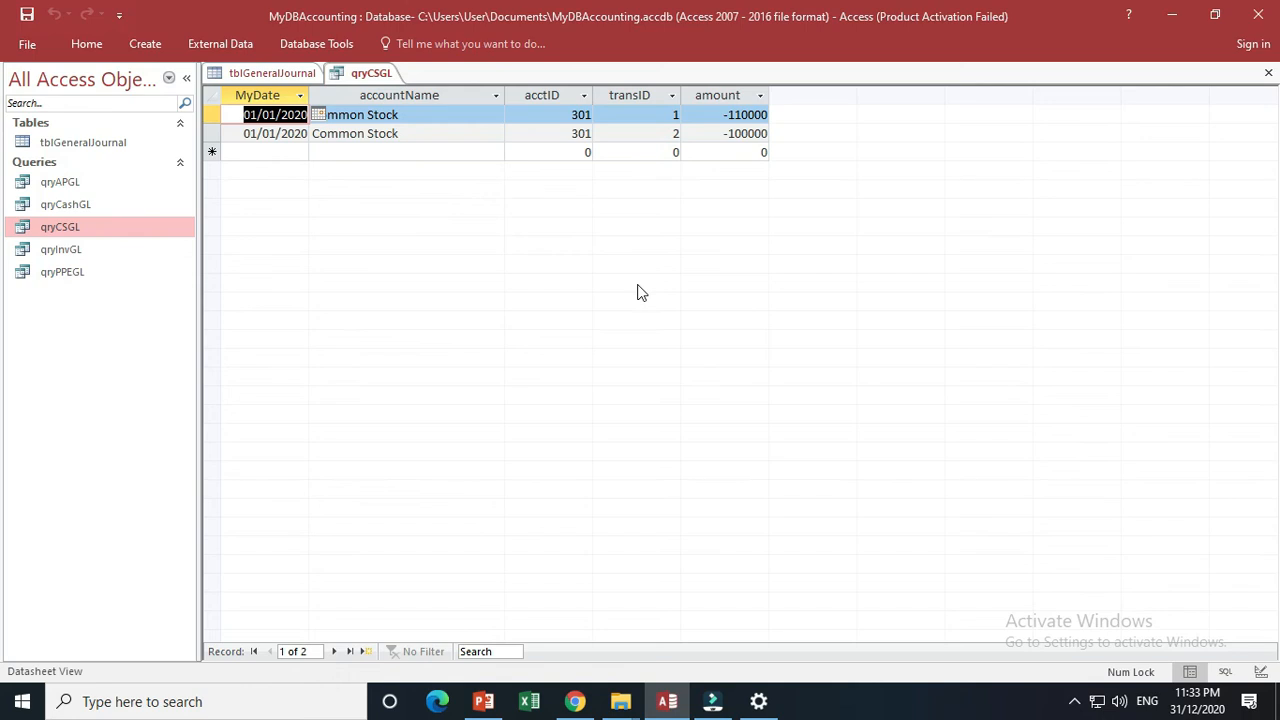
# Step: Examine the field, table and criteria of qryCSGL in the design grid, and return to its SQL statement
pyautogui.rightClick(378, 70)
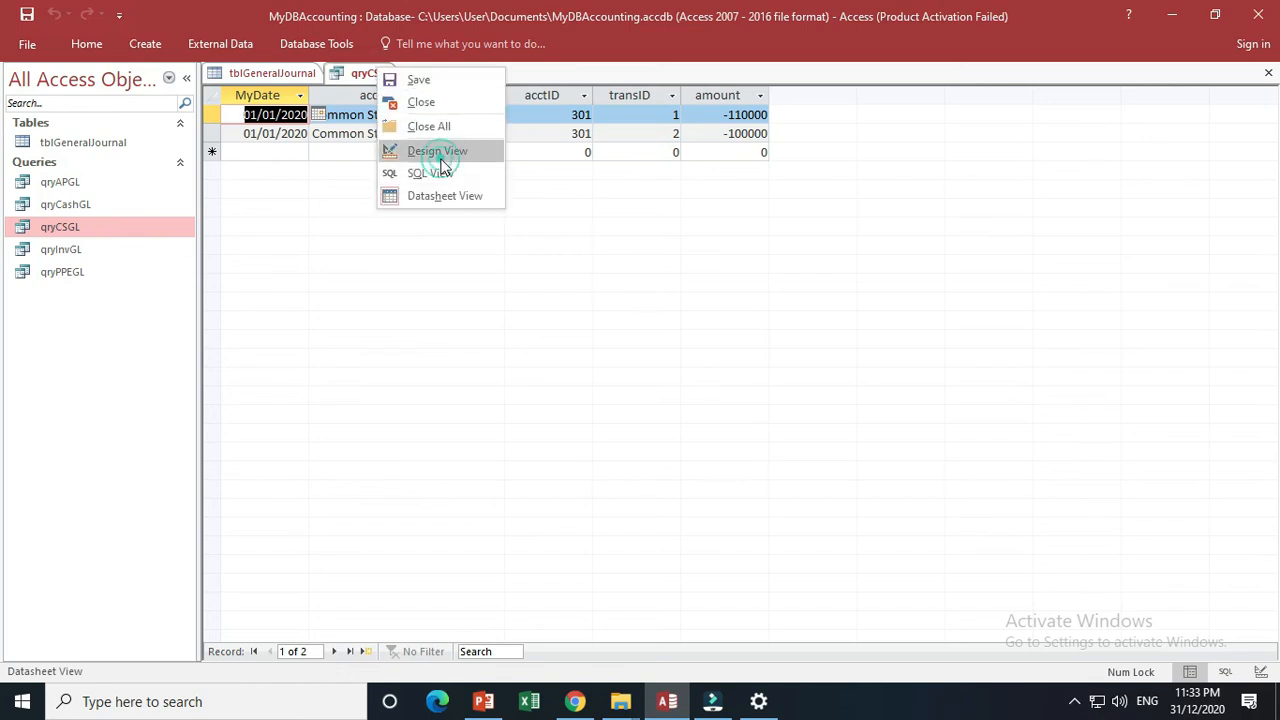
pyautogui.click(437, 152)
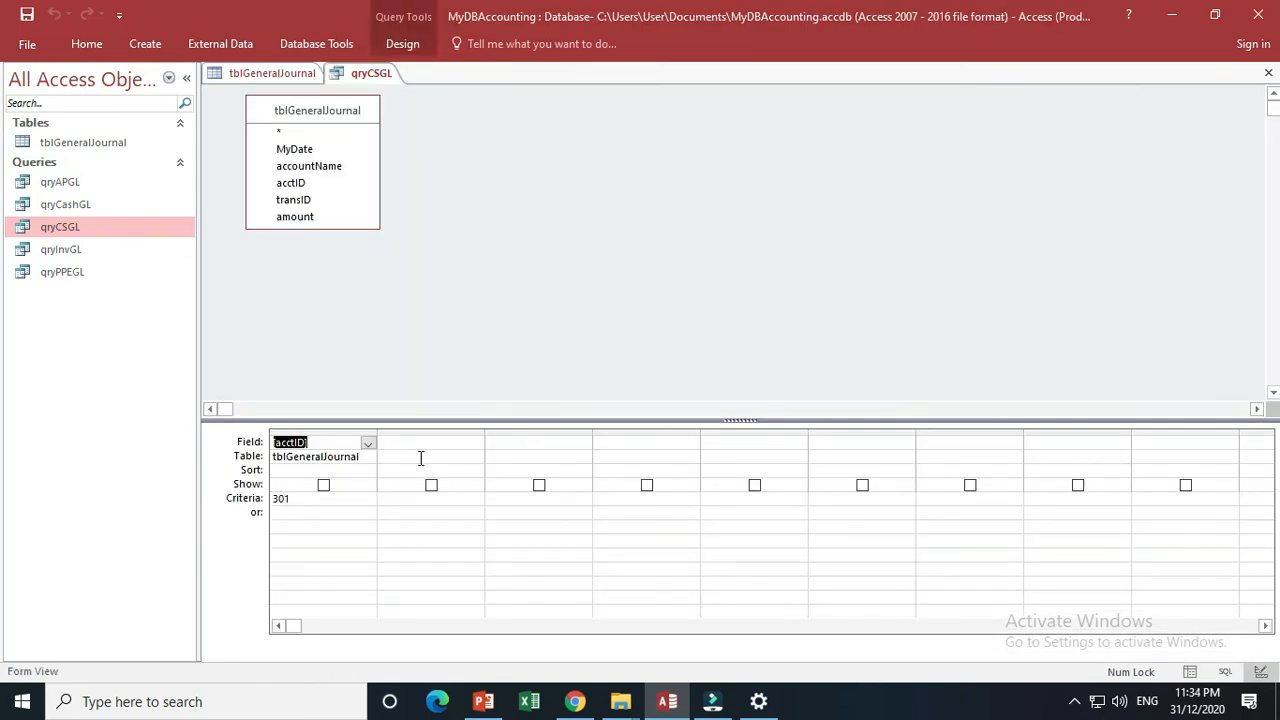
pyautogui.click(349, 524)
pyautogui.click(341, 496)
pyautogui.moveTo(358, 456); pyautogui.dragTo(272, 453)
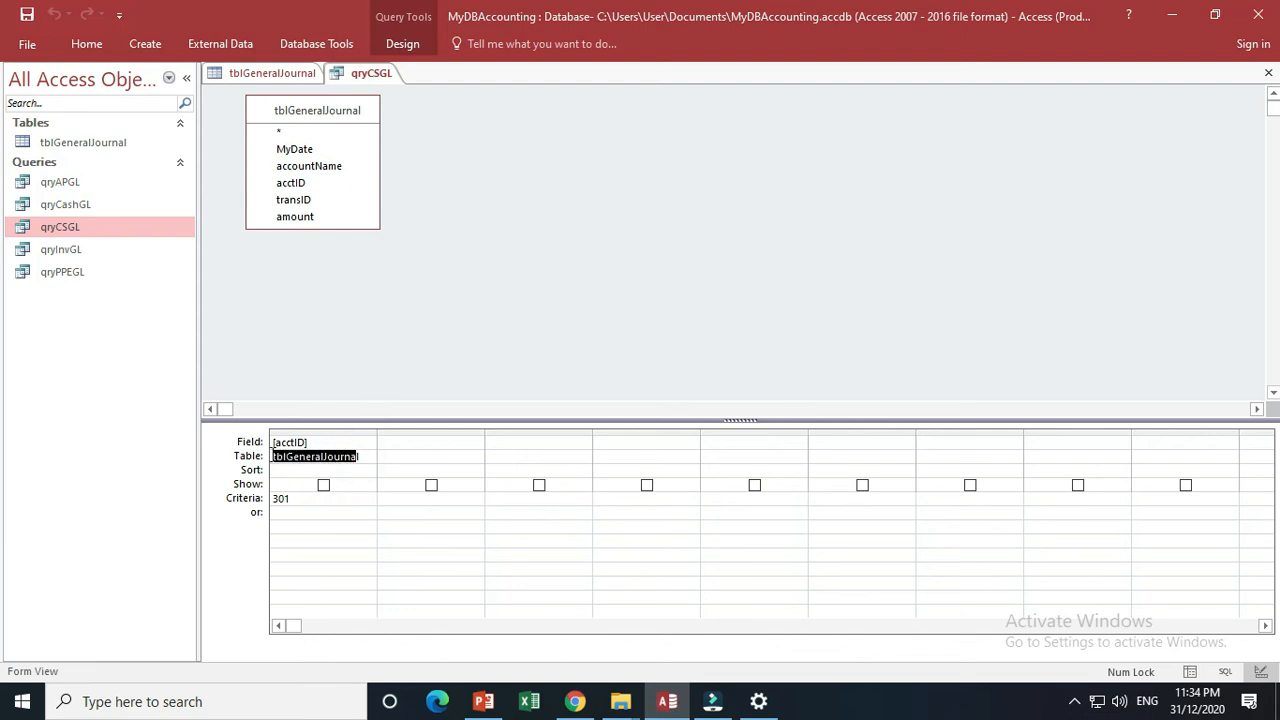
pyautogui.moveTo(290, 498); pyautogui.dragTo(265, 508)
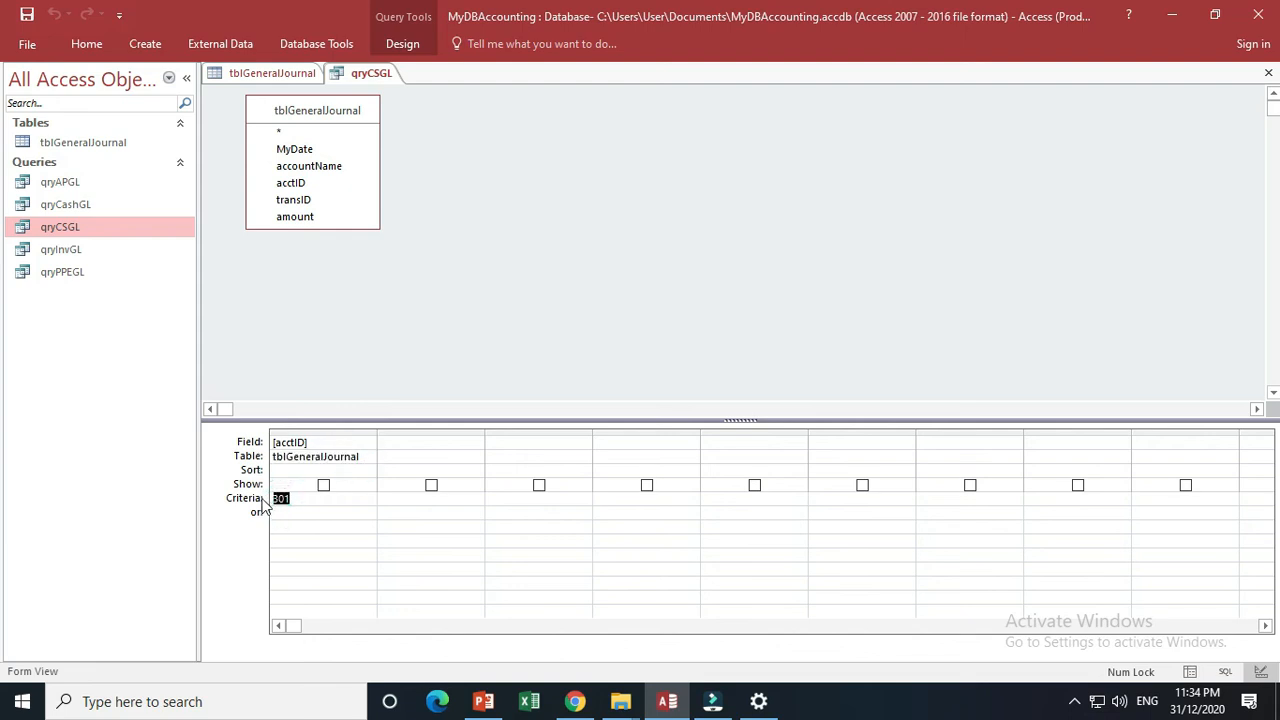
pyautogui.rightClick(358, 74)
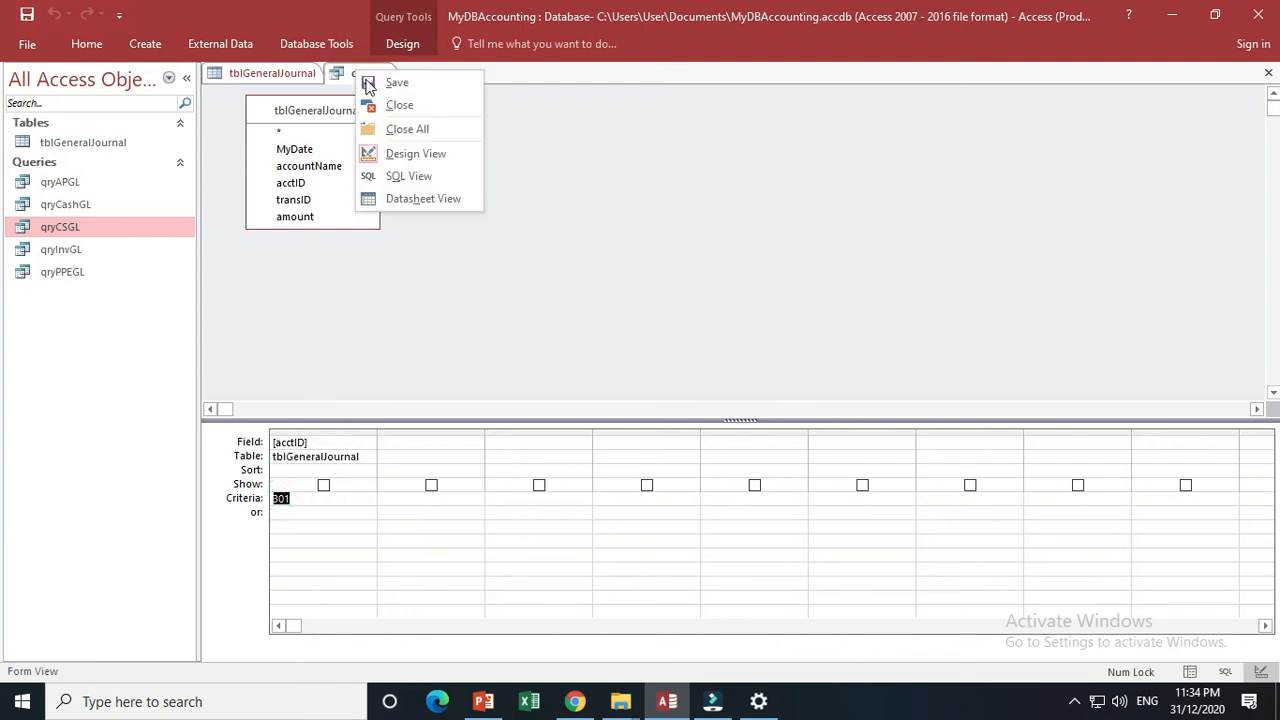
pyautogui.click(426, 177)
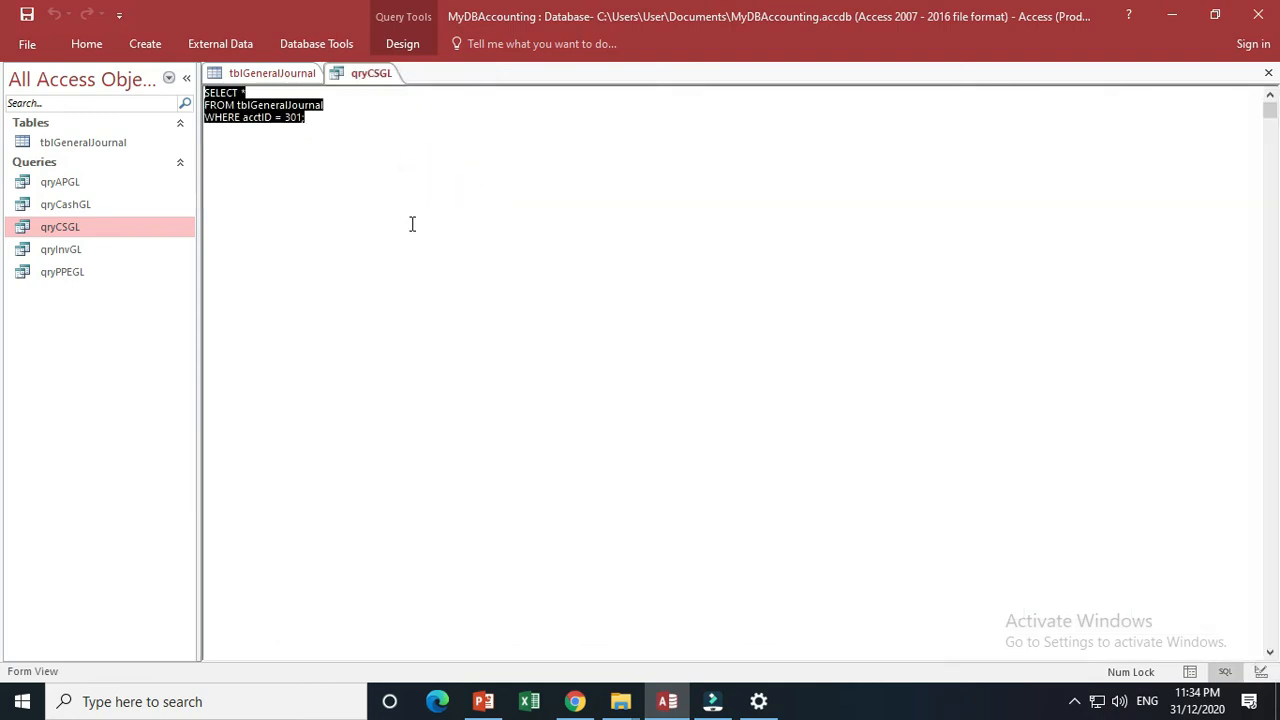
# Step: Replace the asterisk in the SELECT clause of qryCSGL with the field name MyDate copied from tblGeneralJournal, followed by a comma
pyautogui.click(71, 366)
pyautogui.click(242, 92)
pyautogui.doubleClick(242, 92)
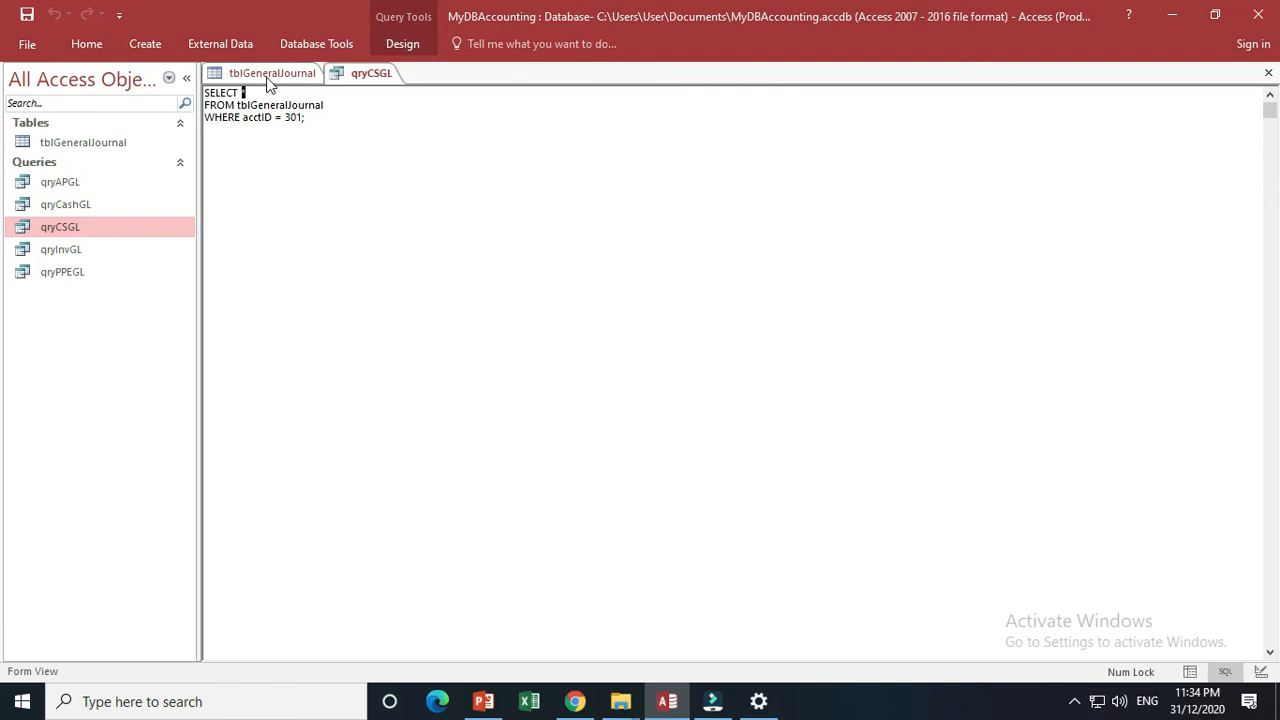
pyautogui.click(268, 85)
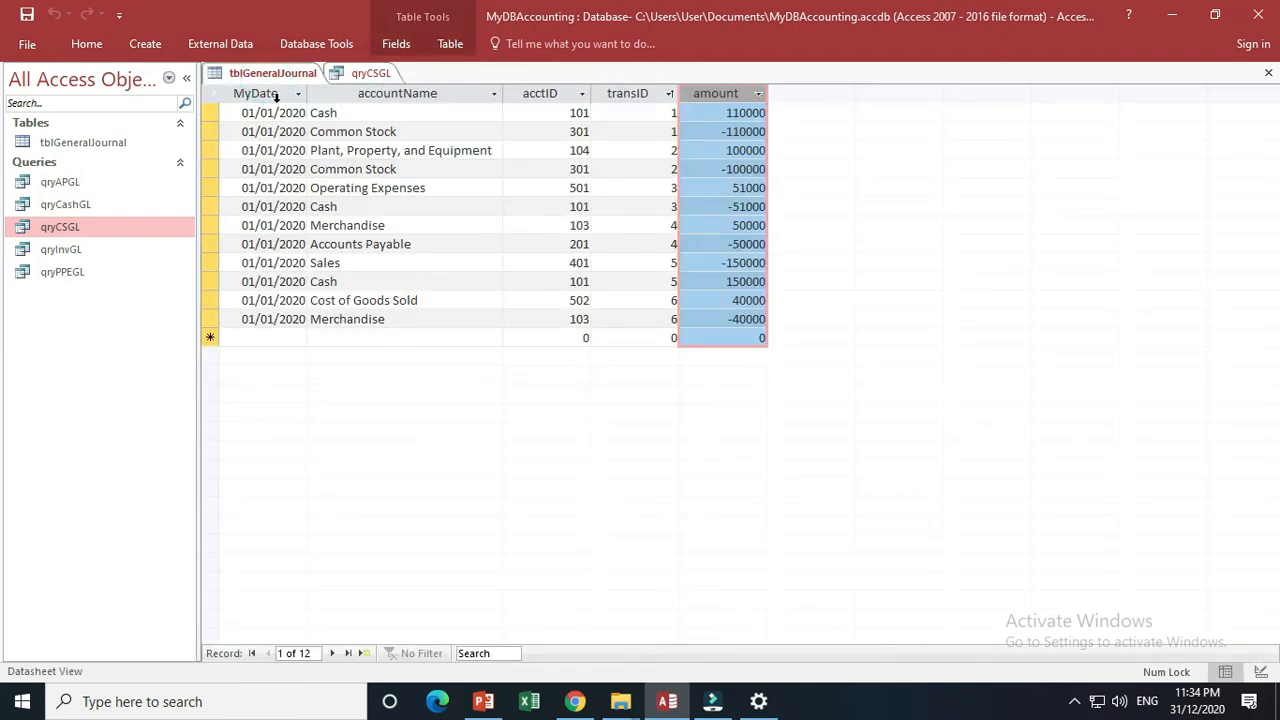
pyautogui.click(277, 95)
pyautogui.doubleClick(277, 95)
pyautogui.hotkey('ctrl', 'c')
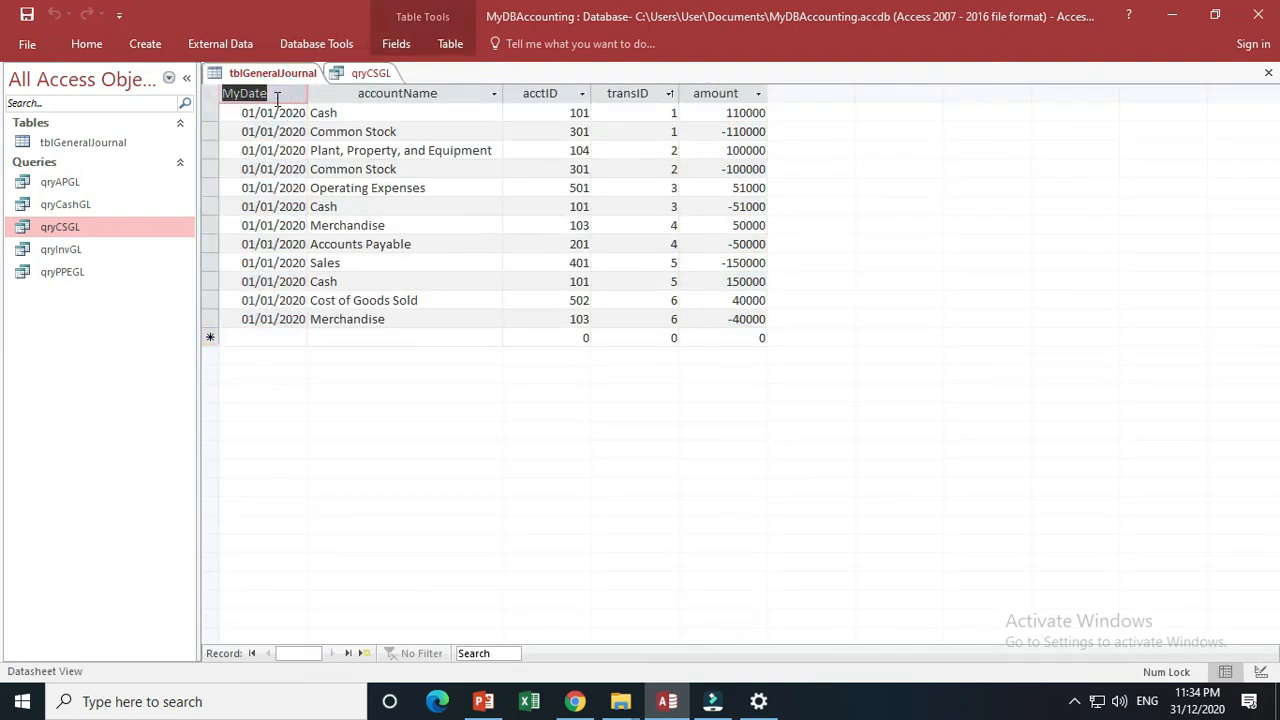
pyautogui.click(352, 73)
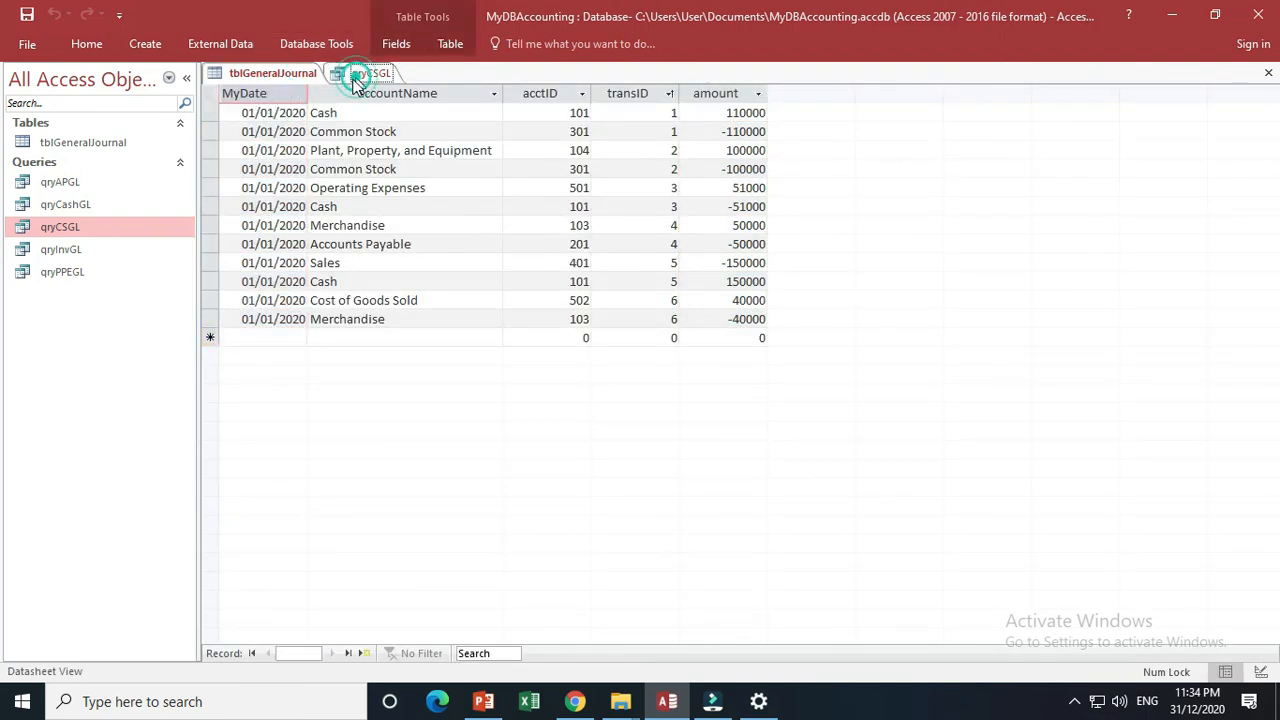
pyautogui.hotkey('ctrl', 'v')
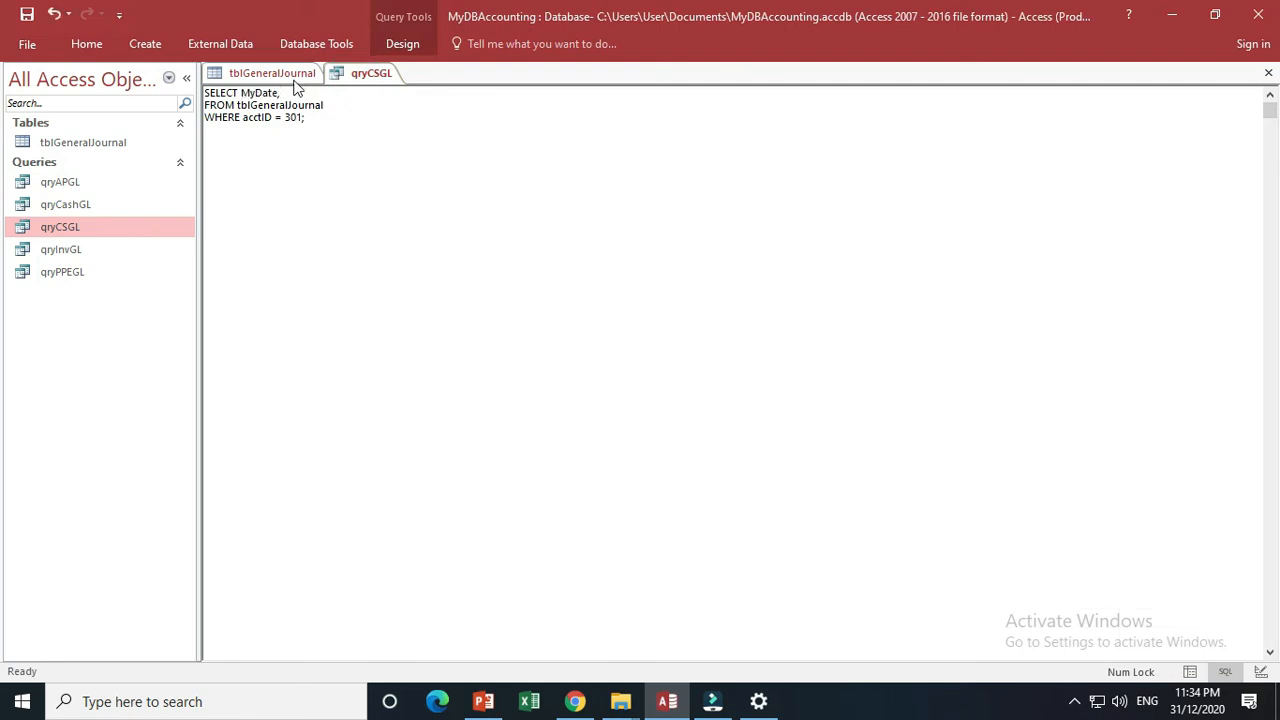
# Step: Add the fields accountName and acctID to the SELECT clause after MyDate, copying their names from tblGeneralJournal
pyautogui.click(295, 76)
pyautogui.doubleClick(398, 94)
pyautogui.hotkey('ctrl', 'c')
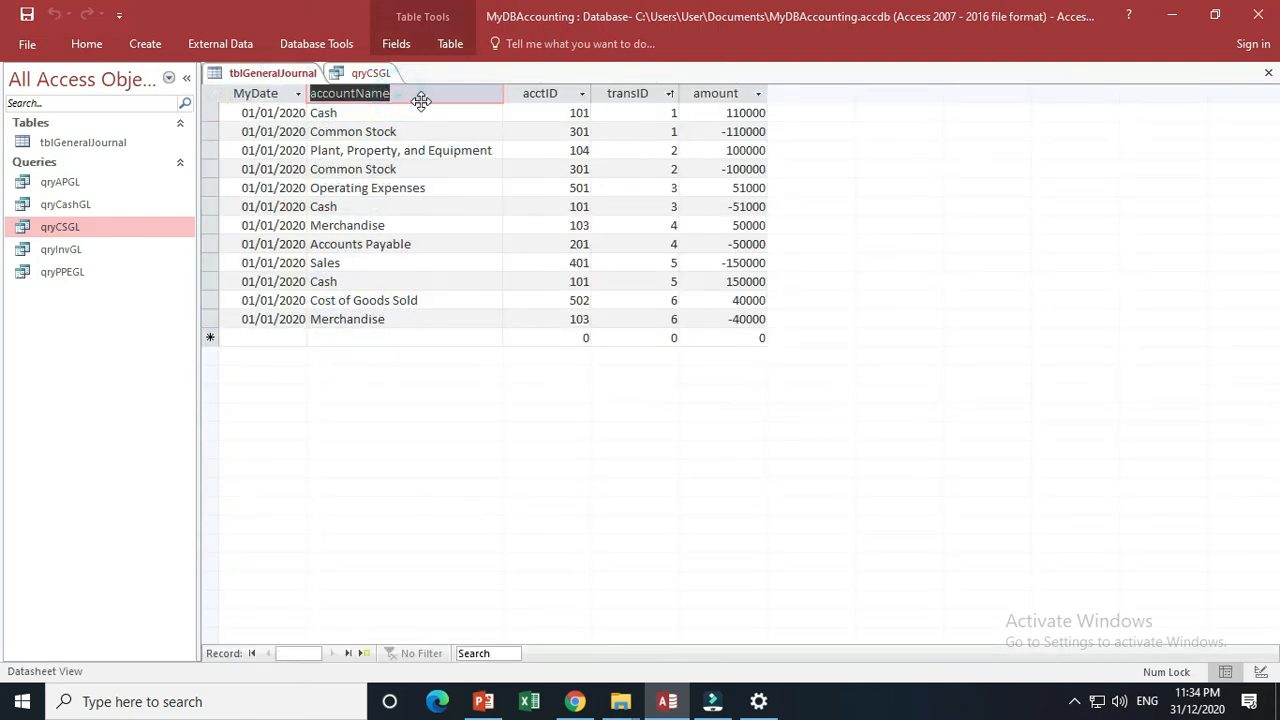
pyautogui.click(381, 75)
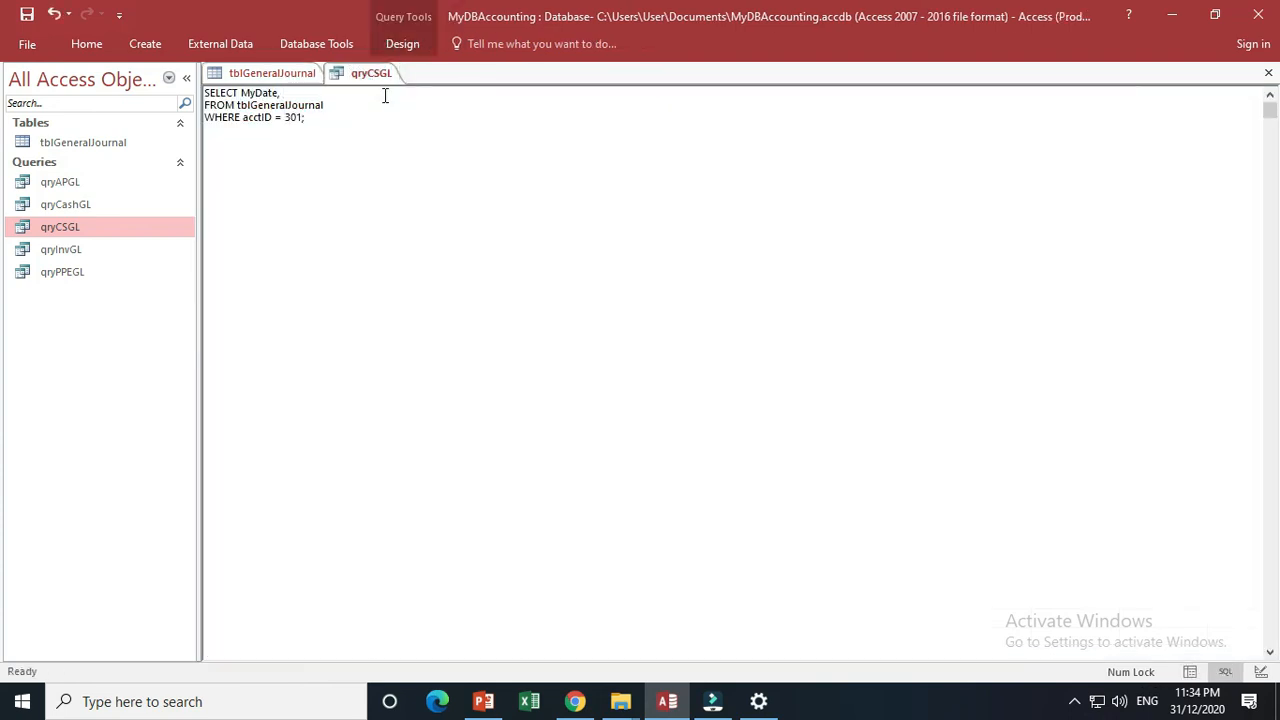
pyautogui.hotkey('ctrl', 'v')
pyautogui.click(285, 73)
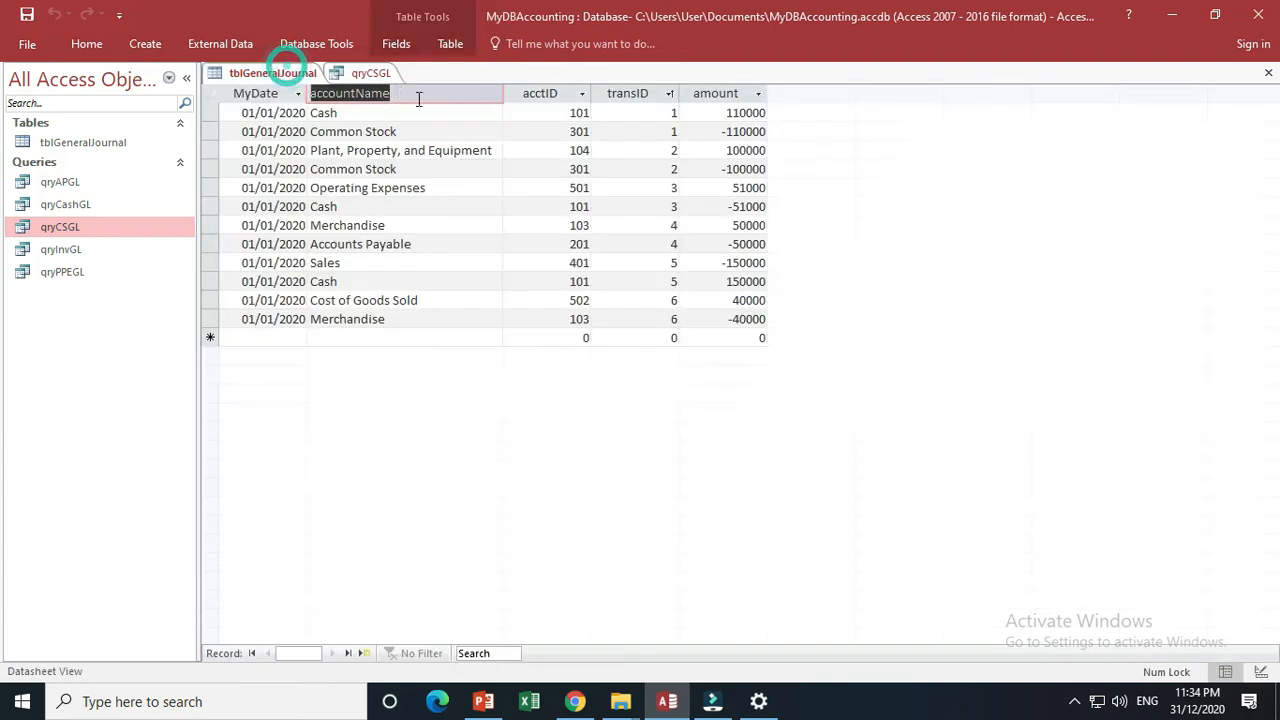
pyautogui.doubleClick(524, 93)
pyautogui.hotkey('ctrl', 'c')
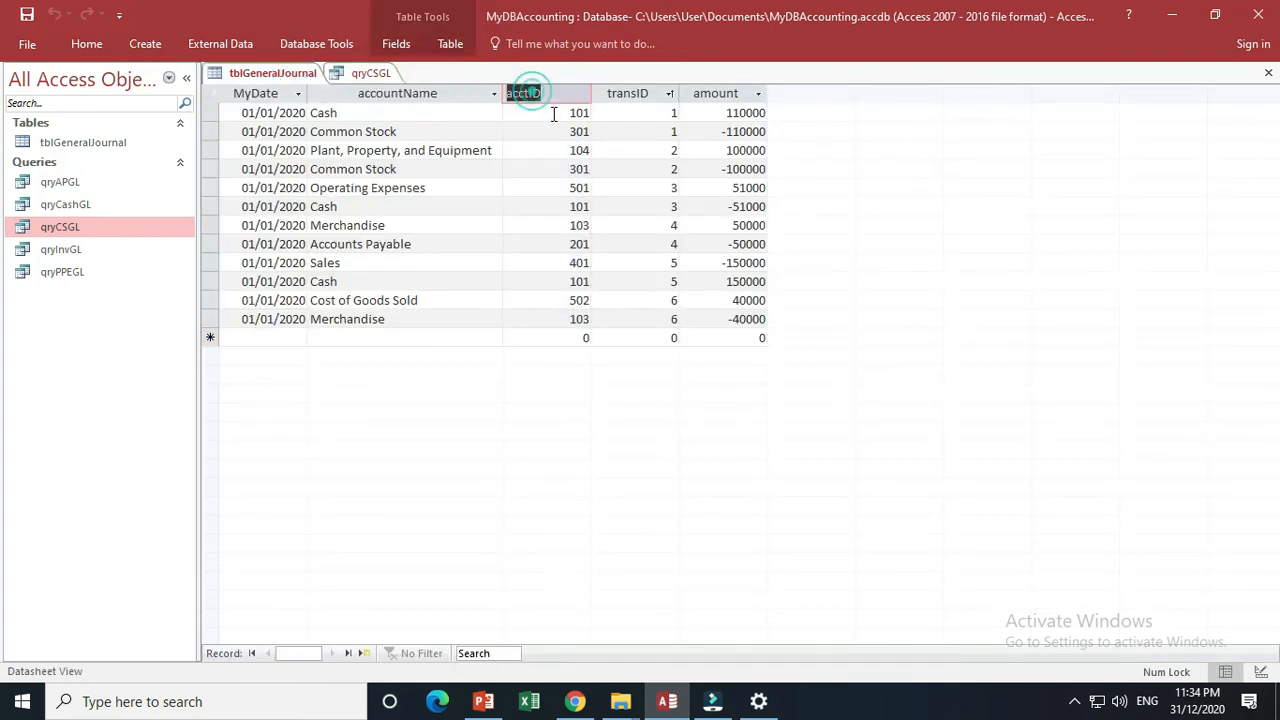
pyautogui.click(368, 73)
pyautogui.write(', accountName,')
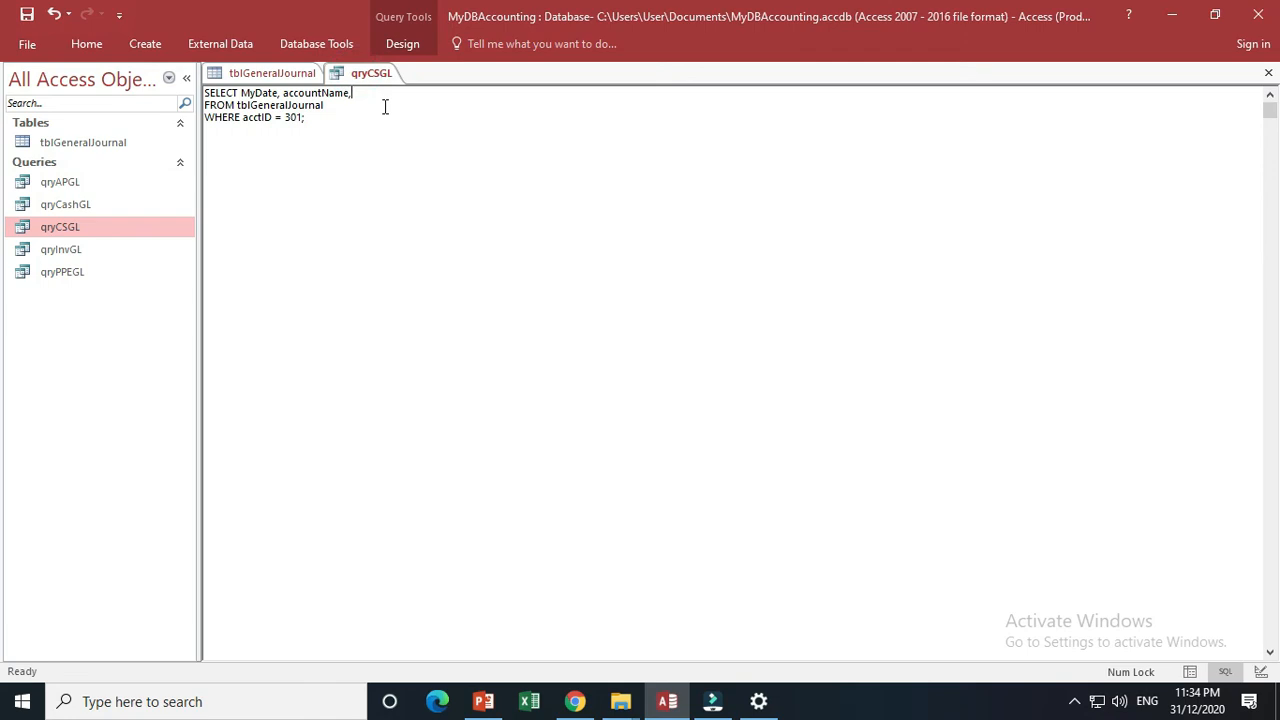
pyautogui.hotkey('ctrl', 'v')
# Step: Complete the SELECT clause with the fields transID and amount, separated by a comma, after checking the column names in tblGeneralJournal
pyautogui.click(266, 73)
pyautogui.click(643, 94)
pyautogui.doubleClick(643, 94)
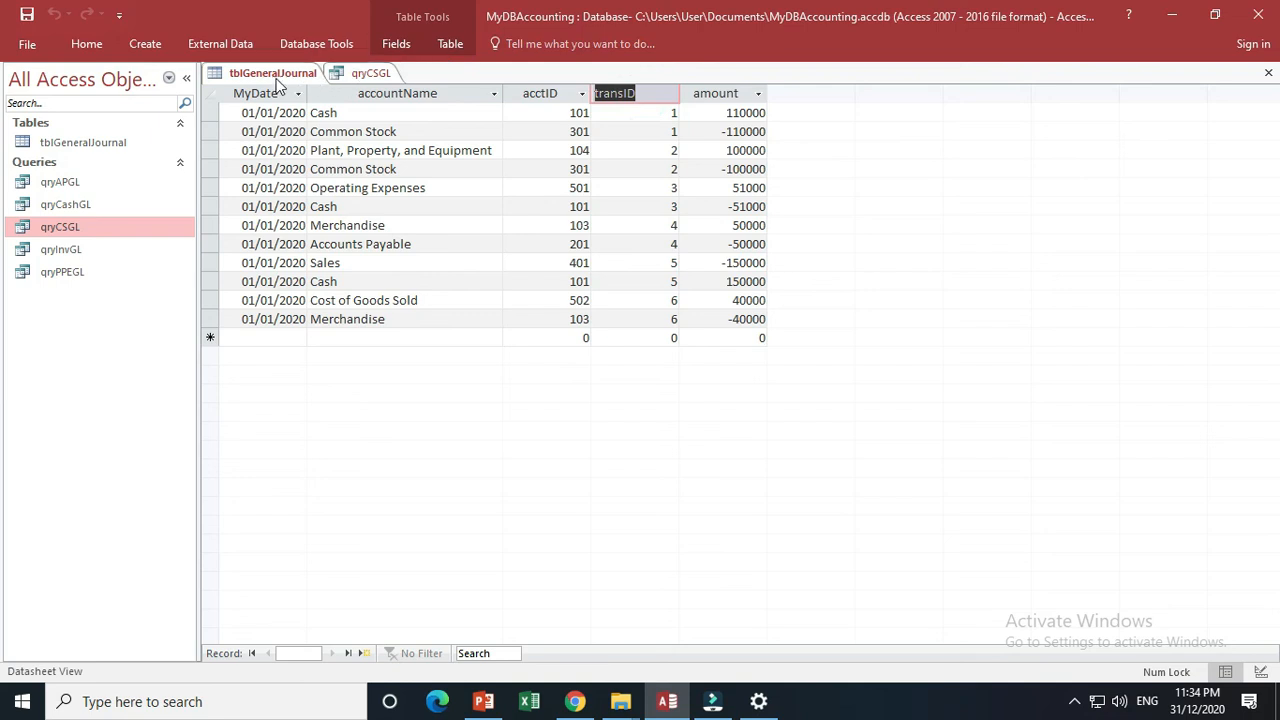
pyautogui.click(371, 73)
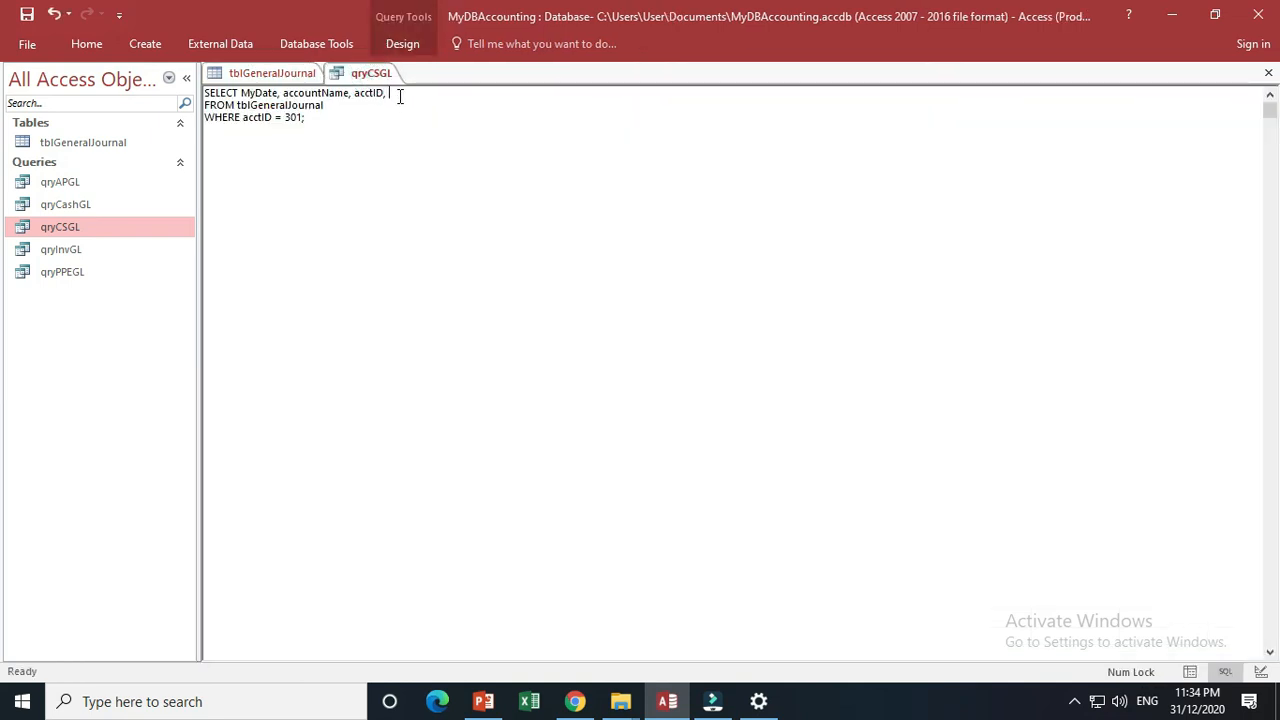
pyautogui.write('transID,')
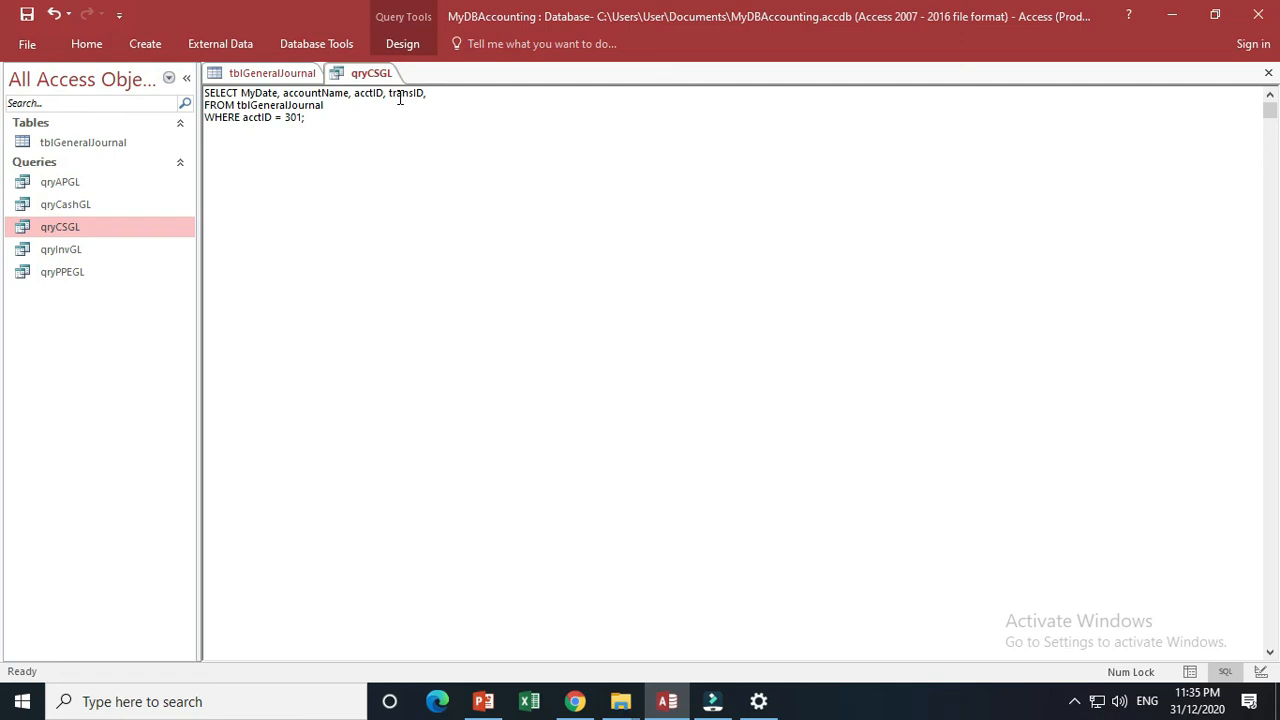
pyautogui.click(268, 73)
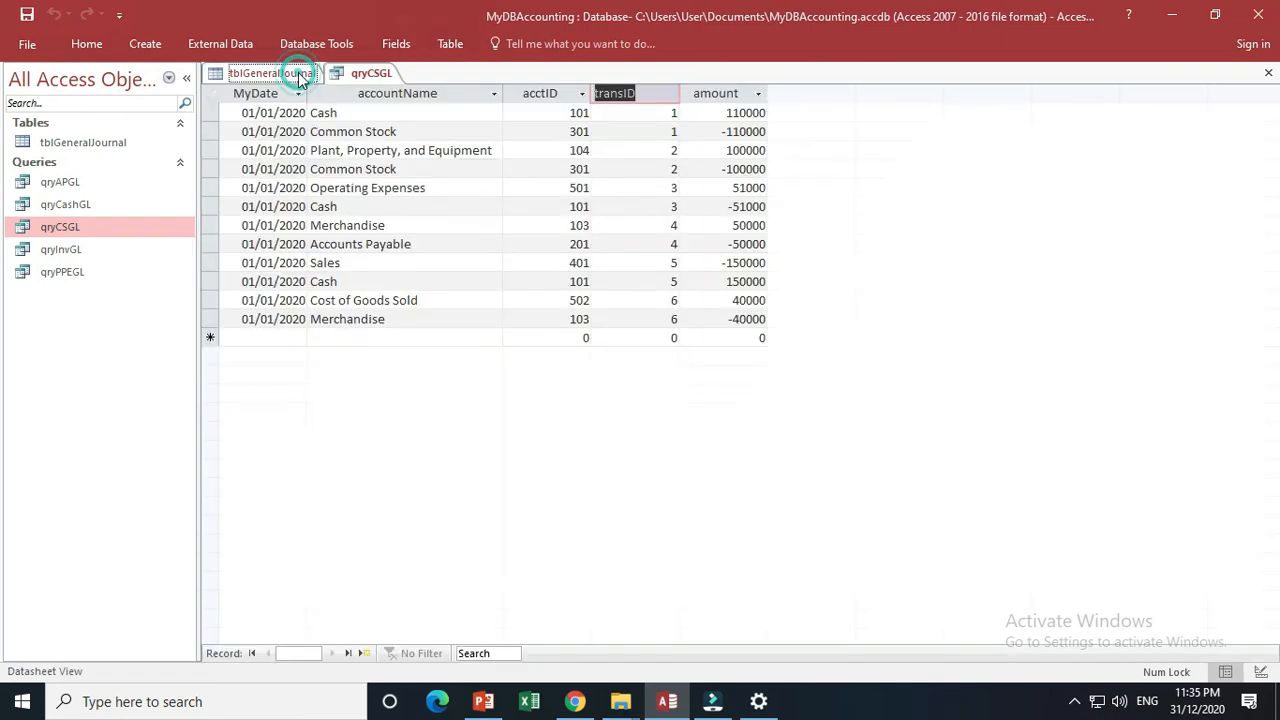
pyautogui.click(370, 73)
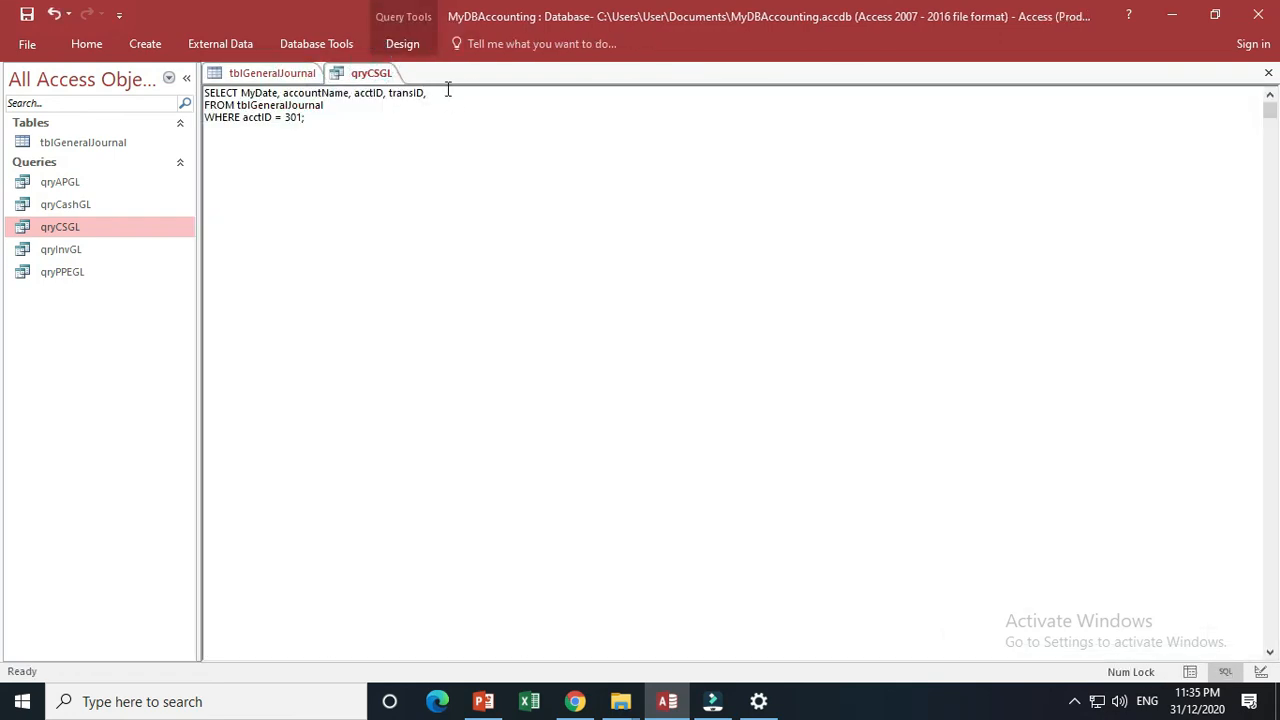
pyautogui.write('amount')
pyautogui.click(449, 200)
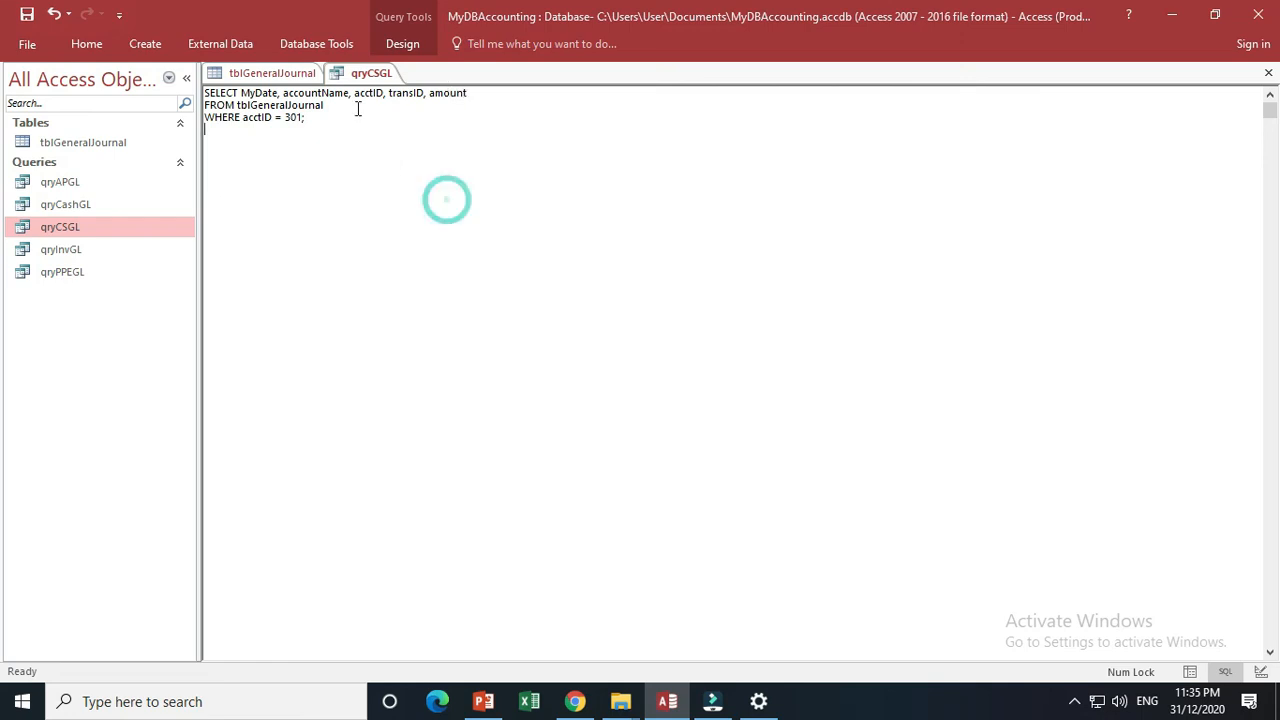
# Step: Examine the separate field columns and the acctID criteria of qryCSGL in the design grid, and display its records in the datasheet
pyautogui.rightClick(371, 78)
pyautogui.click(431, 163)
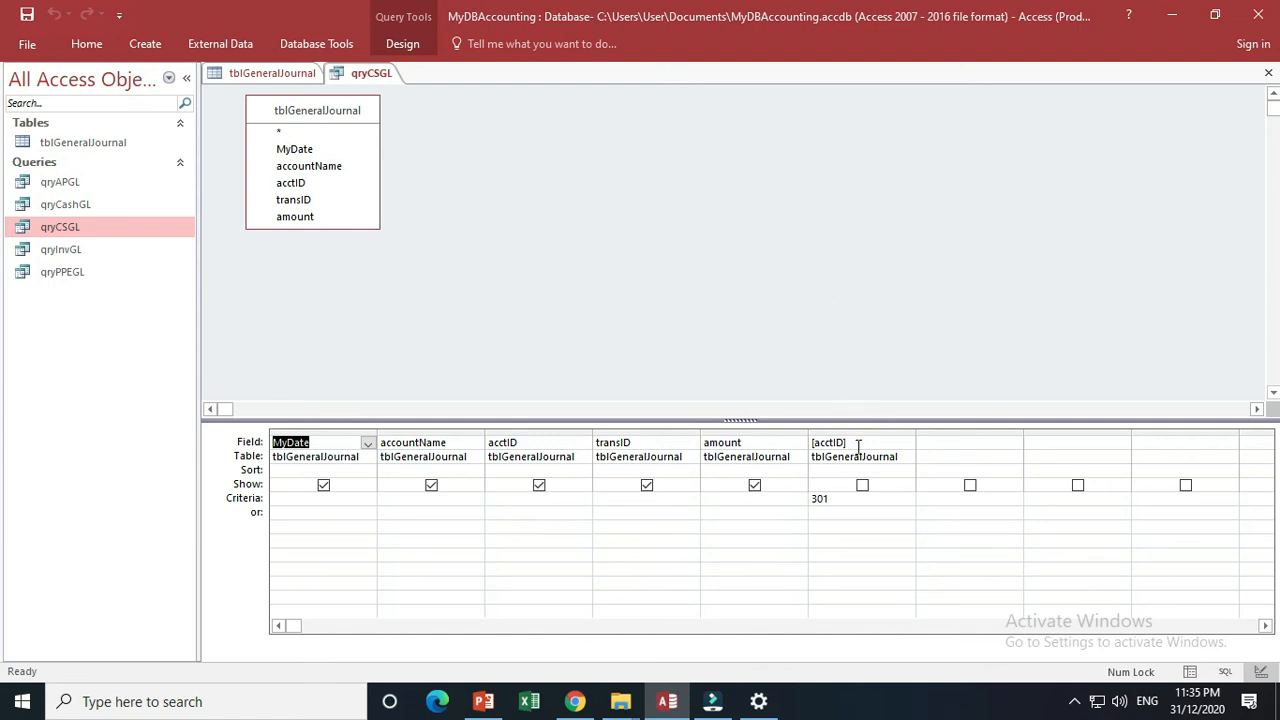
pyautogui.click(908, 457)
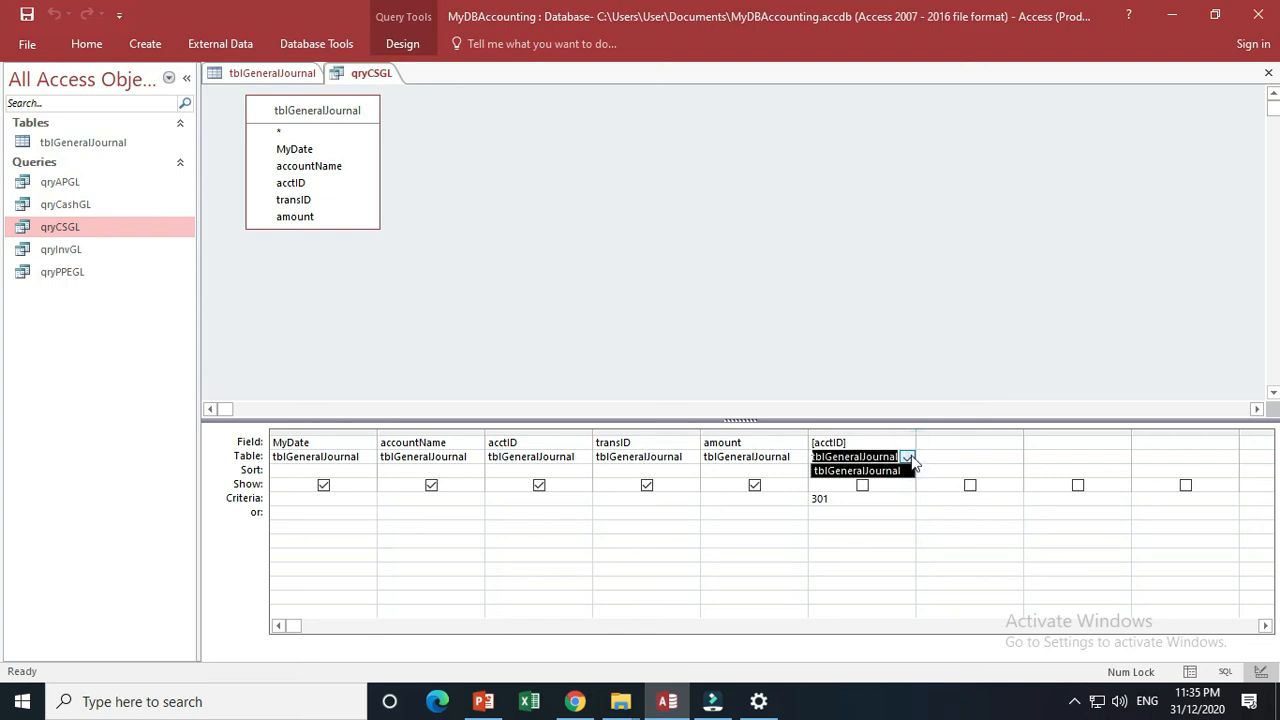
pyautogui.click(862, 442)
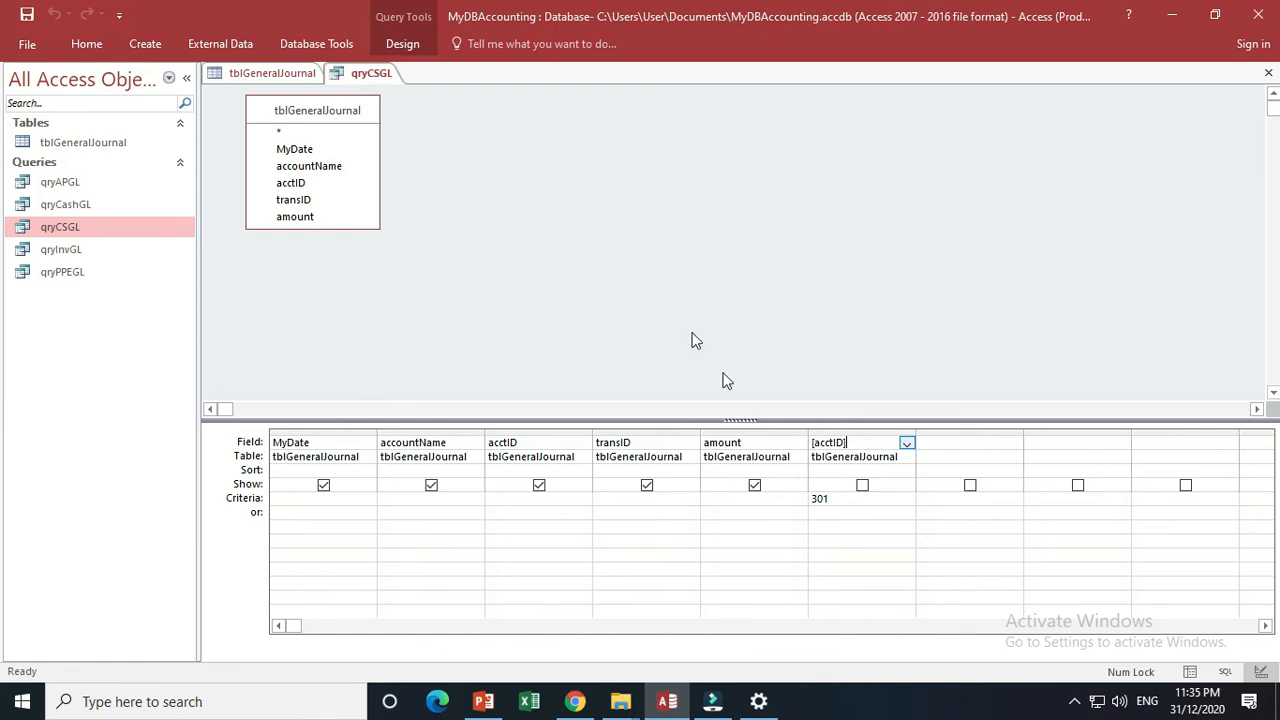
pyautogui.rightClick(392, 77)
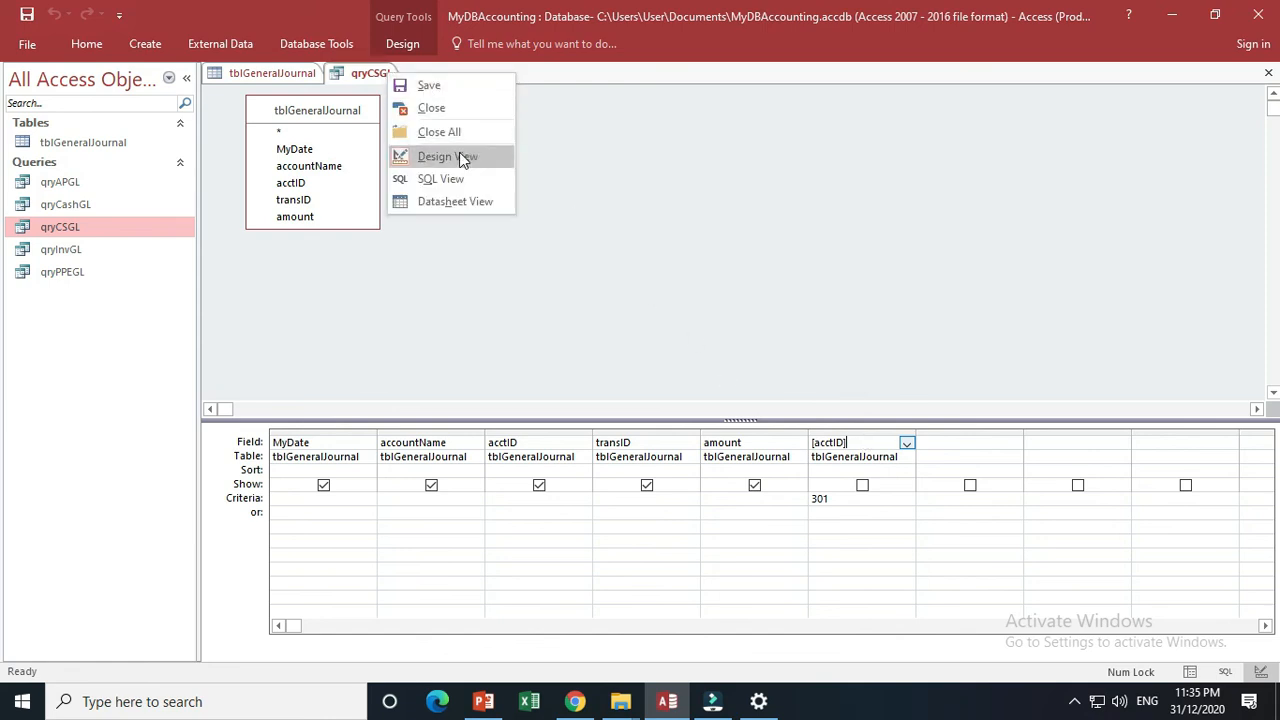
pyautogui.click(459, 199)
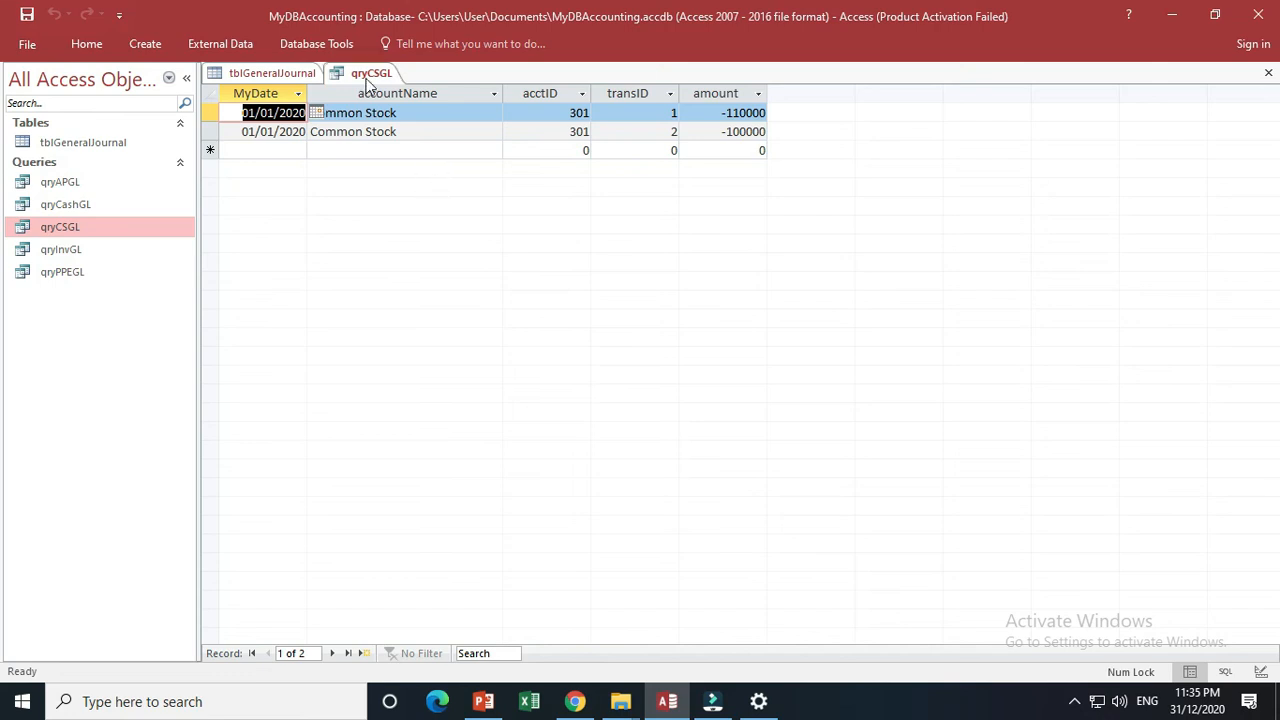
pyautogui.click(392, 78)
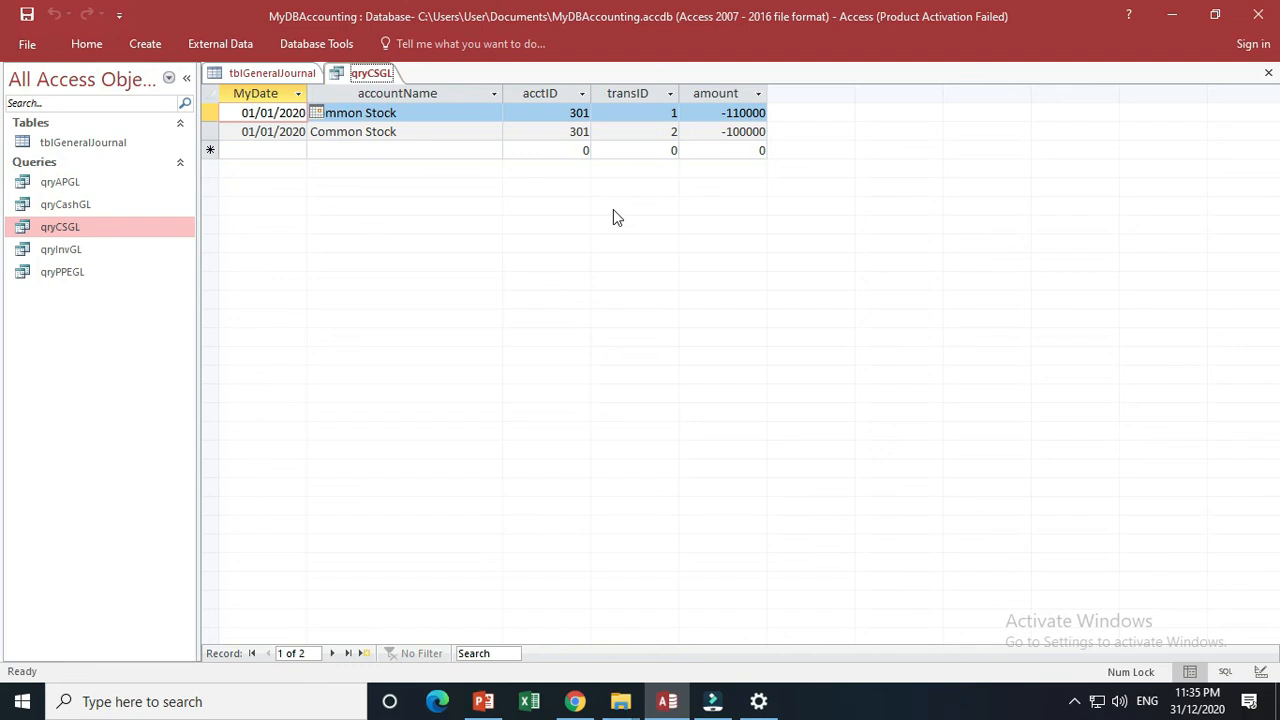
# Step: Return qryCSGL to its SQL statement and review the SELECT field list, the FROM table and the WHERE condition
pyautogui.rightClick(358, 79)
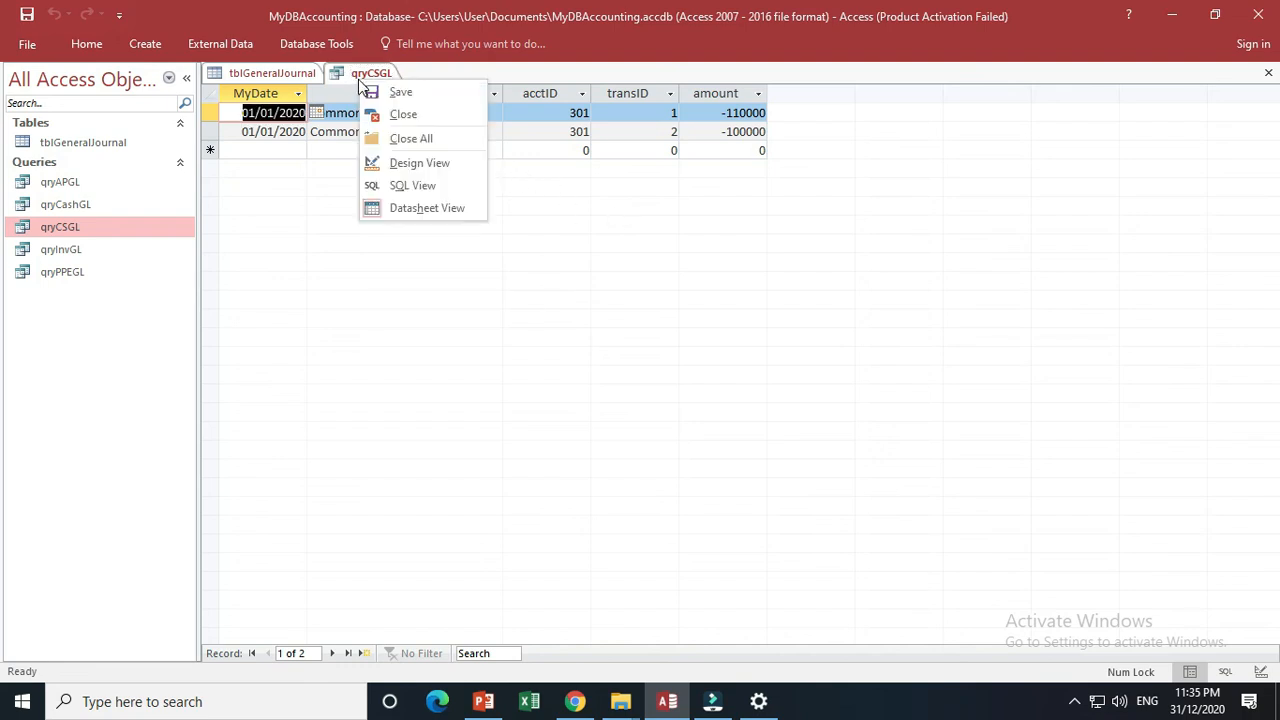
pyautogui.click(465, 161)
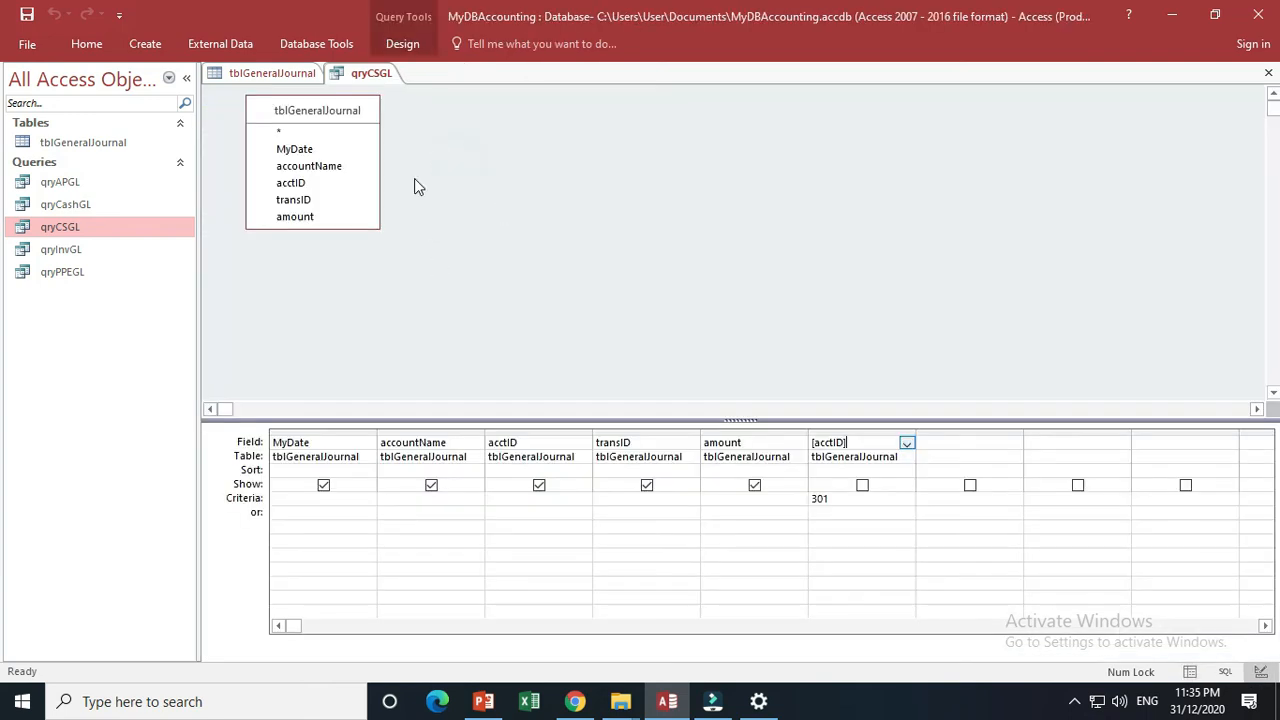
pyautogui.rightClick(361, 76)
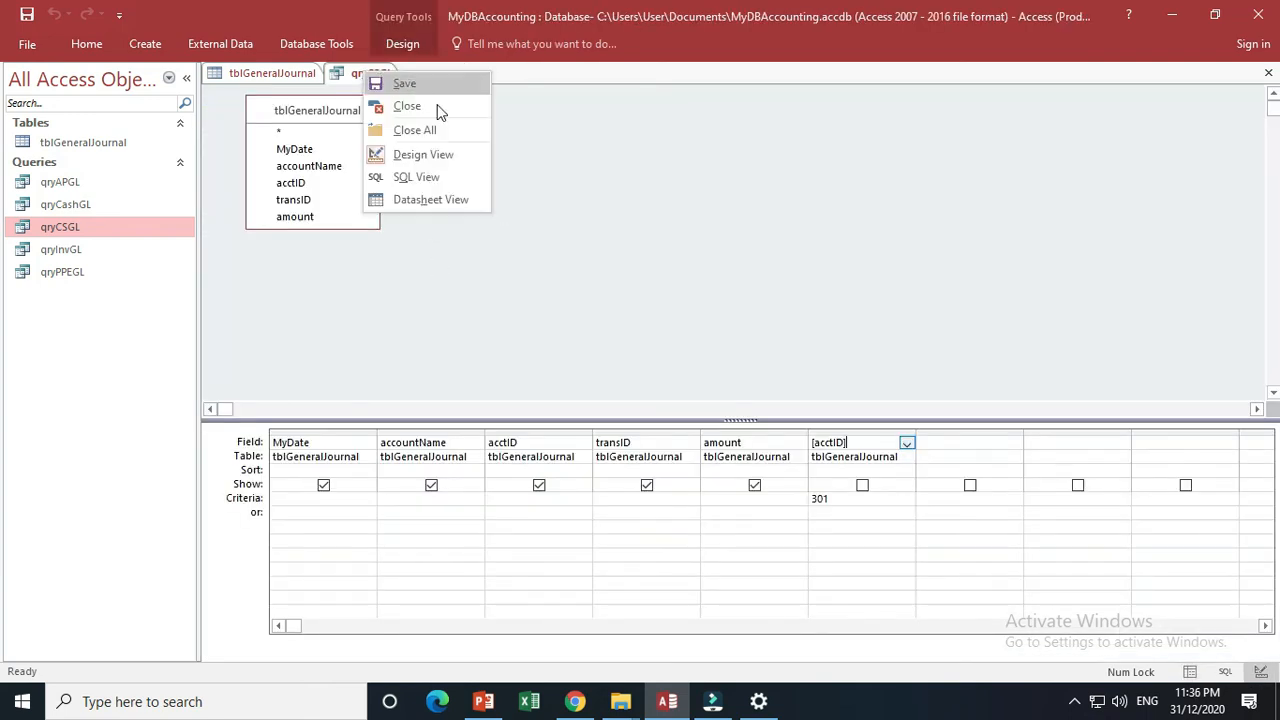
pyautogui.click(436, 180)
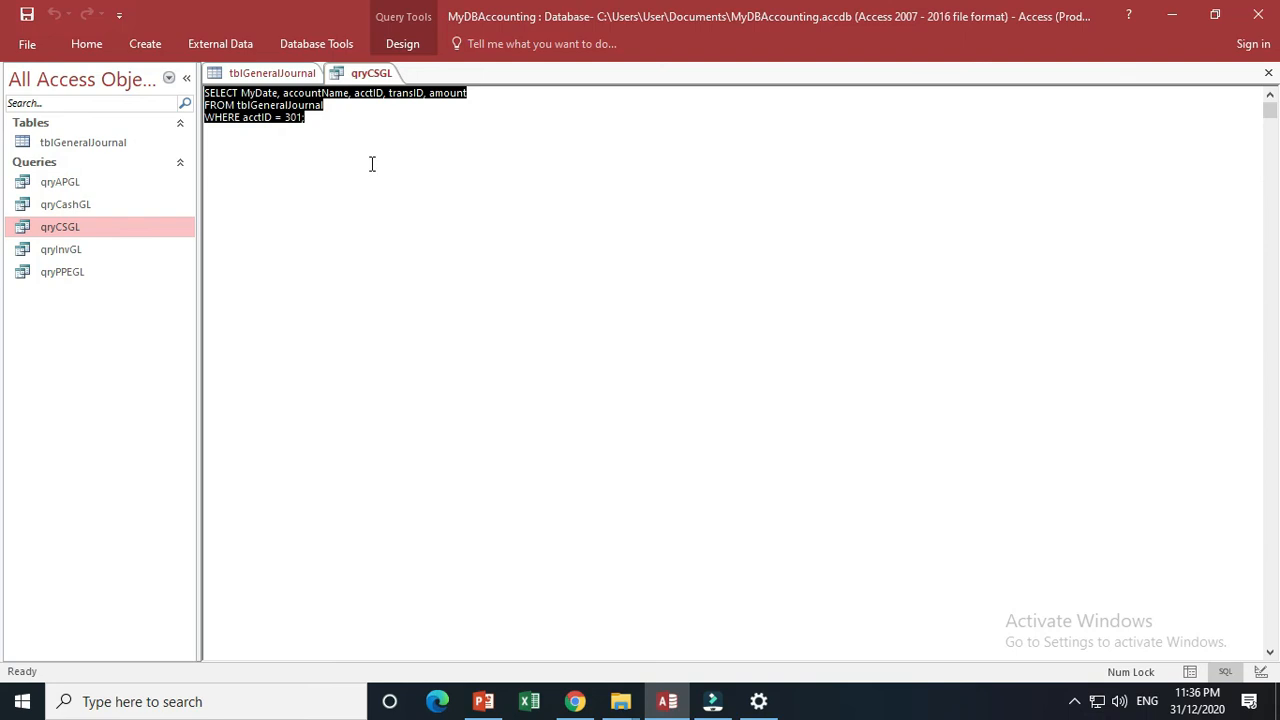
pyautogui.hotkey('ctrl', 'a')
pyautogui.moveTo(486, 90); pyautogui.dragTo(239, 93)
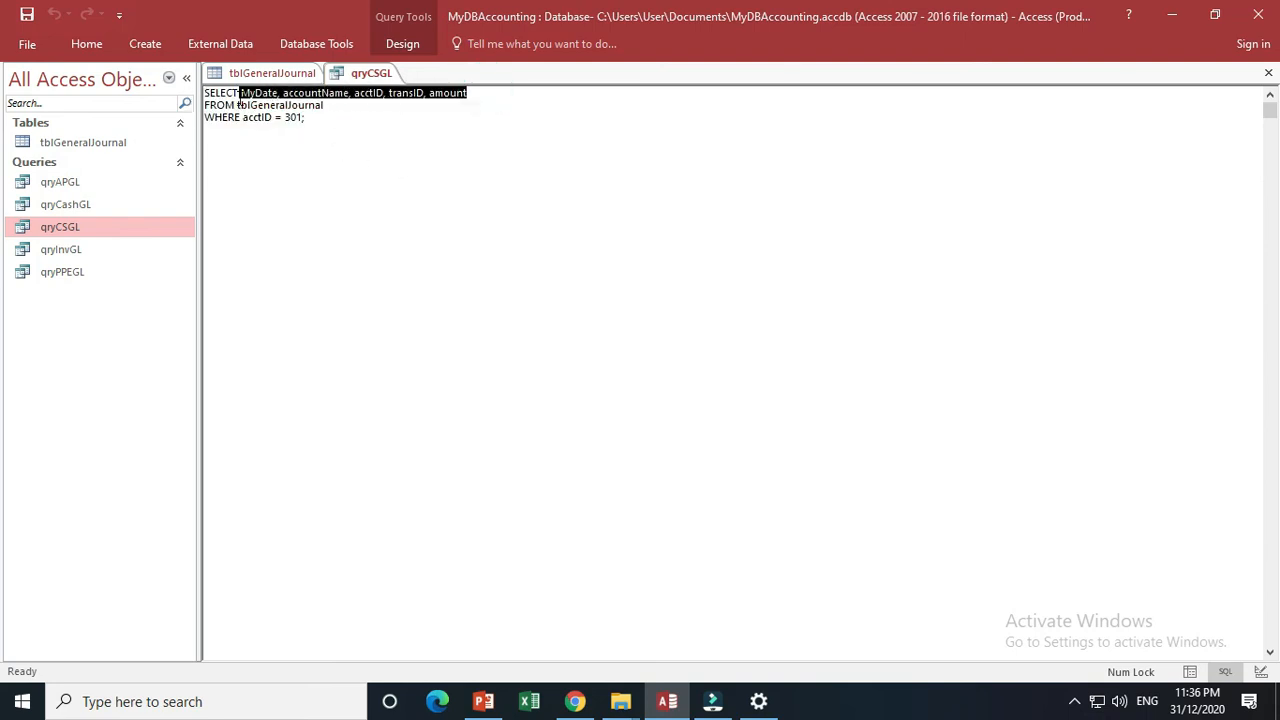
pyautogui.click(344, 105)
pyautogui.moveTo(344, 105); pyautogui.dragTo(238, 116)
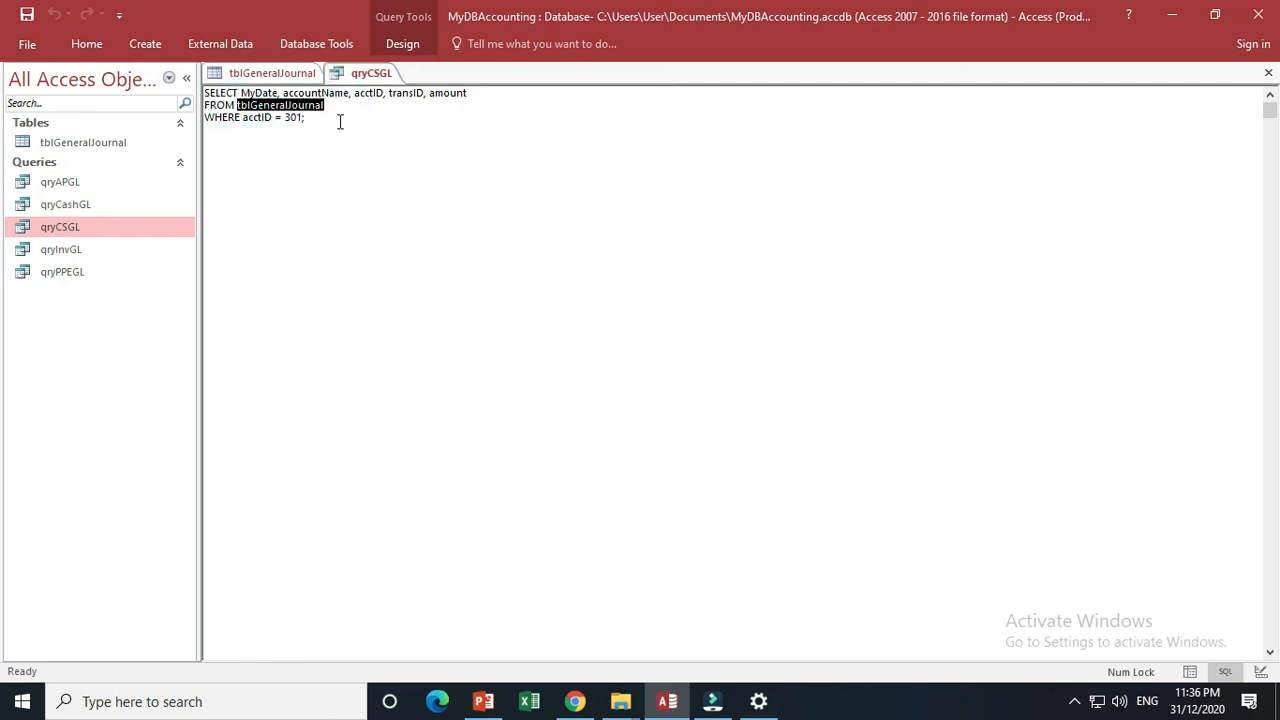
pyautogui.moveTo(322, 119); pyautogui.dragTo(198, 119)
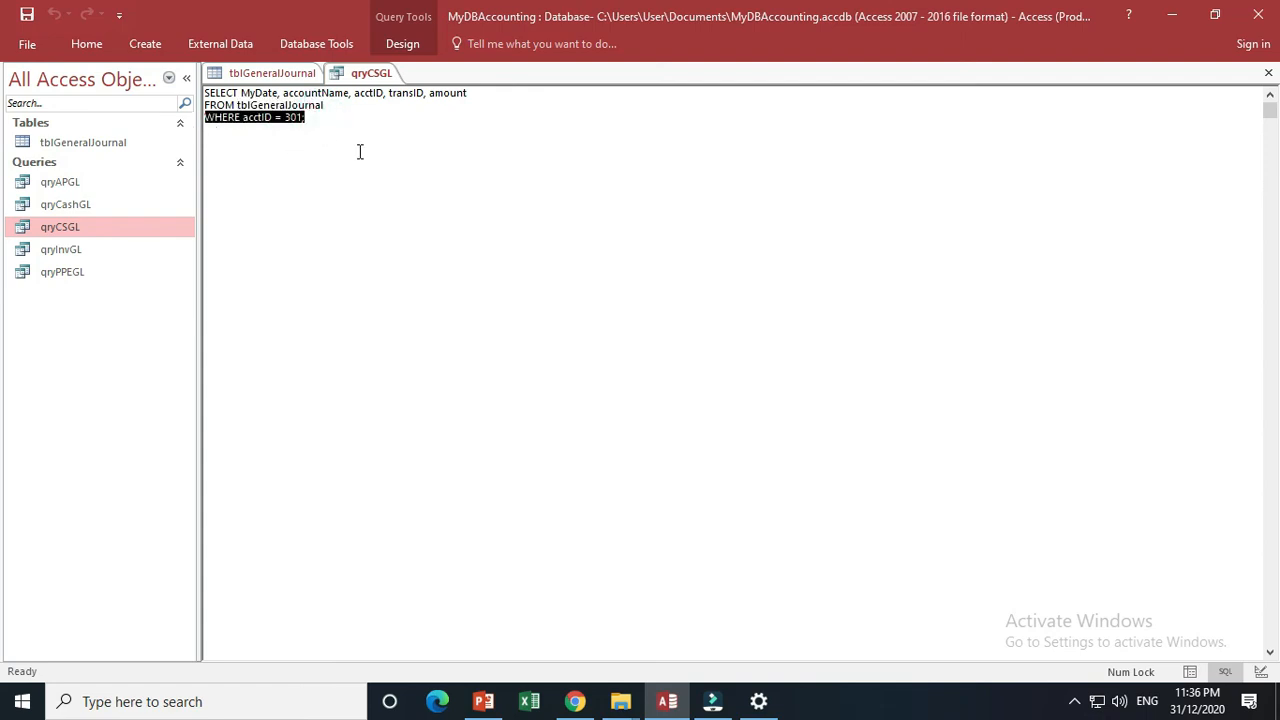
pyautogui.click(46, 318)
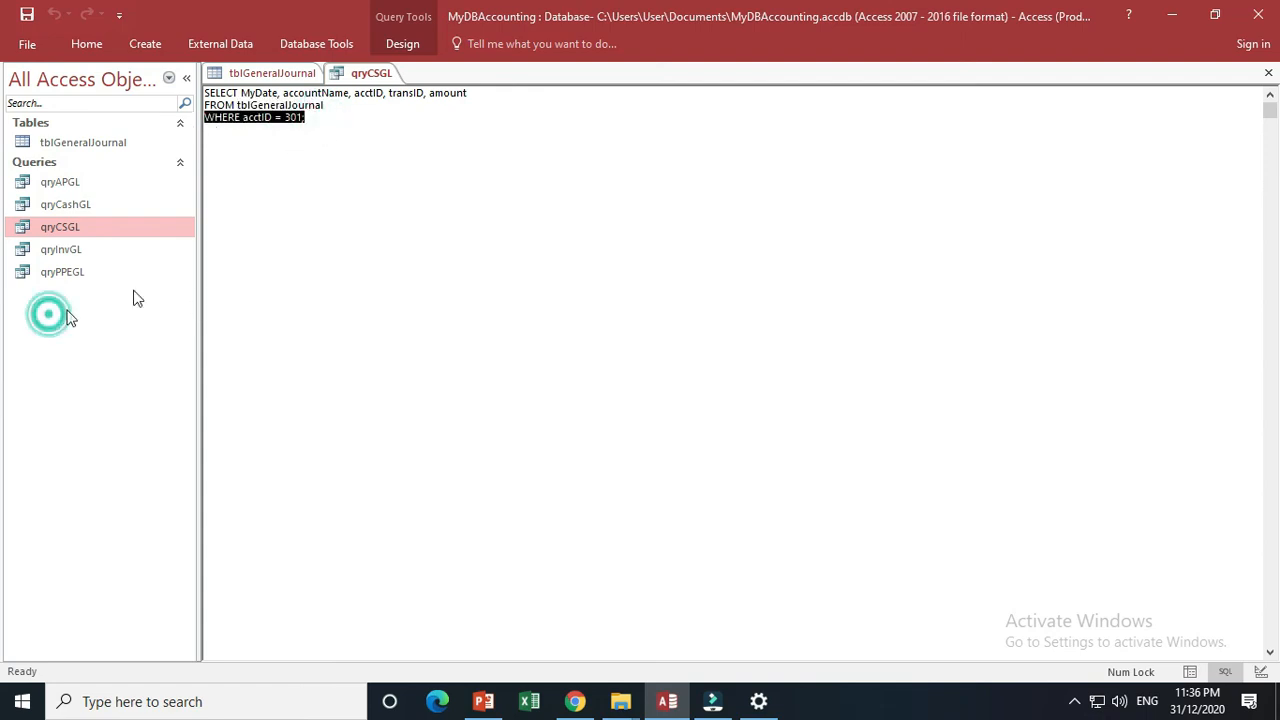
pyautogui.click(323, 240)
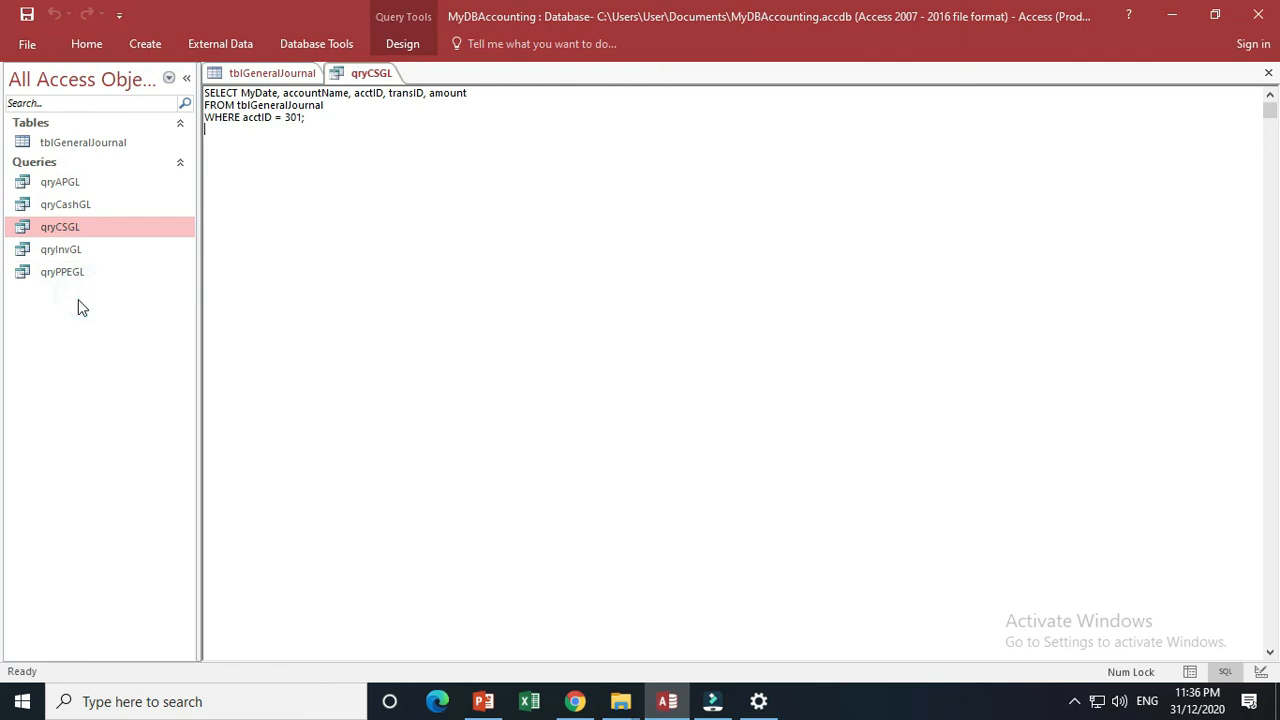
# Step: Examine the Cost of Goods Sold, Sales and Operating Expenses entries in tblGeneralJournal as accounts without a ledger query
pyautogui.click(283, 73)
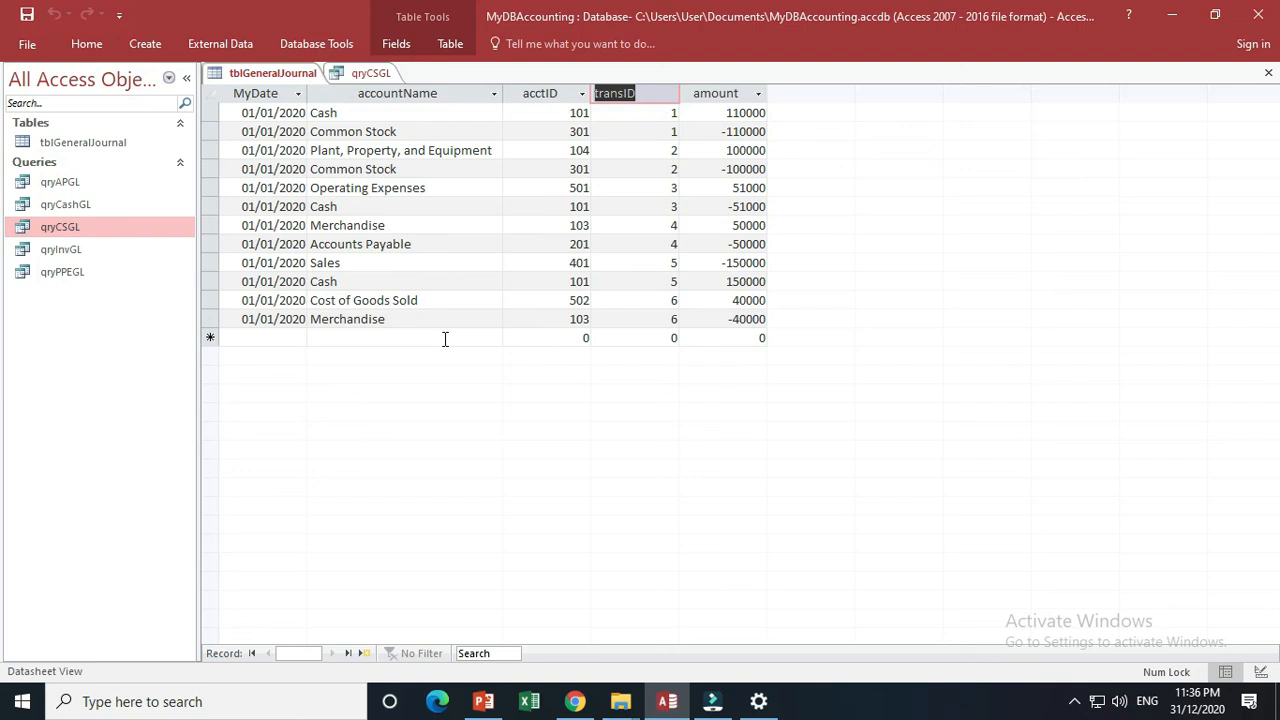
pyautogui.moveTo(428, 301); pyautogui.dragTo(323, 285)
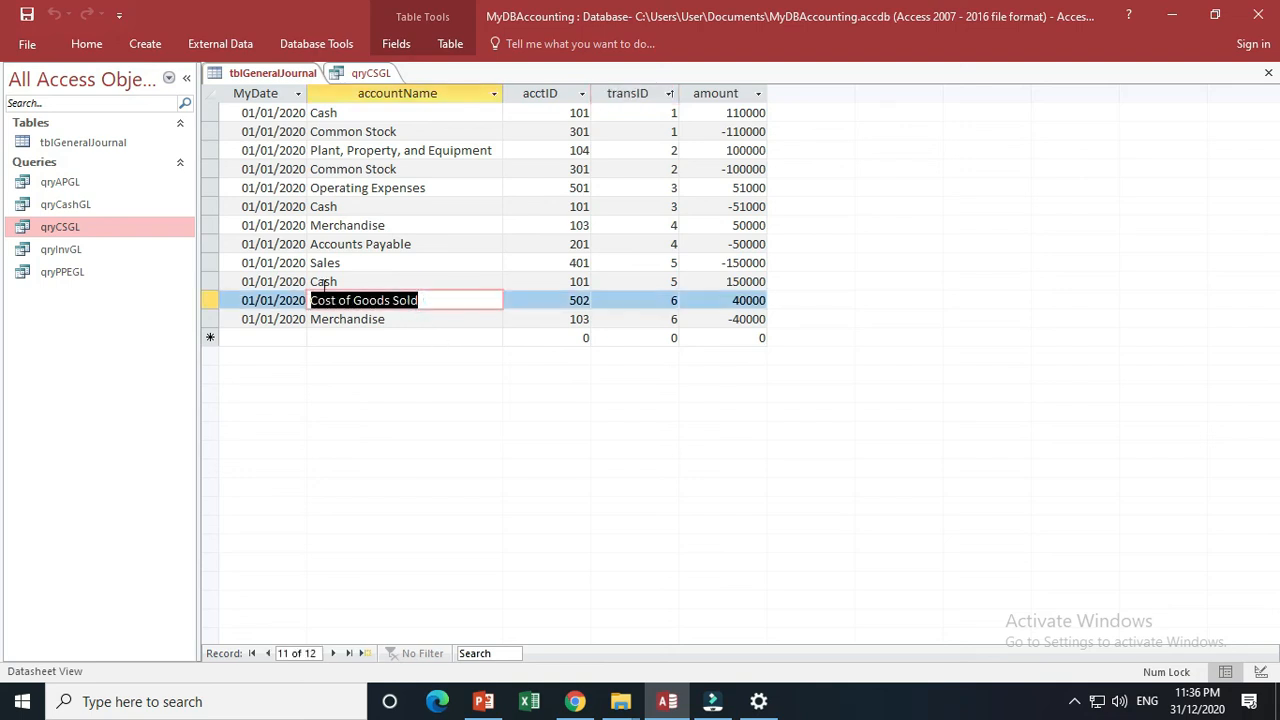
pyautogui.doubleClick(356, 263)
pyautogui.moveTo(428, 190); pyautogui.dragTo(304, 188)
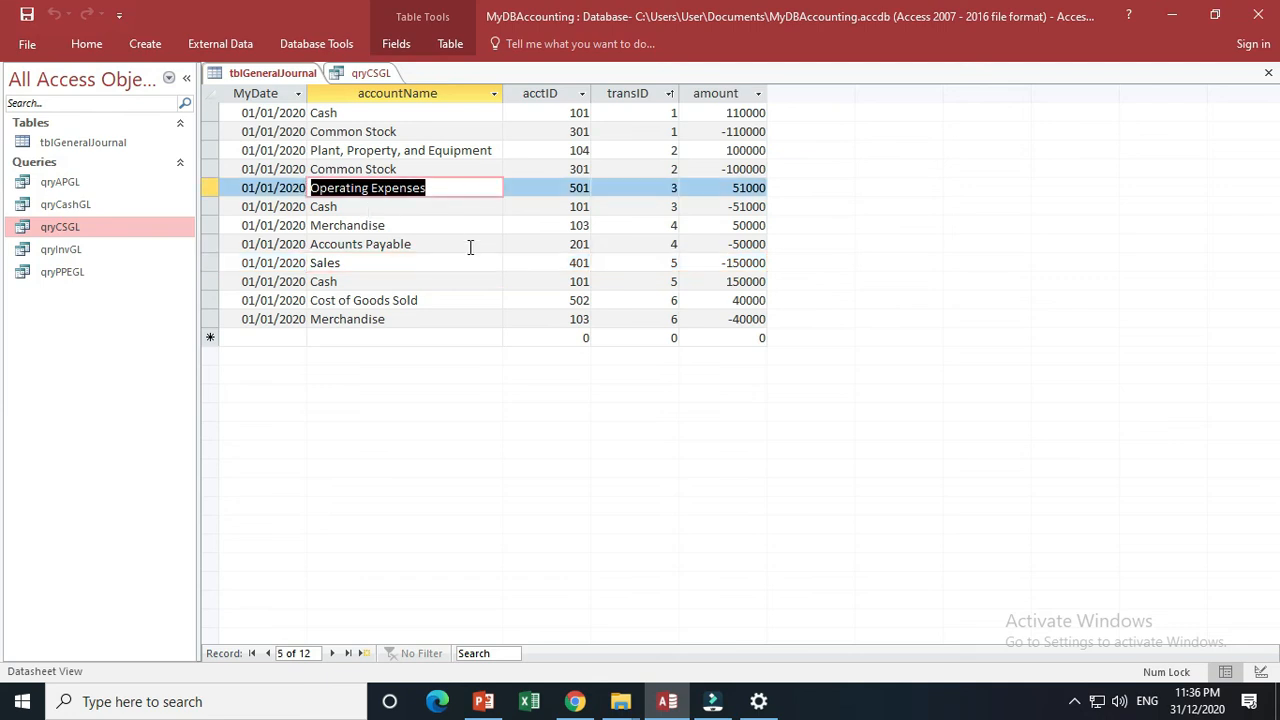